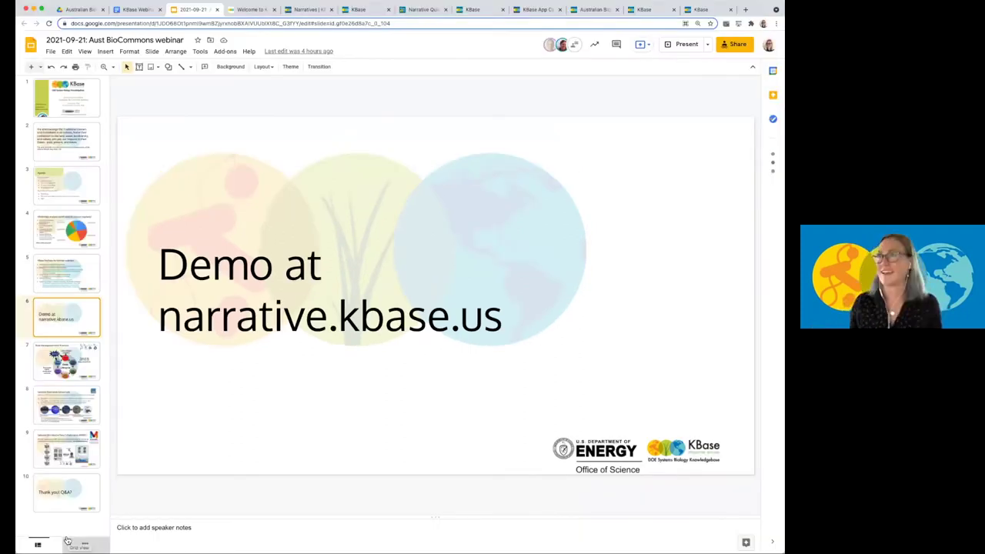
# Switch to the Welcome to KBase browser tab to bring up the KBase homepage.
pyautogui.click(237, 9)
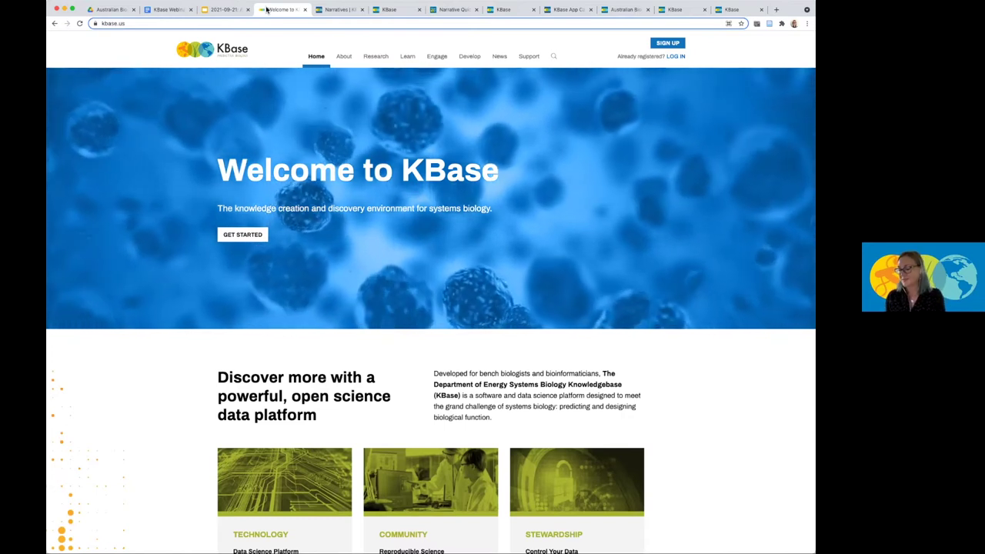
# Browse the About KBase page, then move on to the Research page.
pyautogui.click(344, 57)
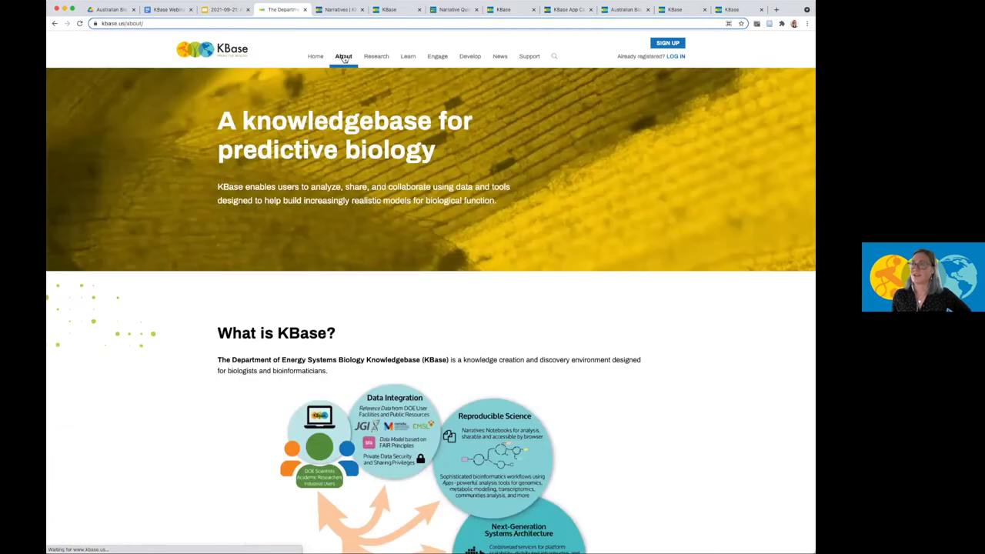
pyautogui.scroll(-1, 250, 355)
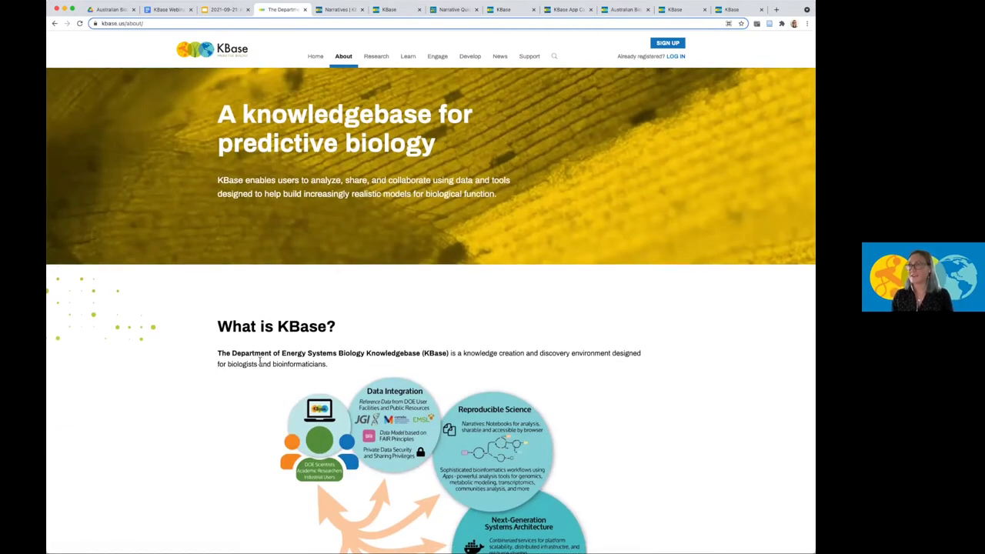
pyautogui.click(375, 57)
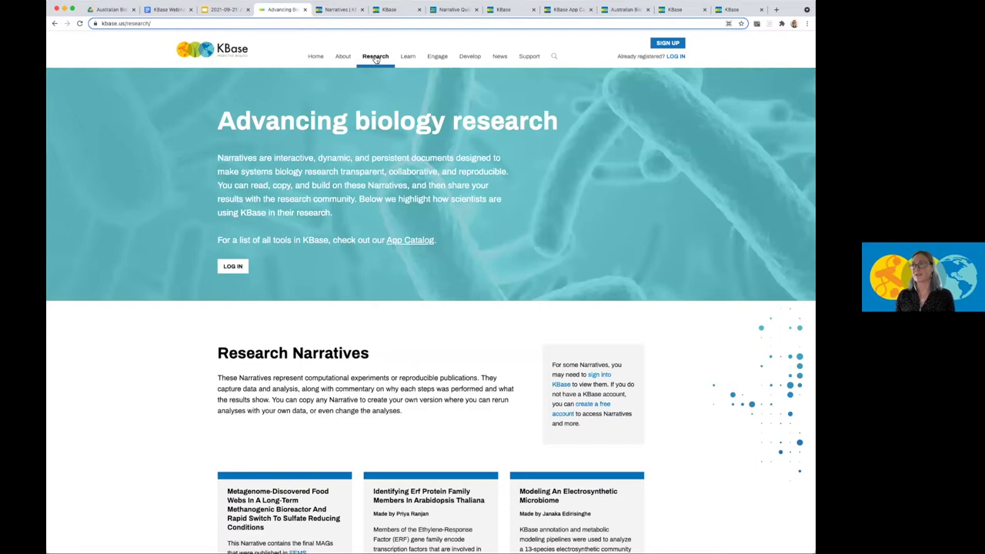
# Open the Learn page and scroll past app categories and tutorial narratives to the upcoming webinars.
pyautogui.click(405, 57)
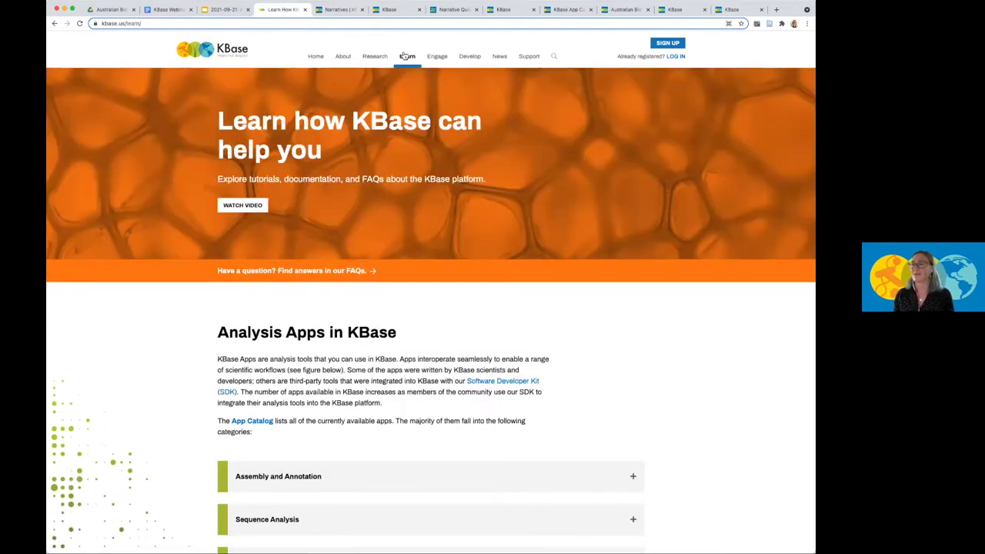
pyautogui.scroll(-5, 400, 260)
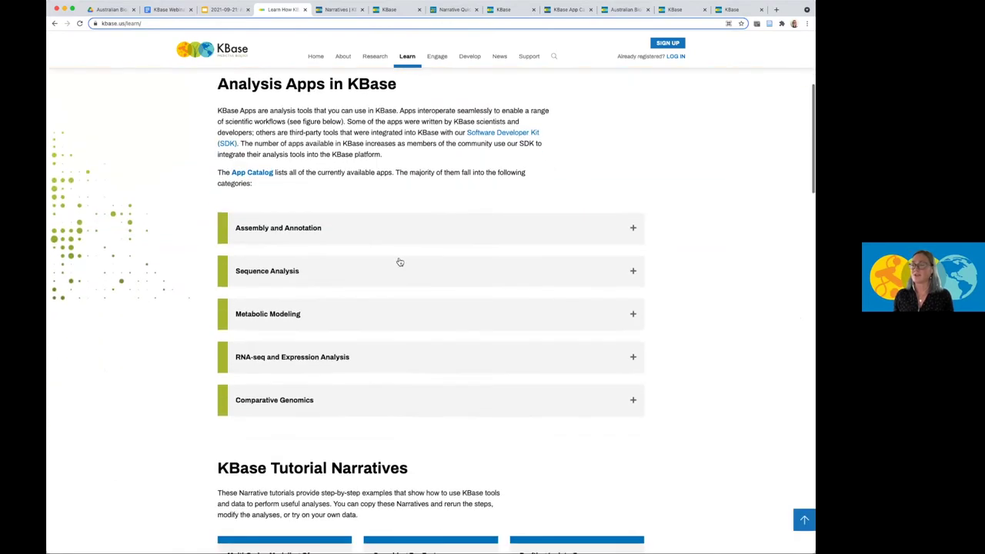
pyautogui.scroll(-3, 399, 262)
pyautogui.scroll(-1, 399, 262)
pyautogui.scroll(-1, 399, 262)
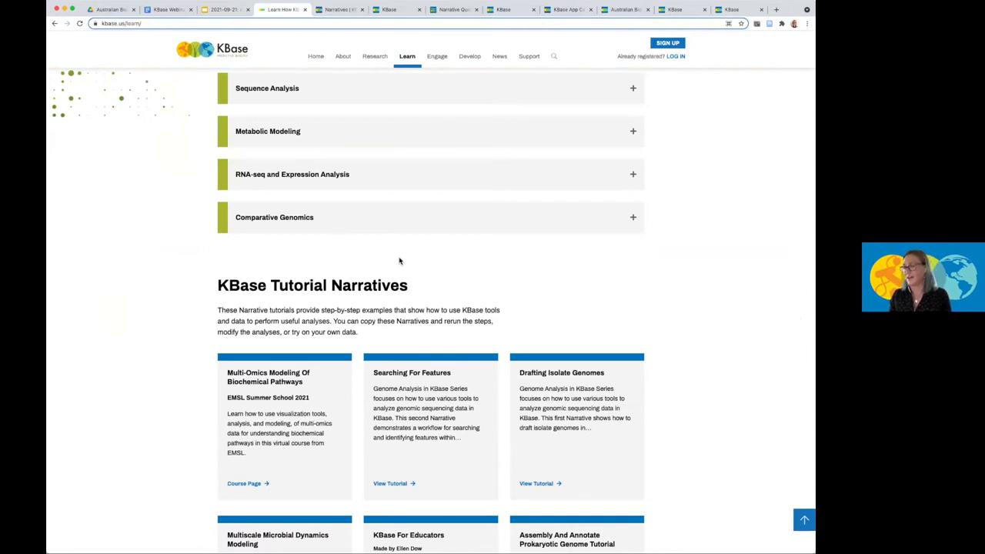
pyautogui.scroll(-13, 399, 260)
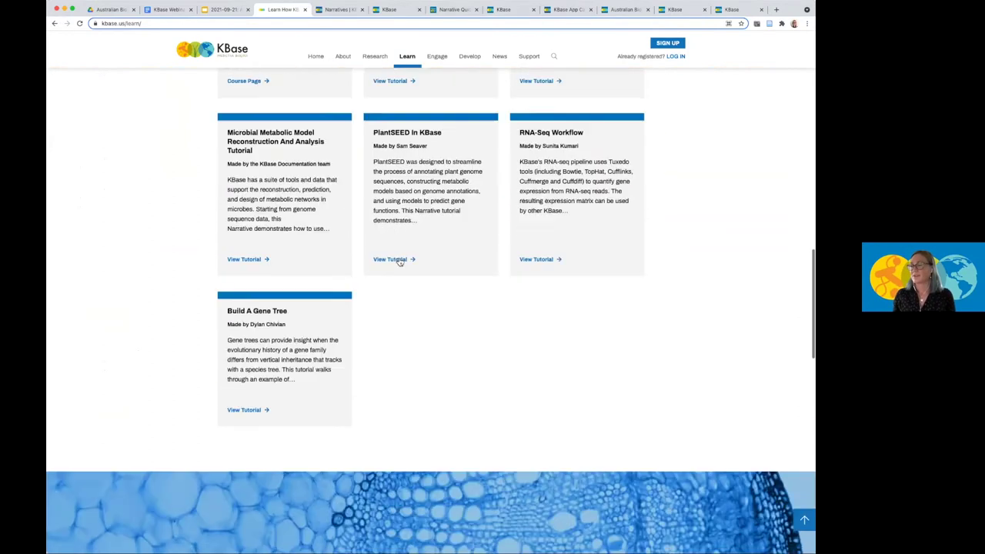
pyautogui.scroll(-7, 398, 261)
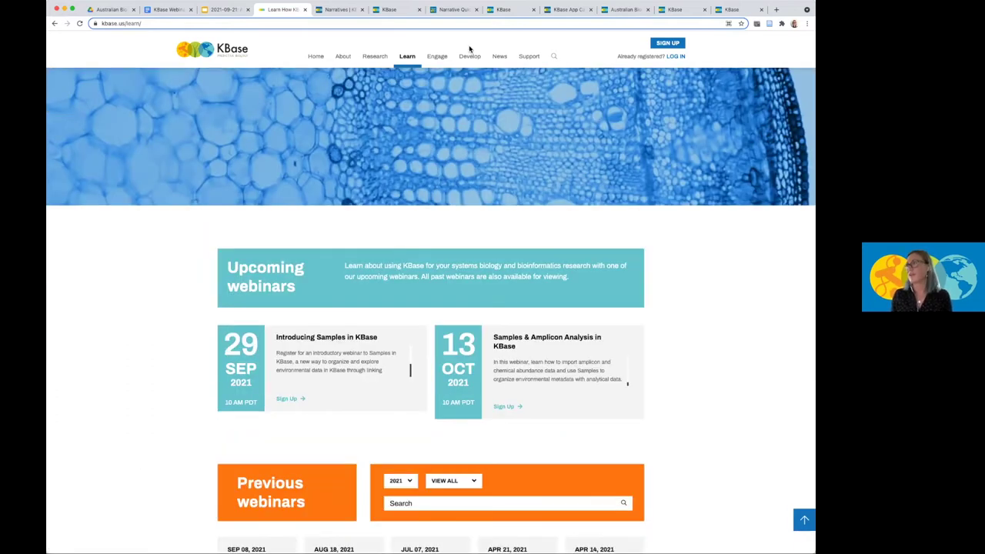
# Open the KBase News page and scroll through its news cards and tweets.
pyautogui.click(498, 58)
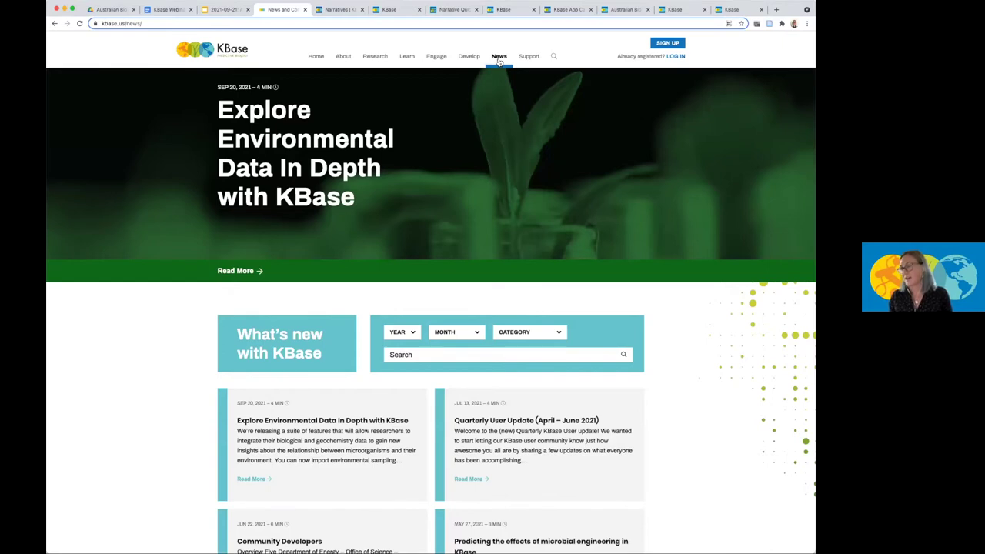
pyautogui.scroll(-2, 456, 162)
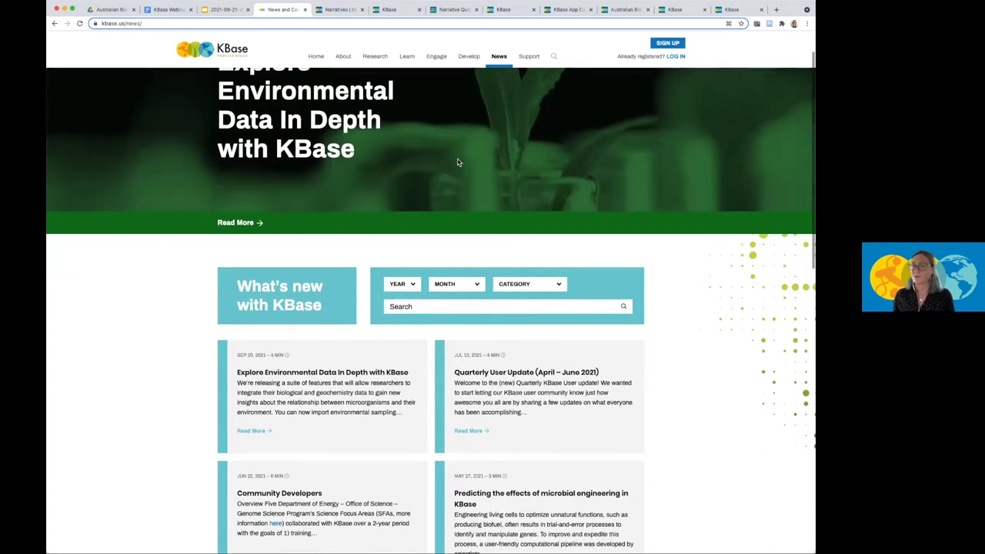
pyautogui.scroll(-10, 457, 162)
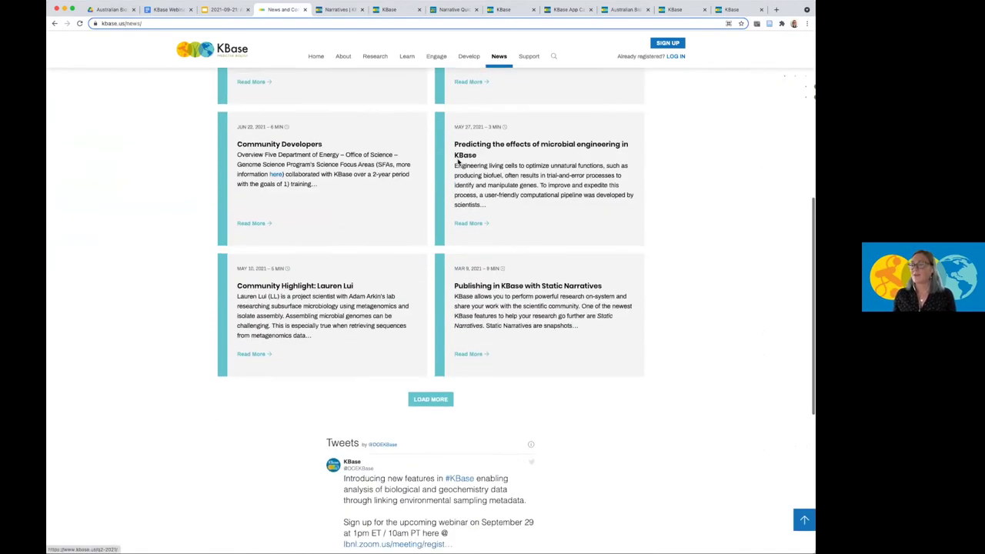
pyautogui.scroll(-5, 318, 382)
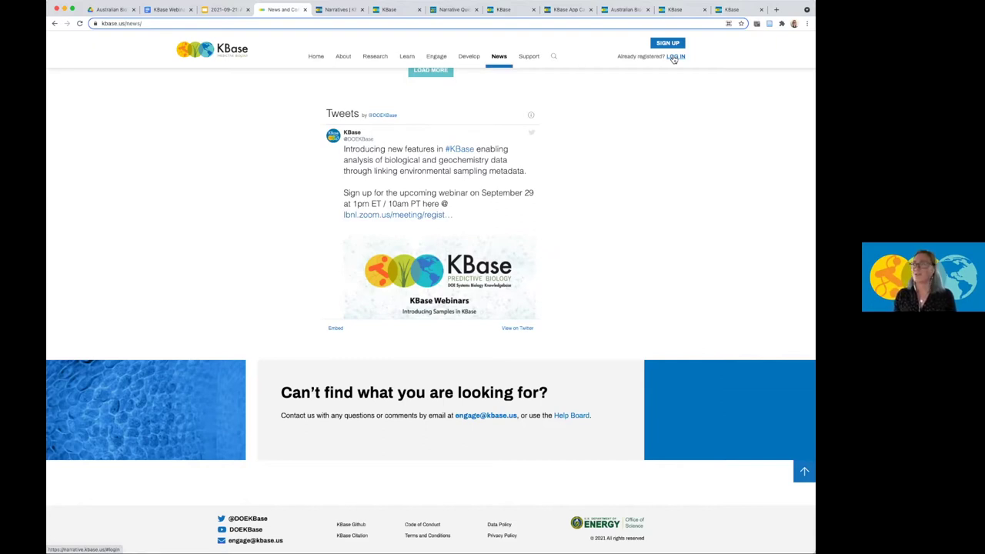
# Sign in to KBase Narrative with LOG IN at the top right.
pyautogui.click(674, 58)
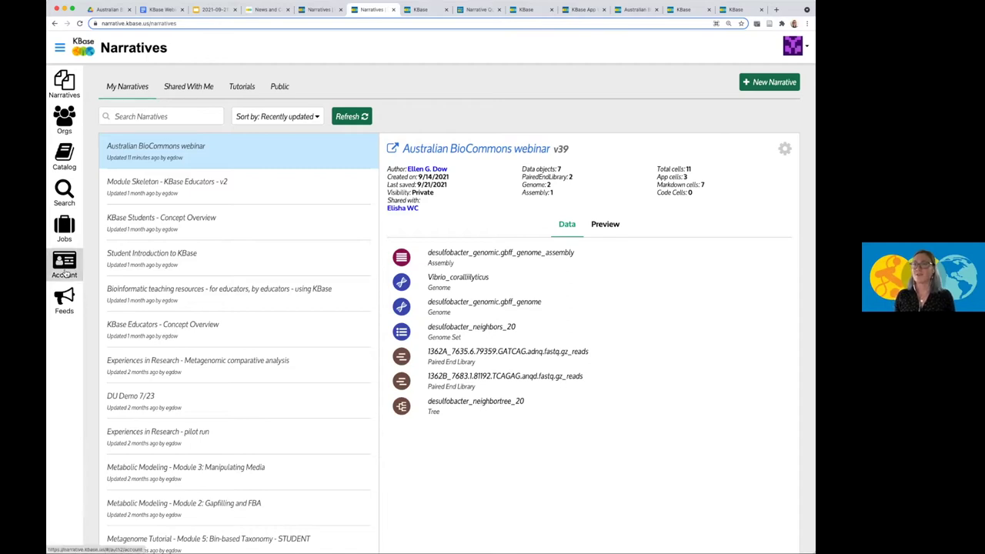
# View the Account Manager's linked sign-in accounts, then return to the My Narratives list.
pyautogui.click(404, 10)
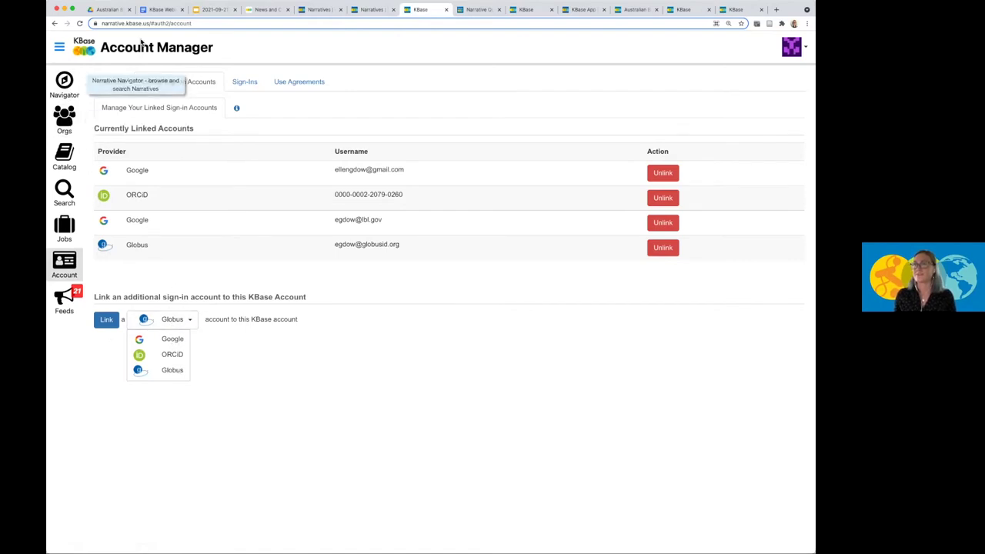
pyautogui.click(373, 10)
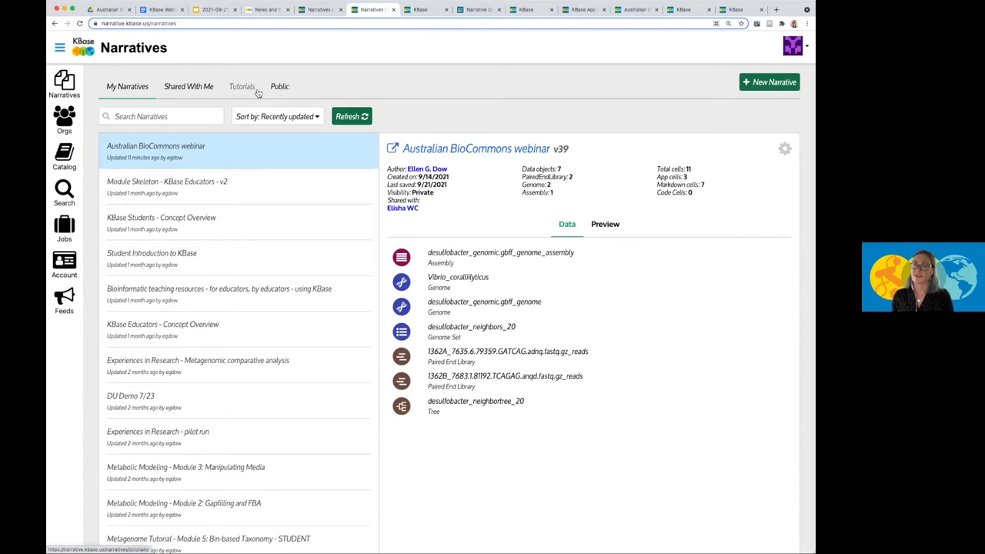
# Browse the Tutorials narratives, then go back to My Narratives.
pyautogui.click(243, 90)
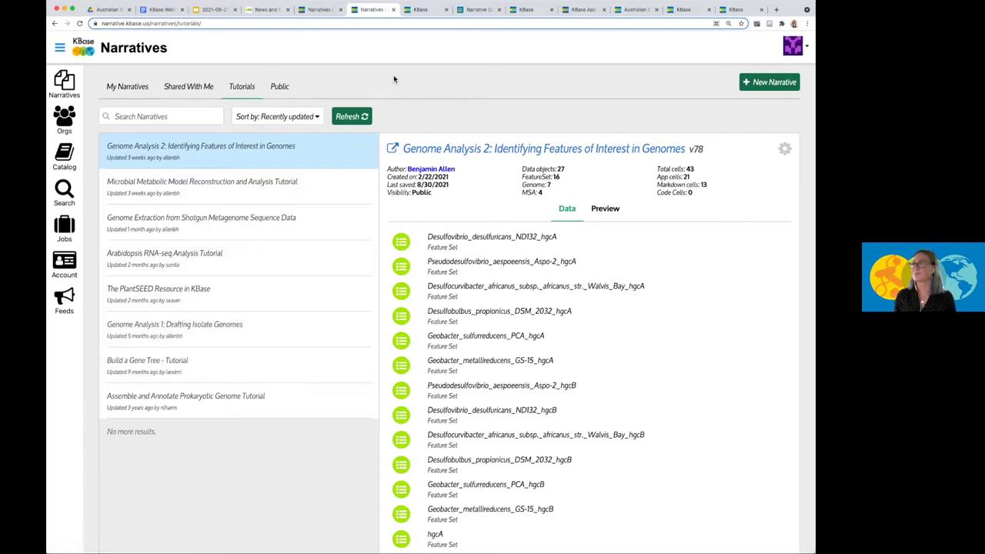
pyautogui.click(143, 87)
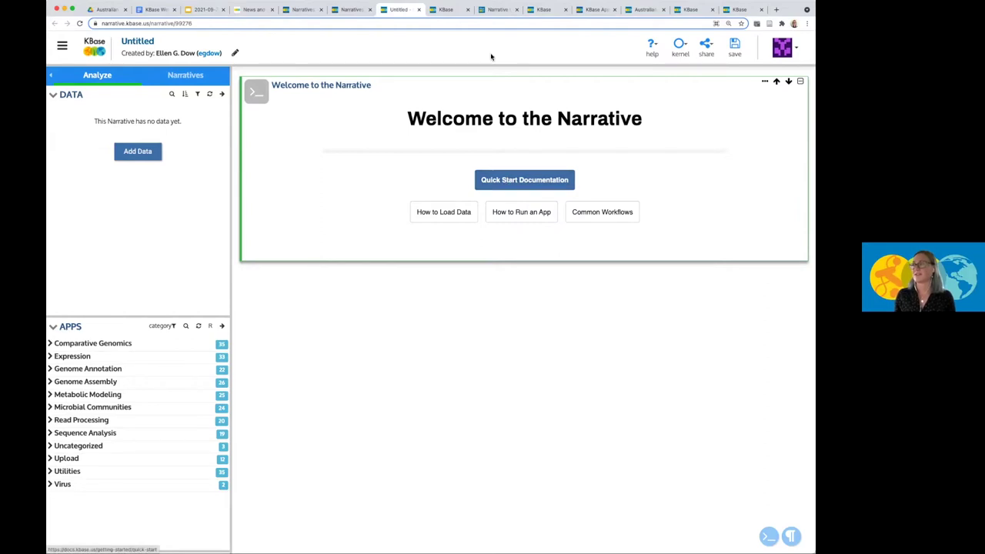
# Scroll the Narrative Quick Start guide down to 'Step 3. Create a new Narrative'.
pyautogui.click(496, 10)
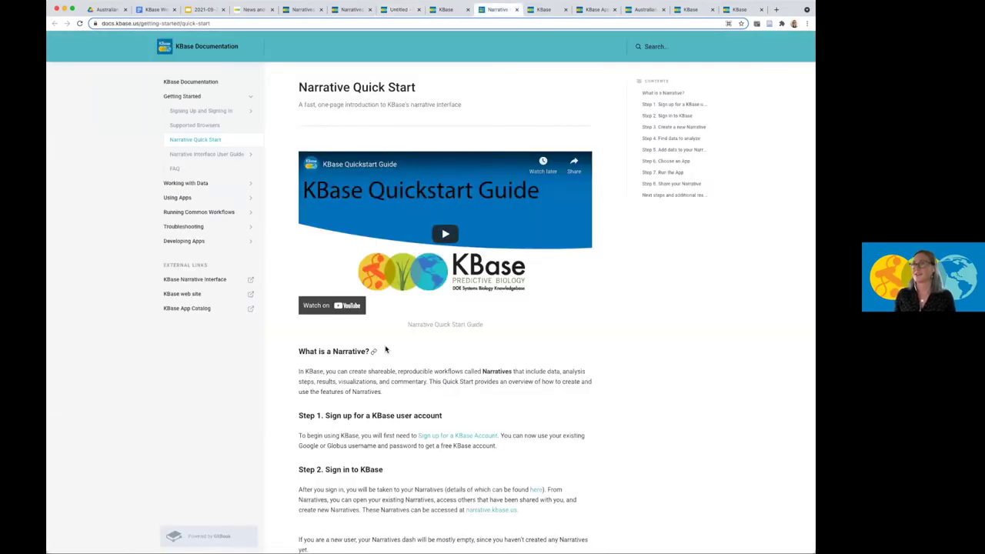
pyautogui.scroll(-1, 280, 242)
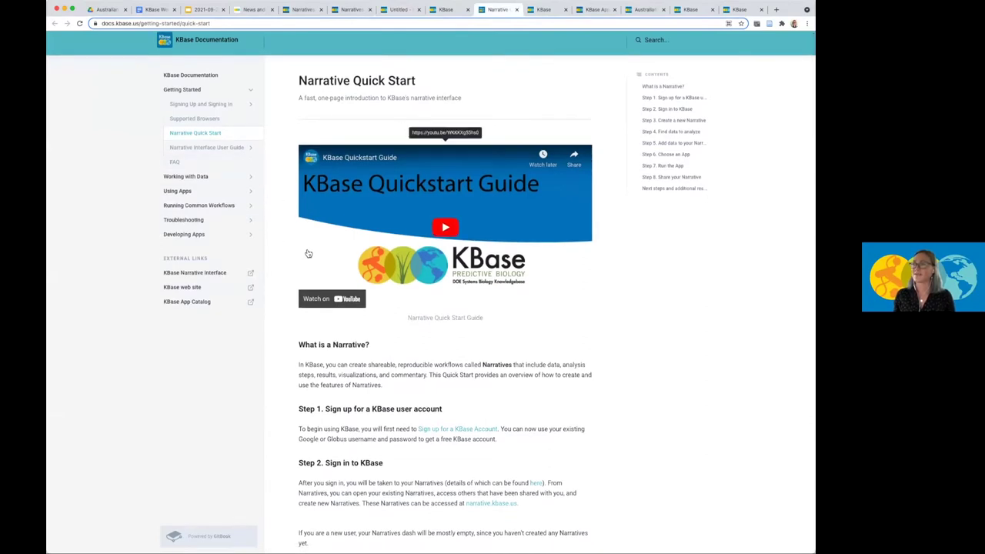
pyautogui.scroll(-5, 307, 253)
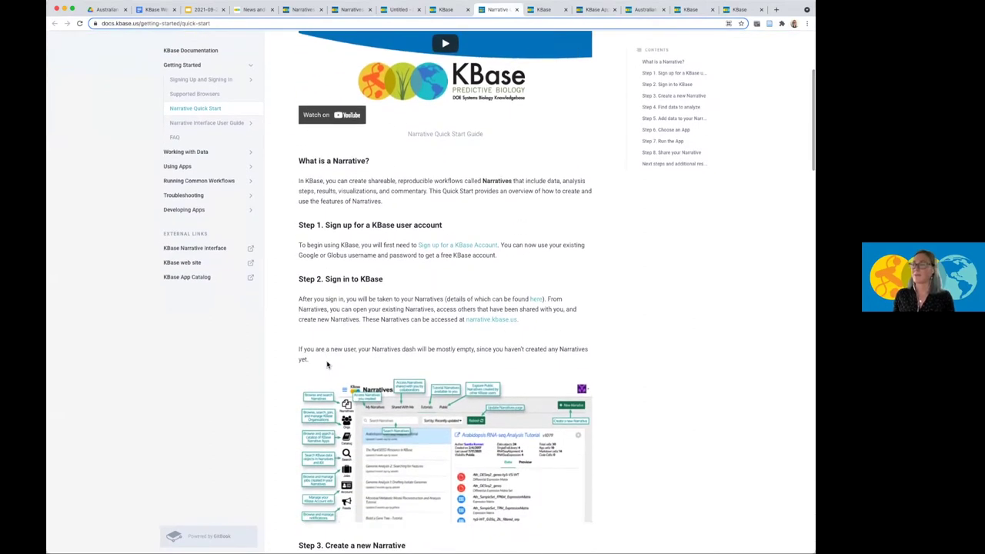
pyautogui.scroll(-1, 327, 365)
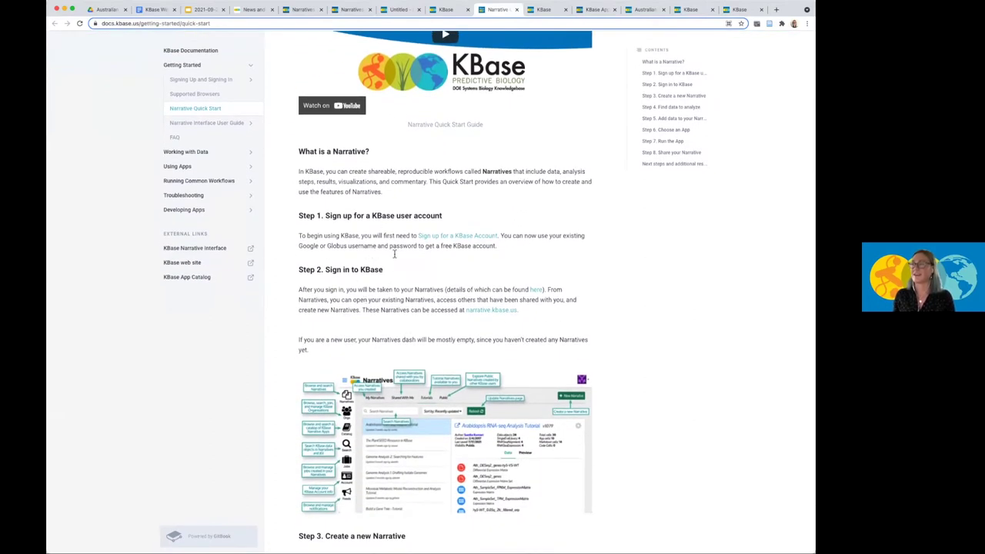
pyautogui.scroll(-1, 350, 287)
pyautogui.scroll(-6, 349, 287)
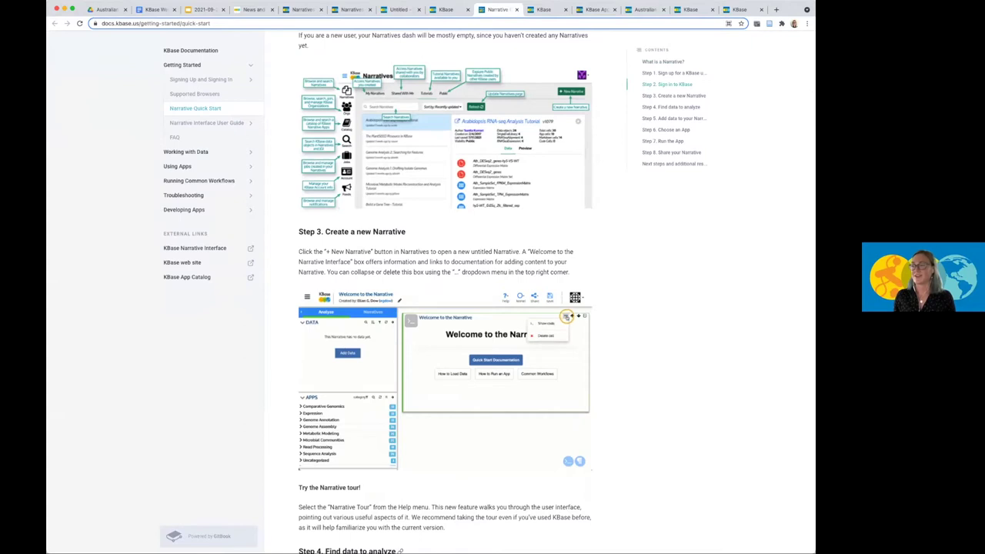
pyautogui.scroll(-1, 503, 154)
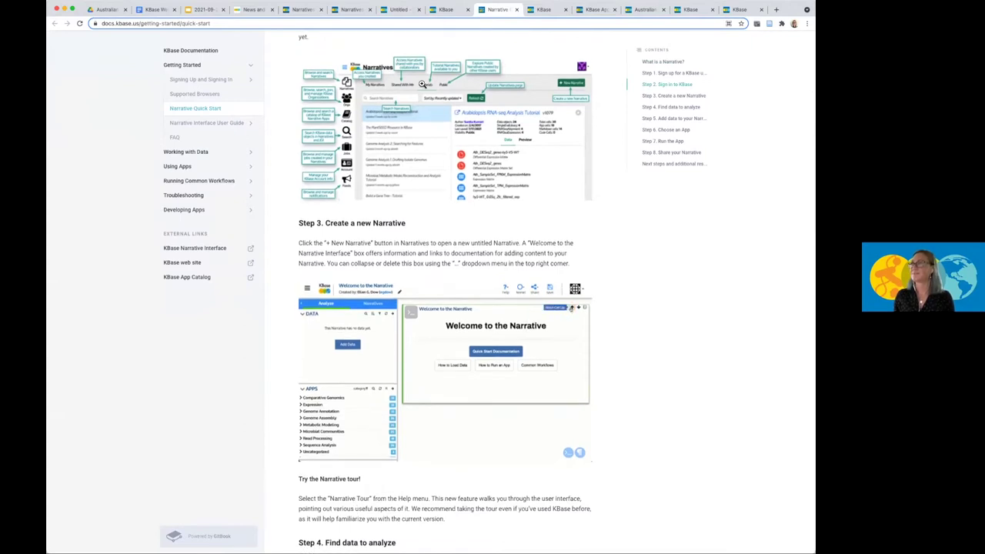
# Return to the Untitled narrative and look over the Help menu's Narrative Tour, User Guide and Contact Us.
pyautogui.click(400, 10)
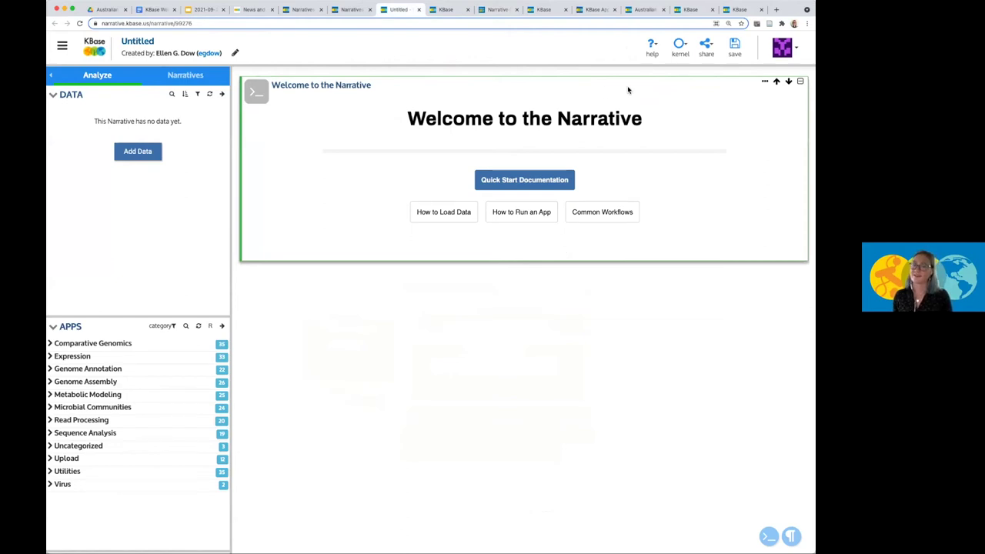
pyautogui.click(652, 48)
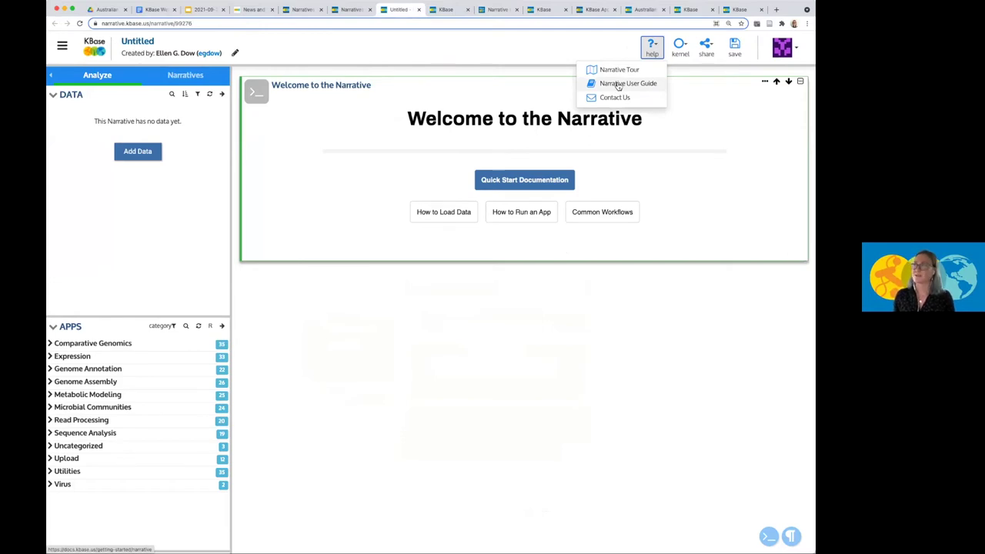
pyautogui.click(747, 90)
# Delete the 'Welcome to the Narrative' cell, leaving one empty Code Cell.
pyautogui.click(764, 81)
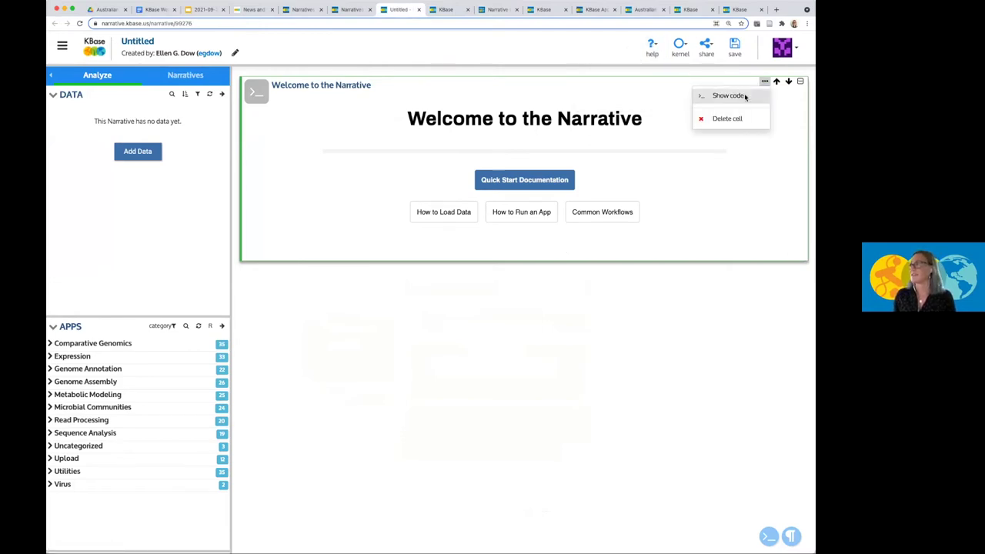
pyautogui.click(701, 120)
pyautogui.click(579, 126)
pyautogui.click(650, 49)
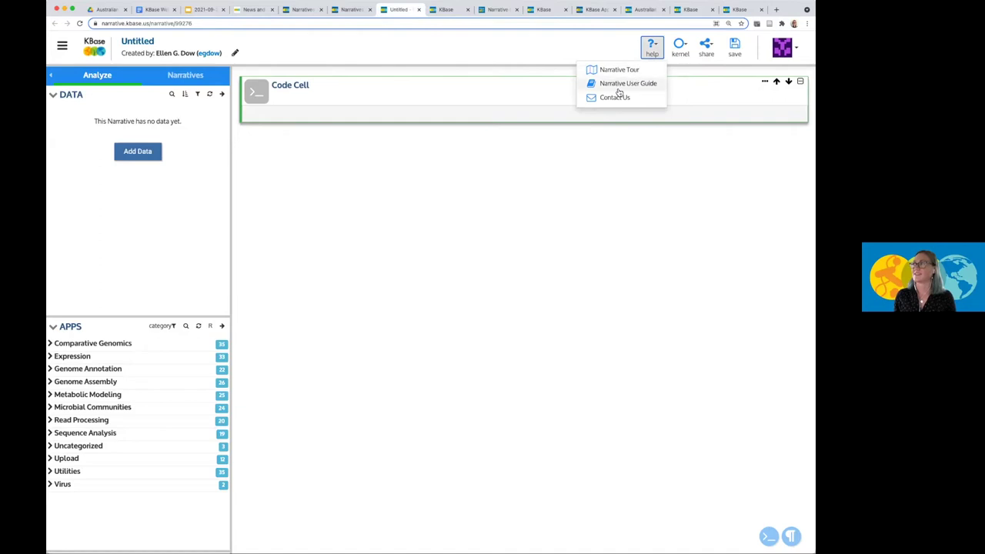
pyautogui.click(574, 234)
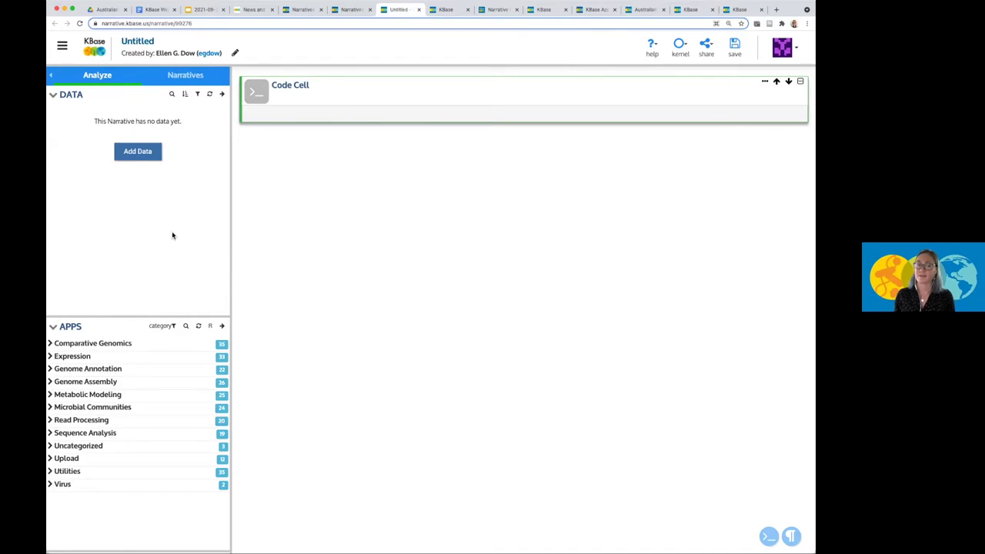
# Upload desulfobacter.gbff (11.53 MB) into the staging area through Add Data's Import tab.
pyautogui.click(138, 152)
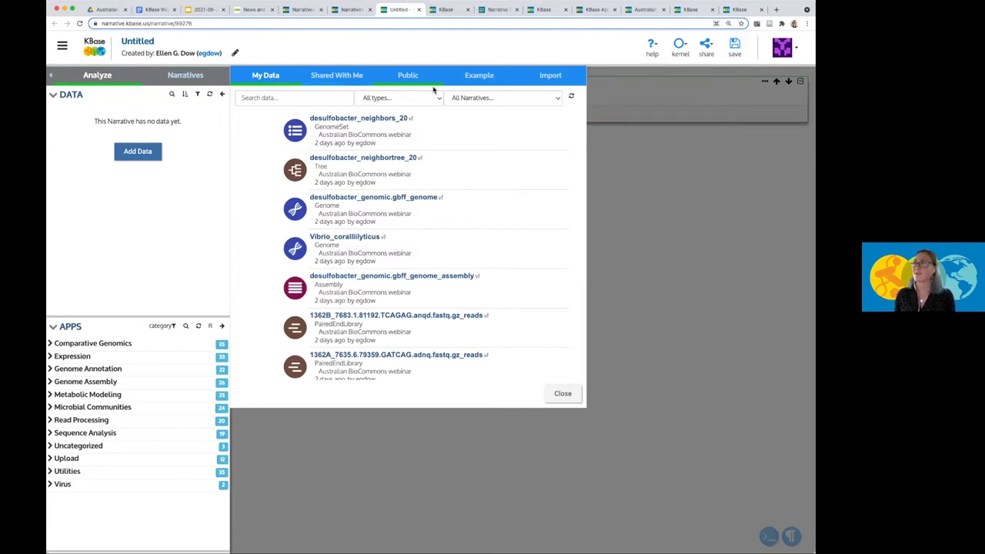
pyautogui.click(550, 81)
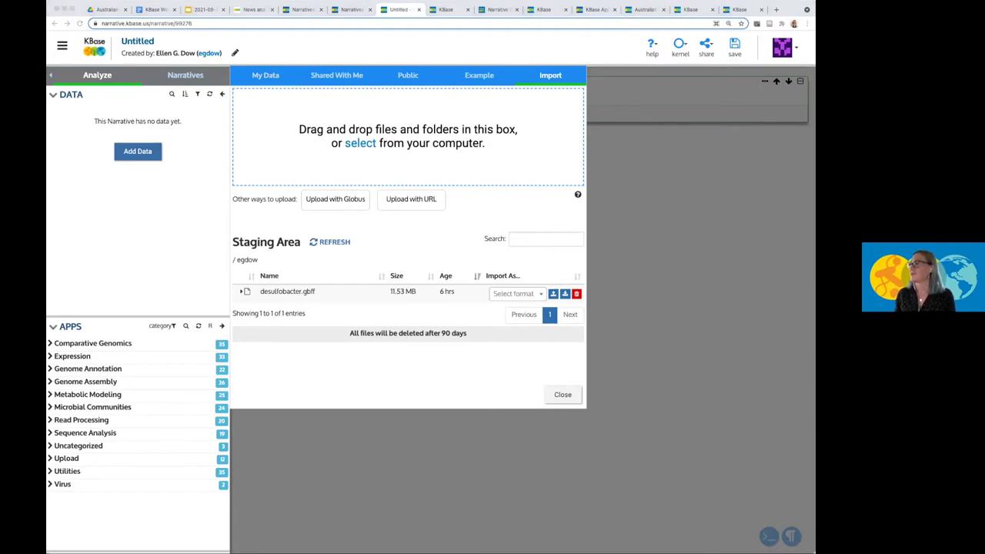
pyautogui.moveTo(463, 125); pyautogui.dragTo(464, 120)
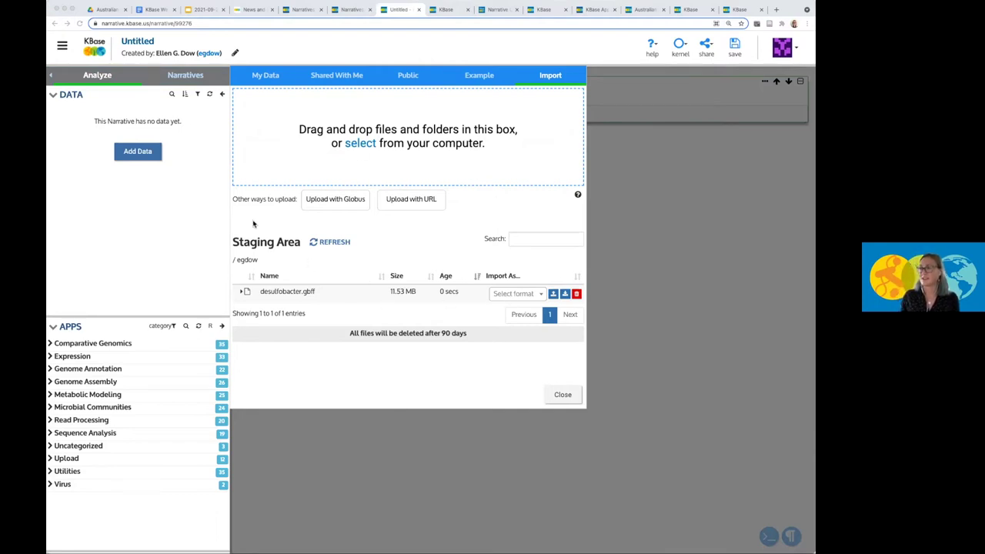
# Set desulfobacter.gbff to import as a GenBank Genome and create its import cell.
pyautogui.click(529, 295)
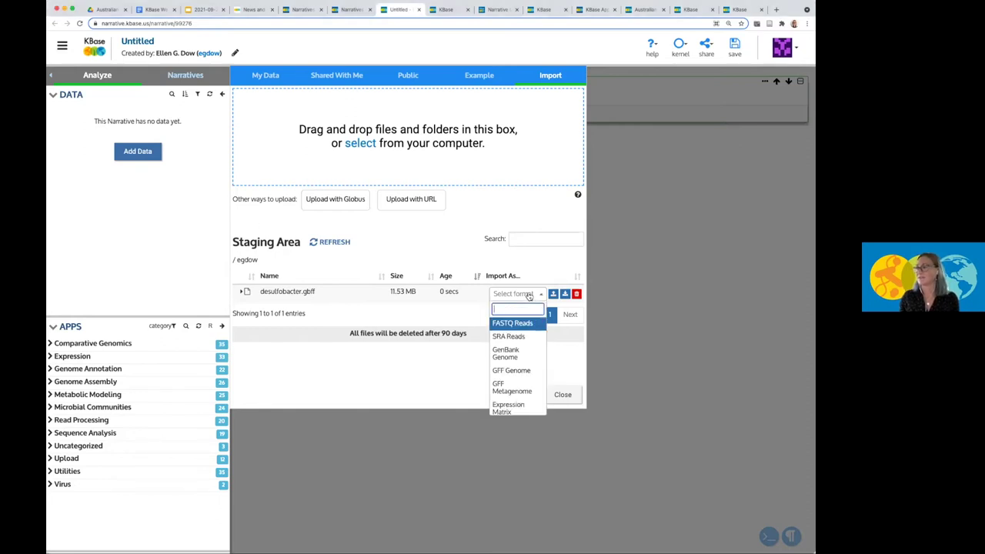
pyautogui.click(517, 360)
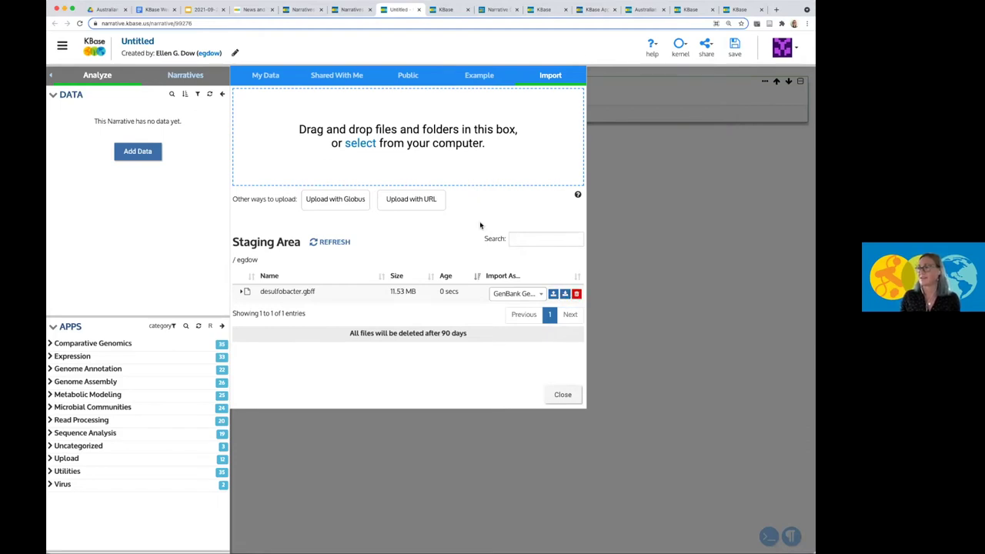
pyautogui.click(552, 293)
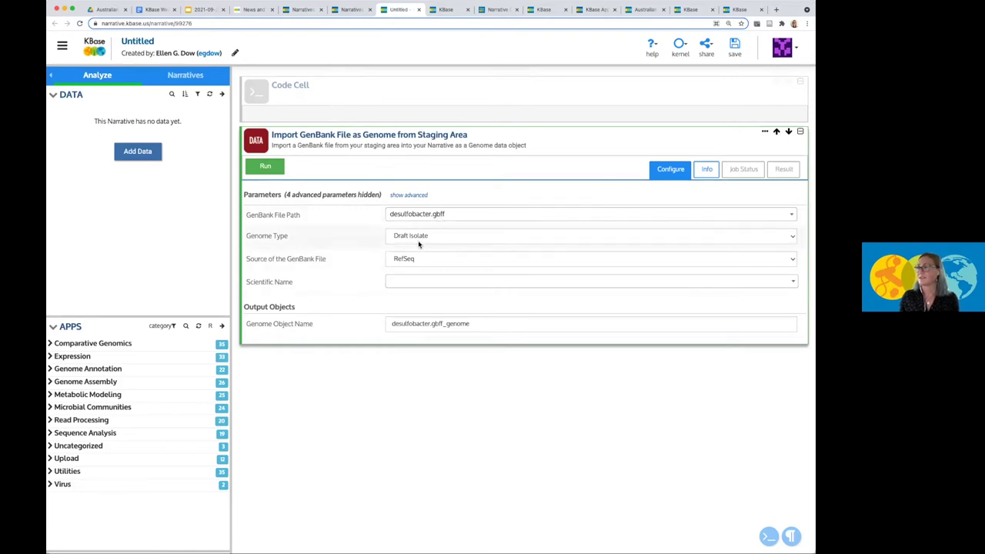
# Keep genome type Draft Isolate and source RefSeq, then run the GenBank genome import.
pyautogui.click(528, 235)
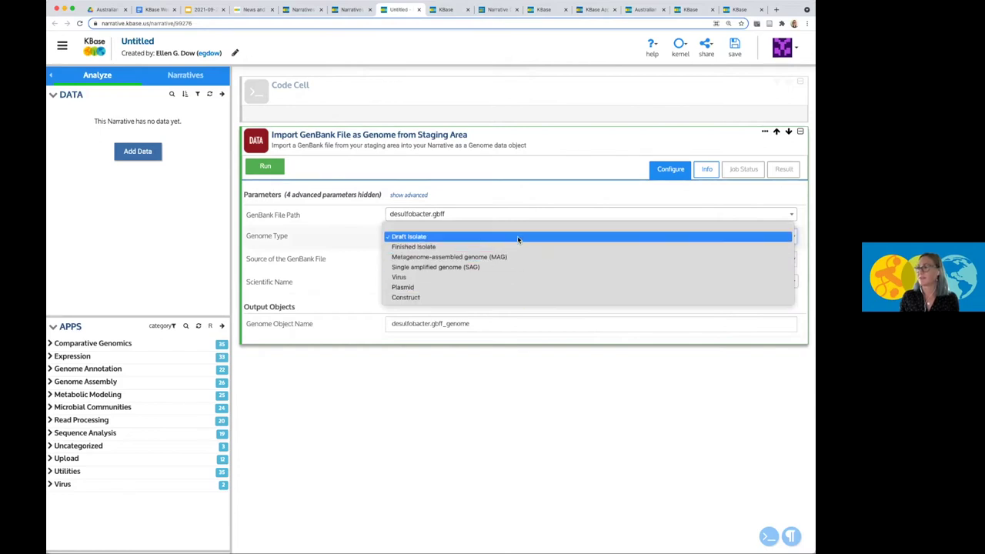
pyautogui.click(517, 238)
pyautogui.click(512, 261)
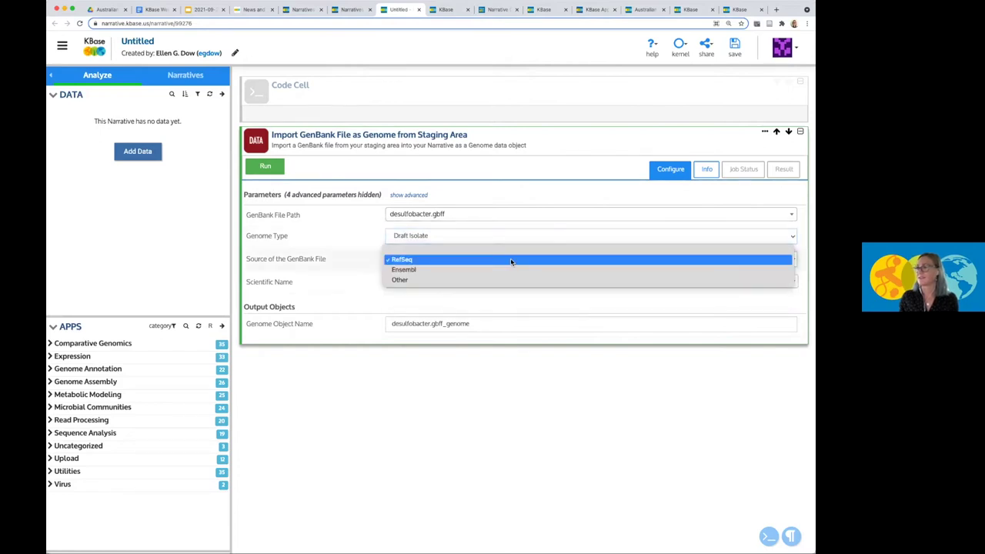
pyautogui.click(512, 260)
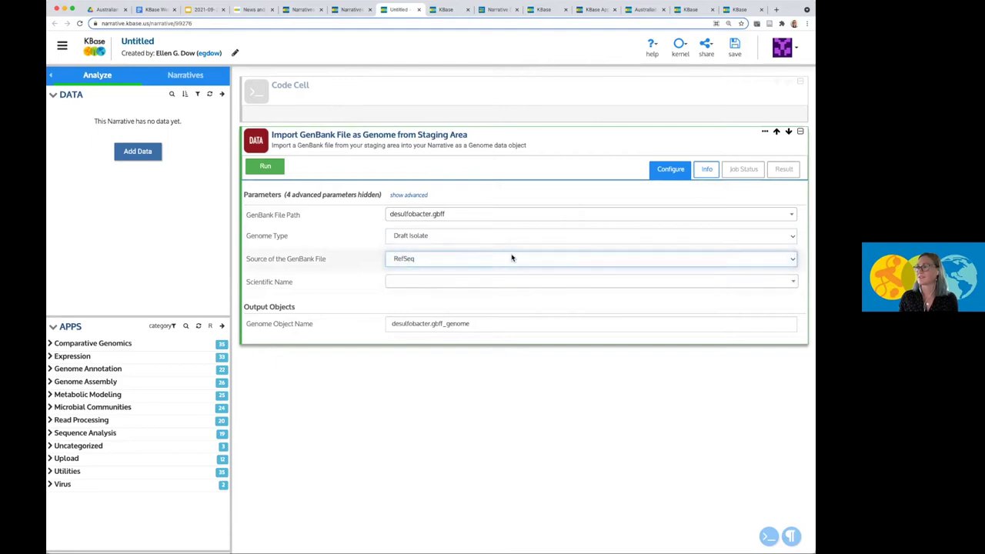
pyautogui.click(512, 215)
pyautogui.click(512, 214)
pyautogui.click(266, 166)
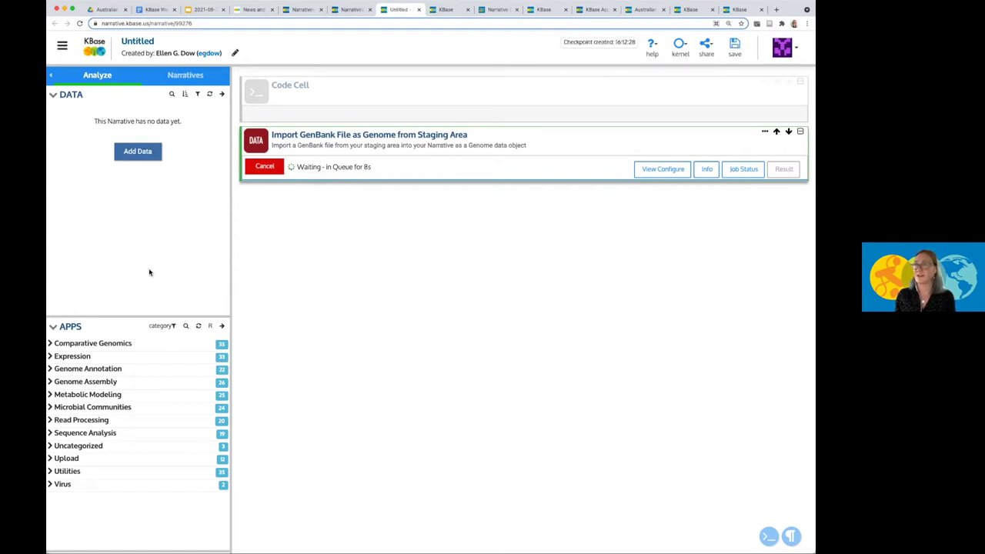
# Search NCBI RefSeq public genomes for 'corallilyticus' and add the first Vibrio coralliilyticus result to the narrative.
pyautogui.click(140, 158)
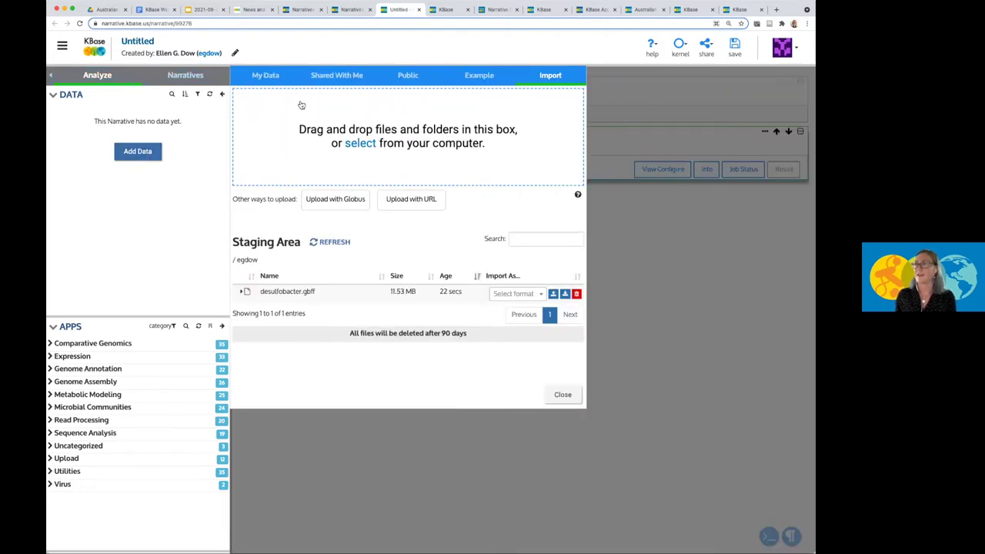
pyautogui.click(407, 75)
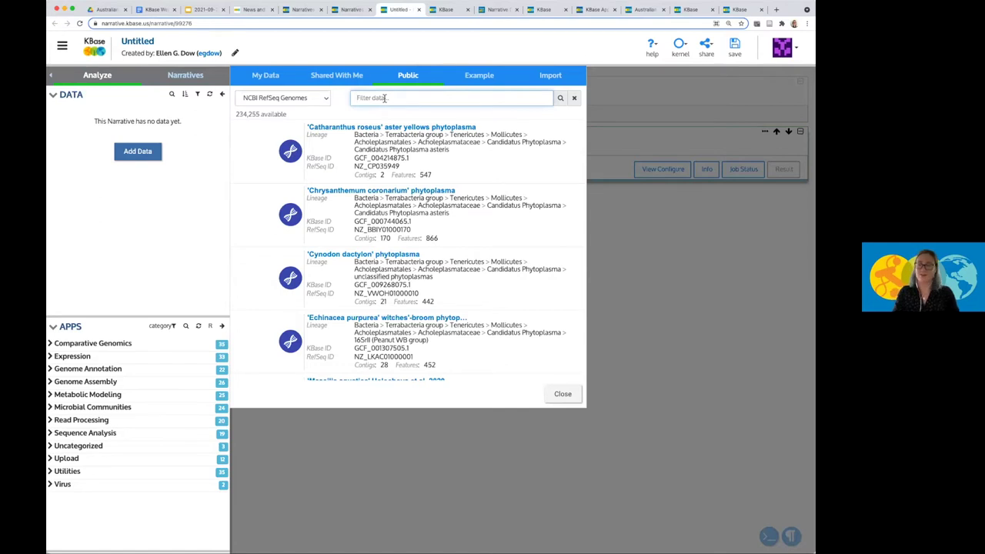
pyautogui.click(384, 97)
pyautogui.write('corallilyticus')
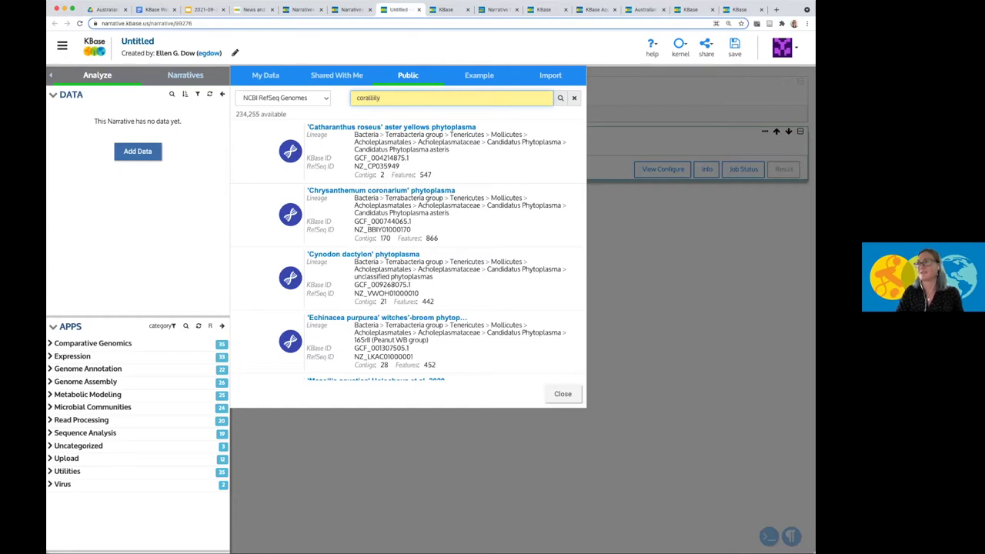
pyautogui.click(560, 99)
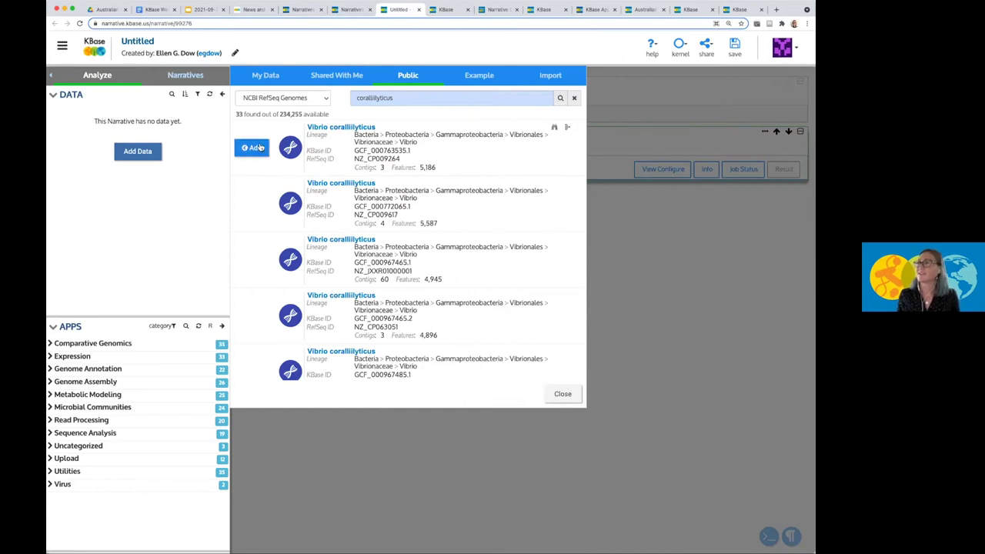
pyautogui.click(253, 148)
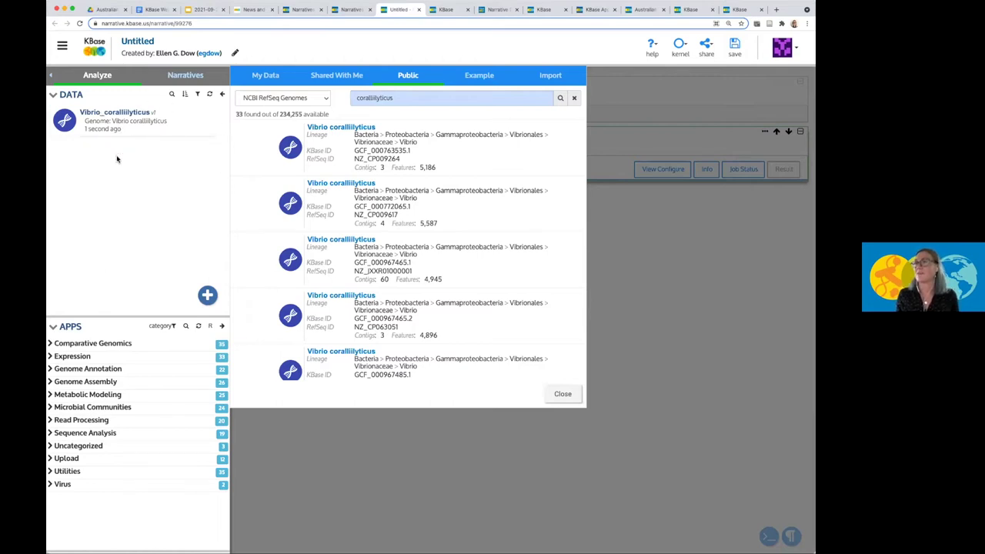
# Close the data browser and show the desulfobacter.gbff import cell's job status and log.
pyautogui.click(560, 394)
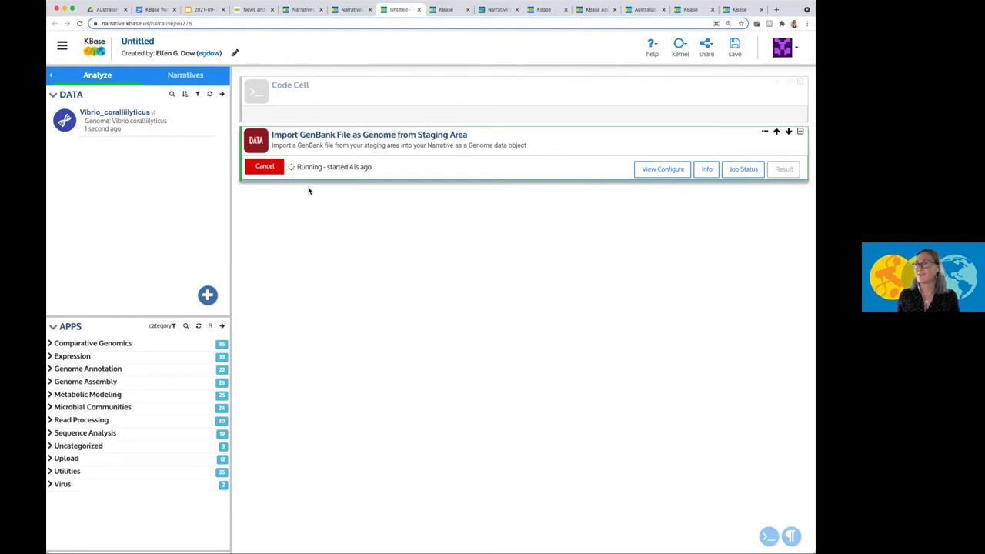
pyautogui.click(727, 170)
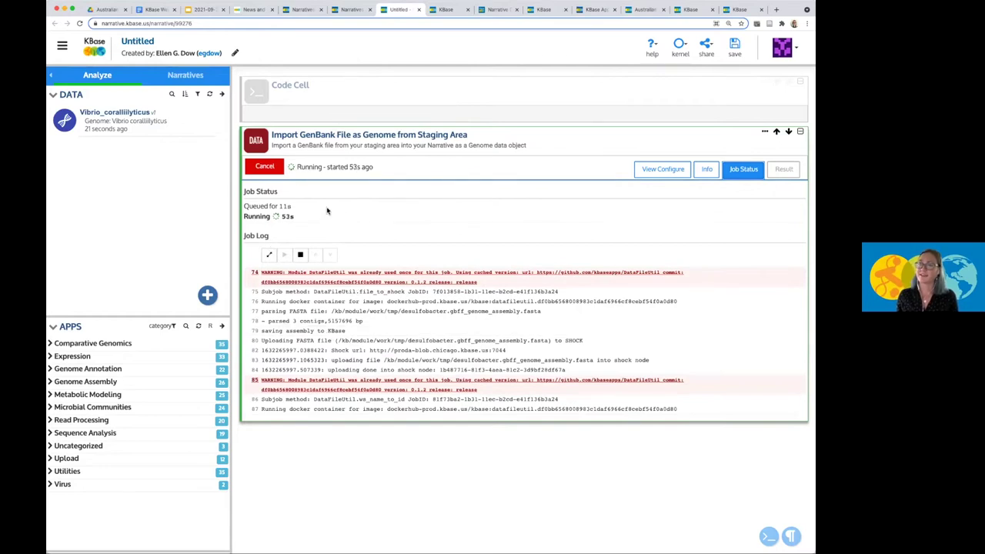
# View the webinar narrative, then return to the Untitled narrative to check the desulfobacter assembly import.
pyautogui.click(347, 10)
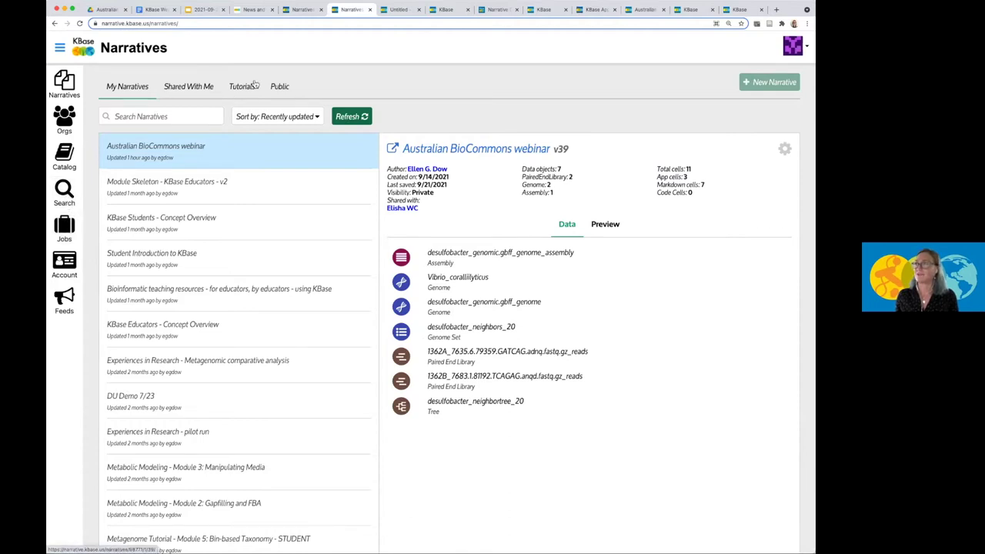
pyautogui.click(397, 9)
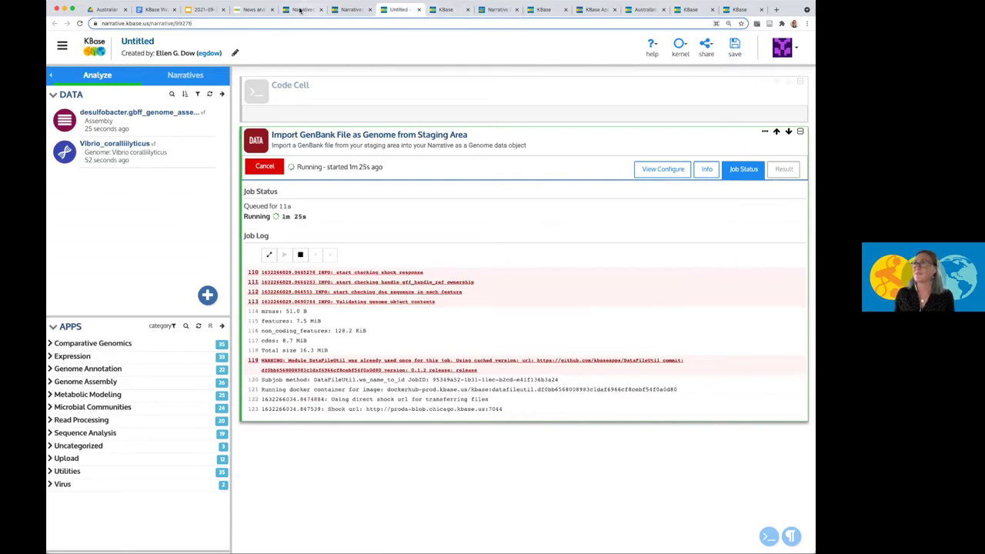
# Open the KBase App Catalog and scroll down through its Read Processing apps.
pyautogui.click(448, 10)
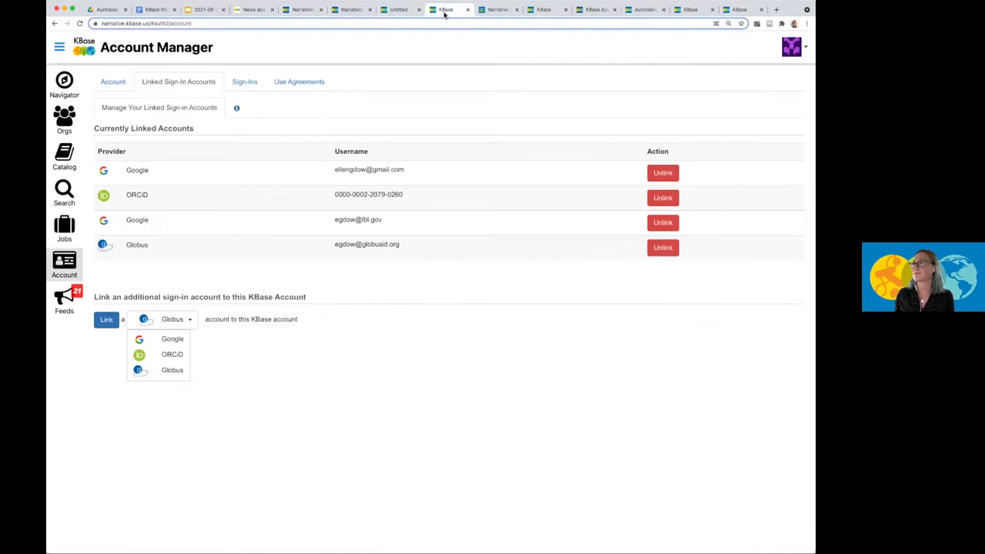
pyautogui.click(489, 11)
pyautogui.click(542, 10)
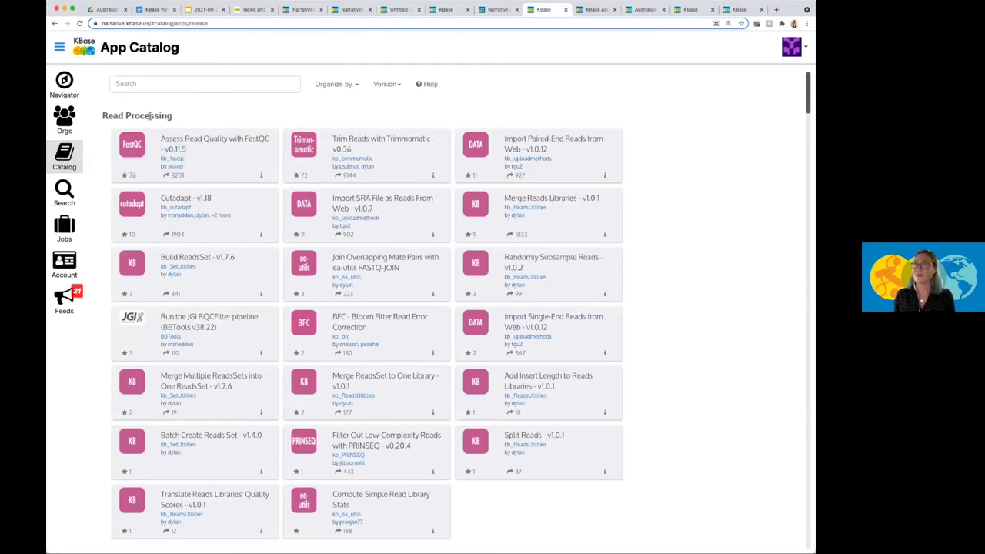
pyautogui.scroll(-1, 150, 116)
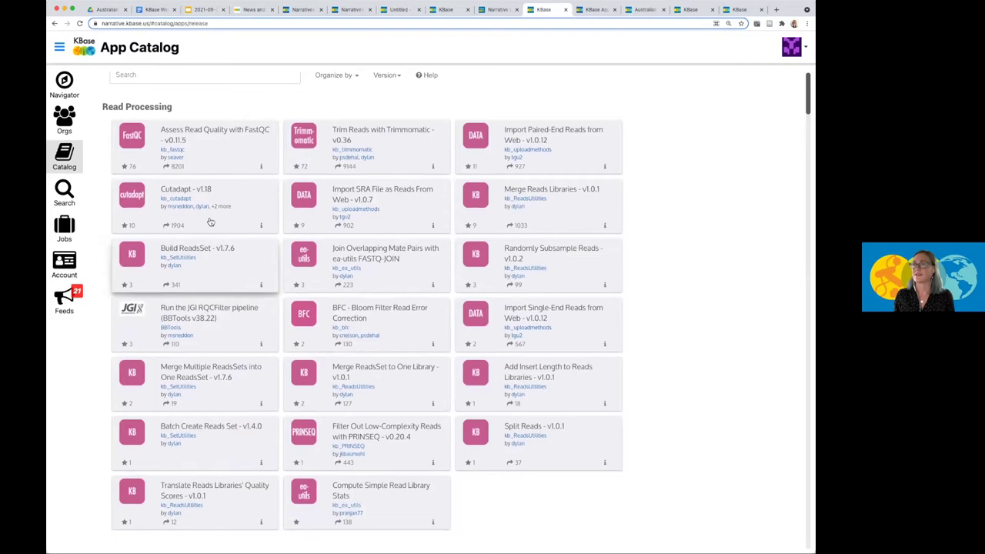
pyautogui.scroll(-3, 232, 280)
pyautogui.scroll(-4, 232, 280)
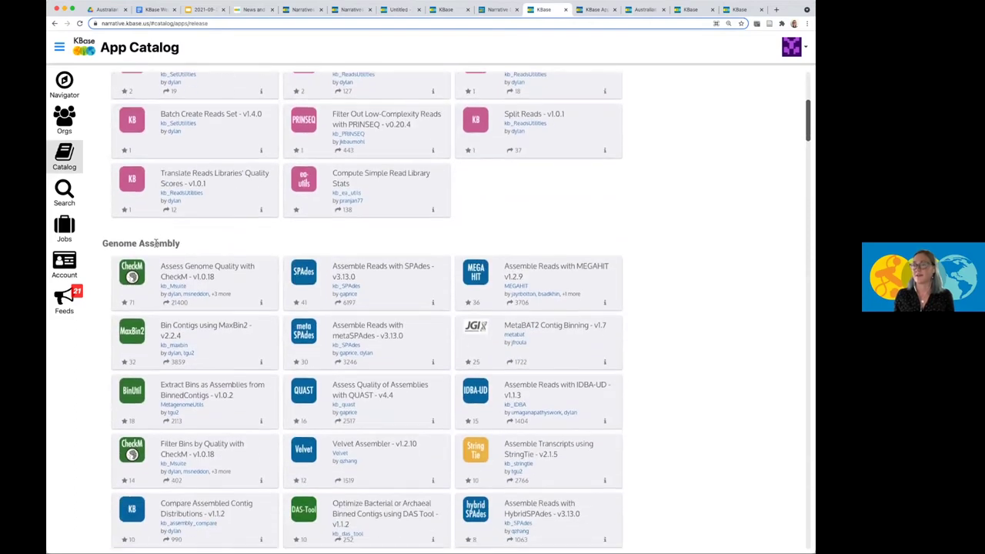
# Browse the catalog categories back to the top, check the Organize by options, and focus Search.
pyautogui.scroll(6, 155, 243)
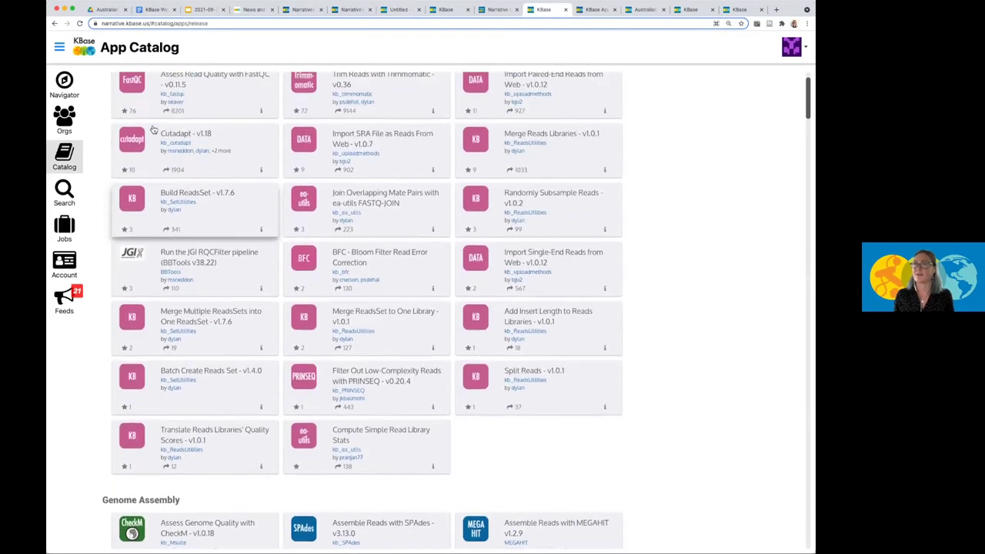
pyautogui.scroll(-6, 175, 316)
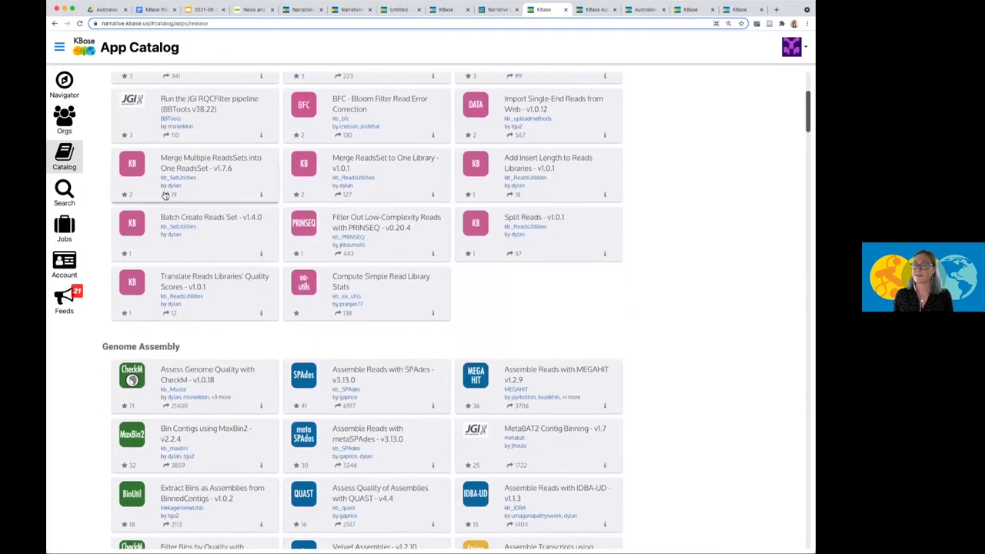
pyautogui.scroll(-10, 173, 316)
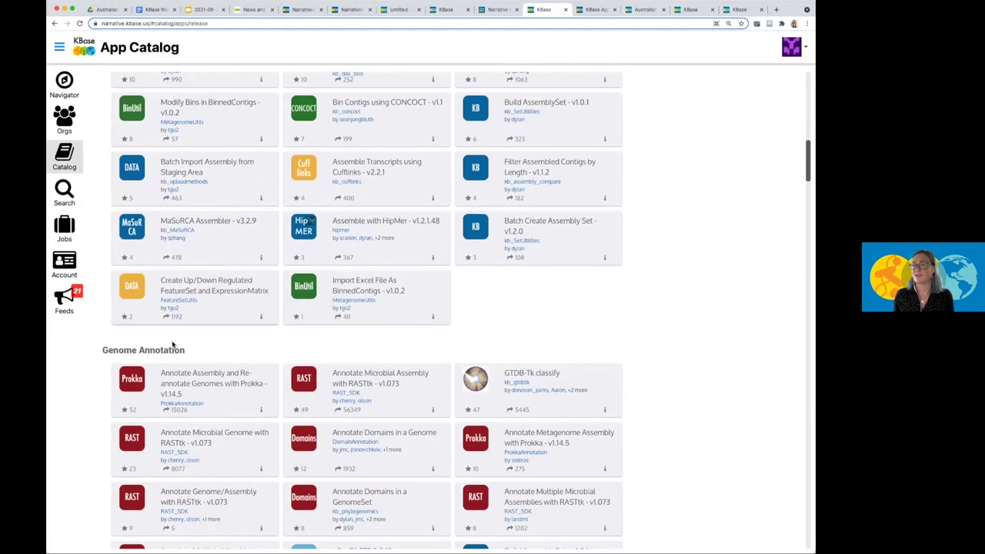
pyautogui.scroll(-10, 172, 344)
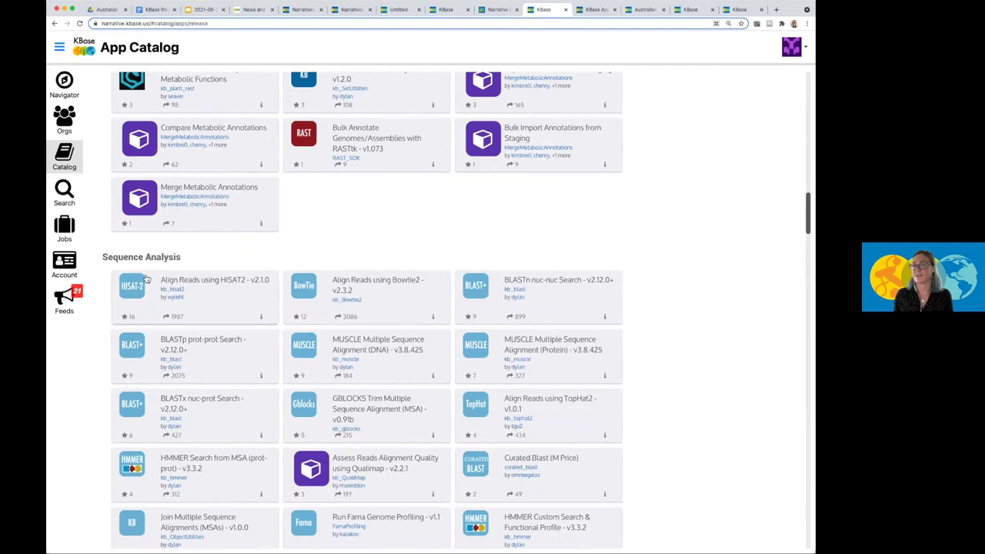
pyautogui.scroll(-5, 154, 308)
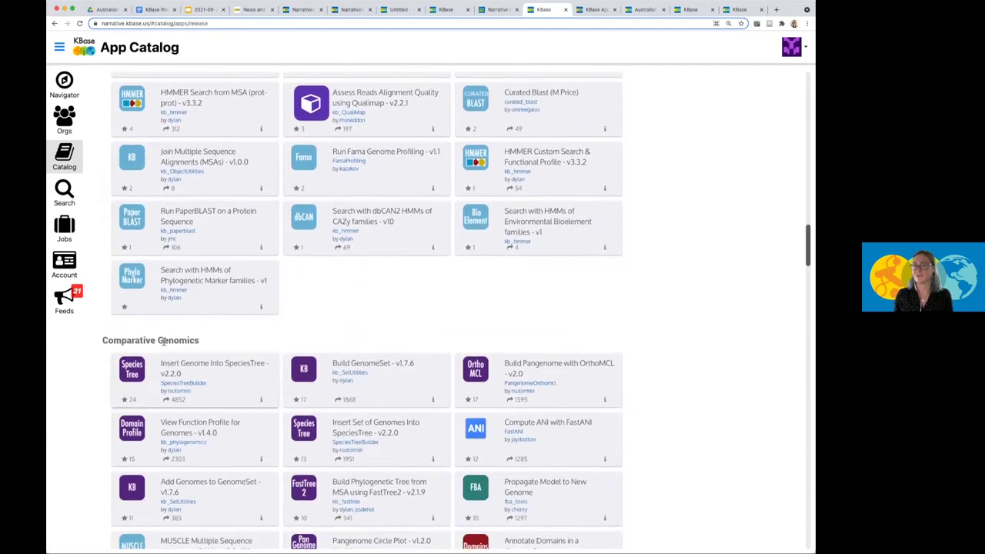
pyautogui.scroll(6, 164, 341)
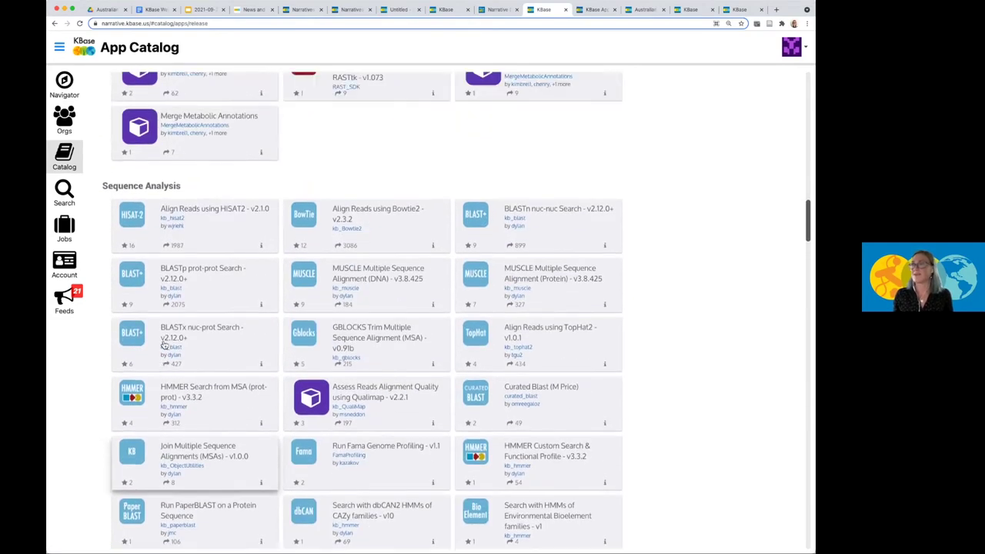
pyautogui.scroll(15, 164, 344)
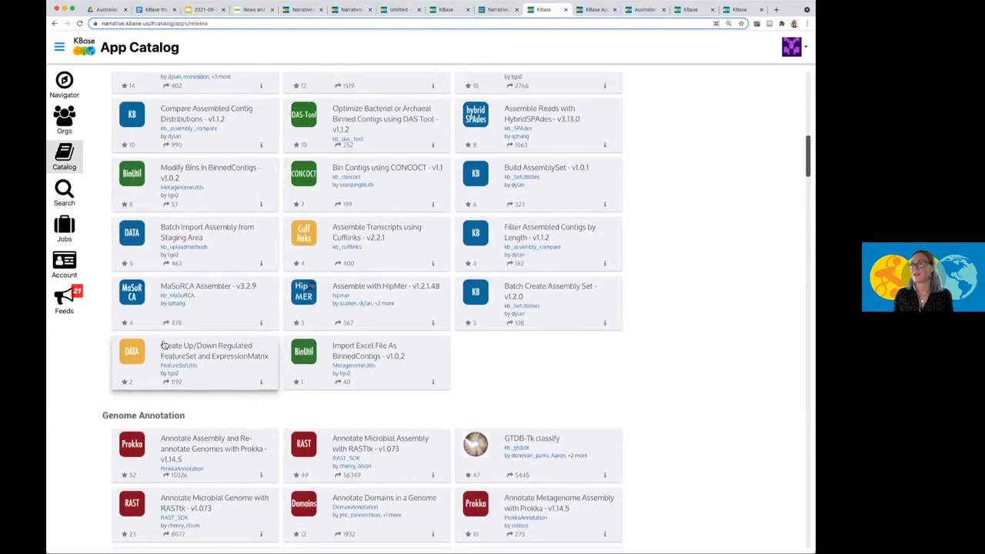
pyautogui.scroll(8, 164, 345)
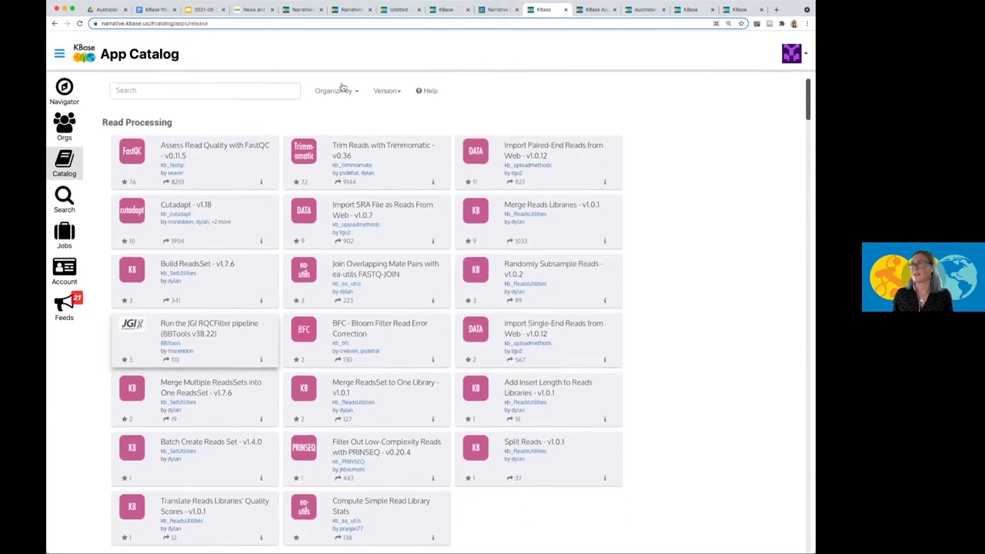
pyautogui.click(342, 86)
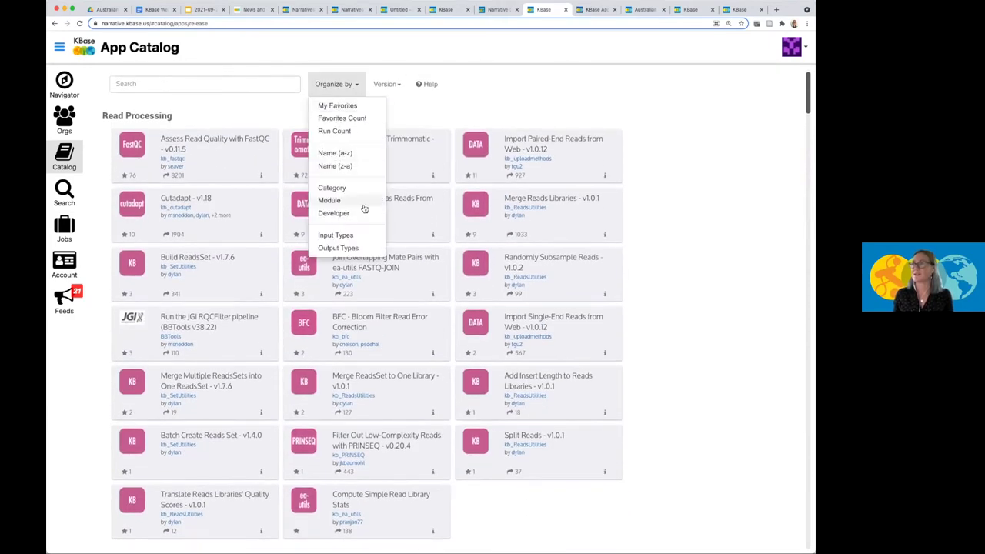
pyautogui.click(218, 94)
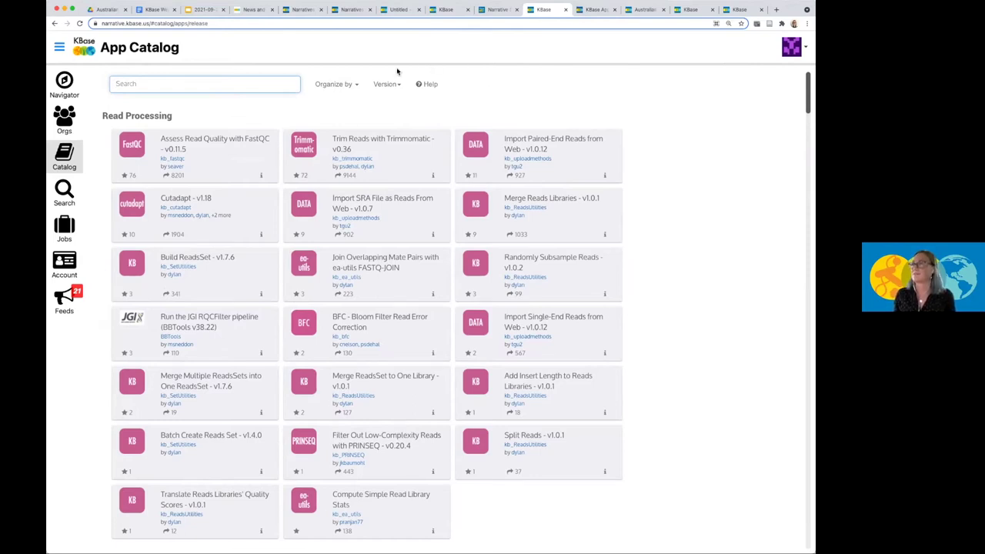
# Browse the Genome Annotation, Sequence Analysis, Metabolic Modeling and Microbial Communities categories in the public App Catalog.
pyautogui.click(599, 10)
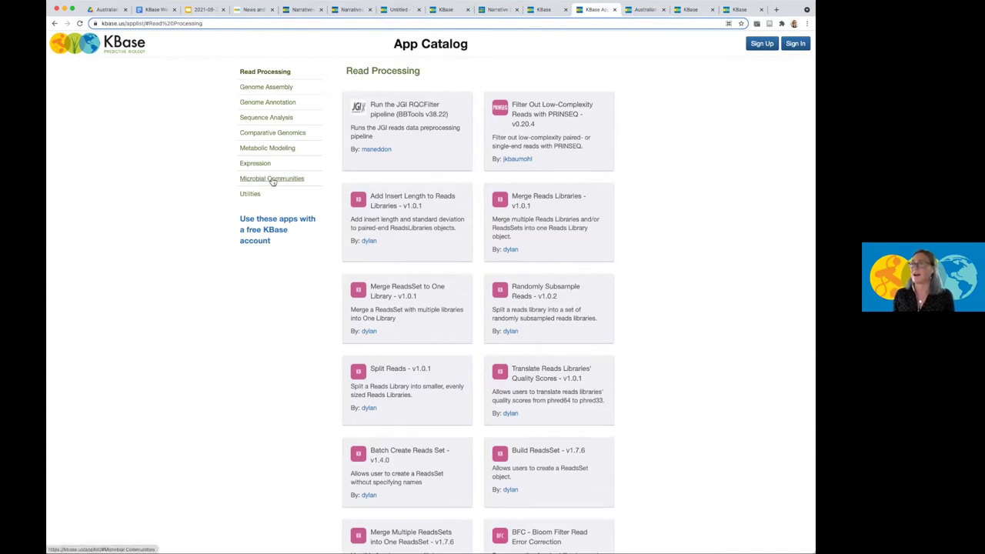
pyautogui.click(277, 102)
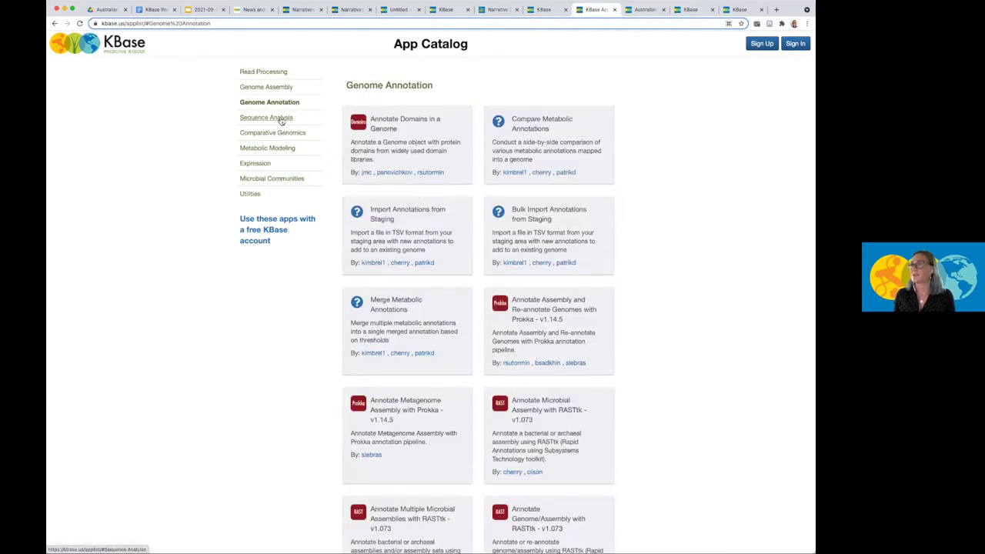
pyautogui.click(281, 119)
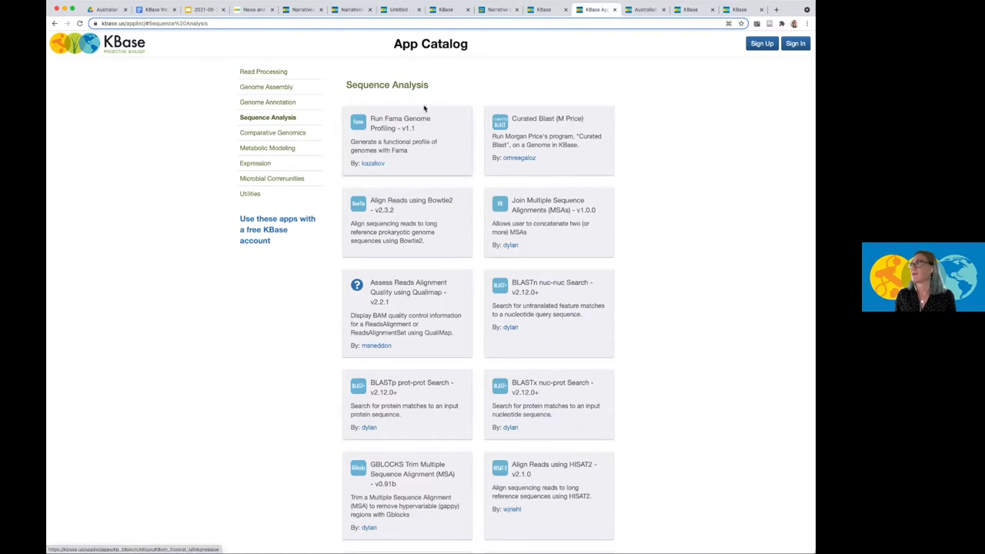
pyautogui.click(272, 149)
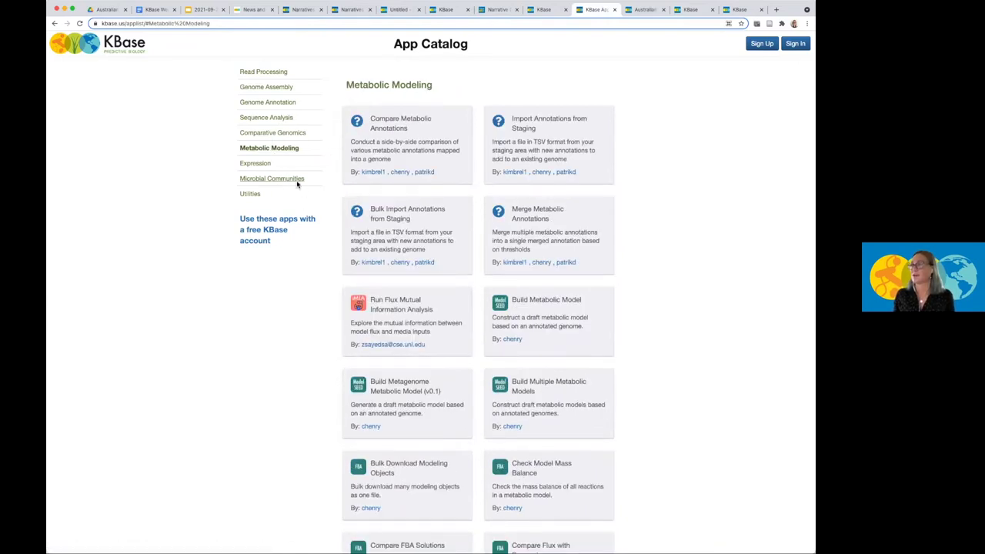
pyautogui.click(295, 180)
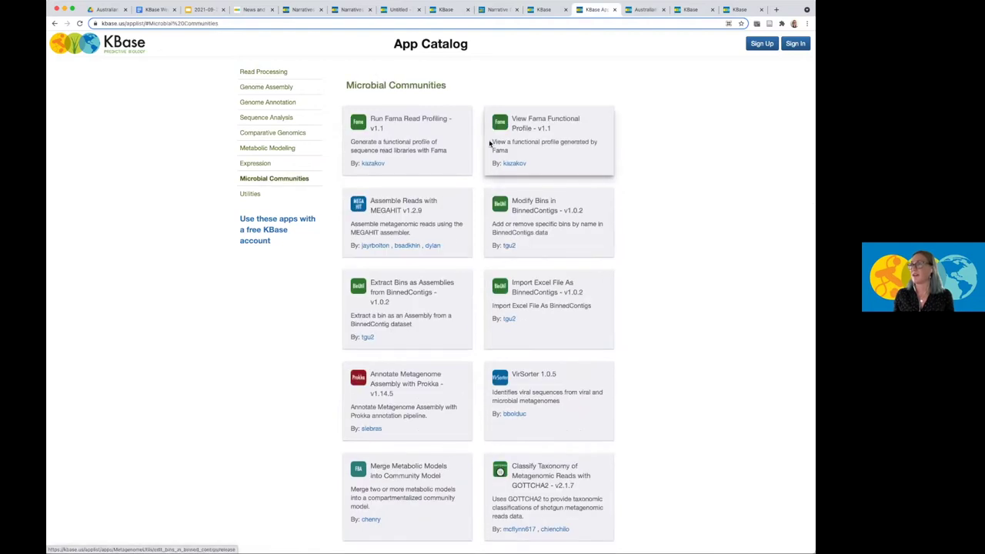
pyautogui.scroll(-2, 489, 142)
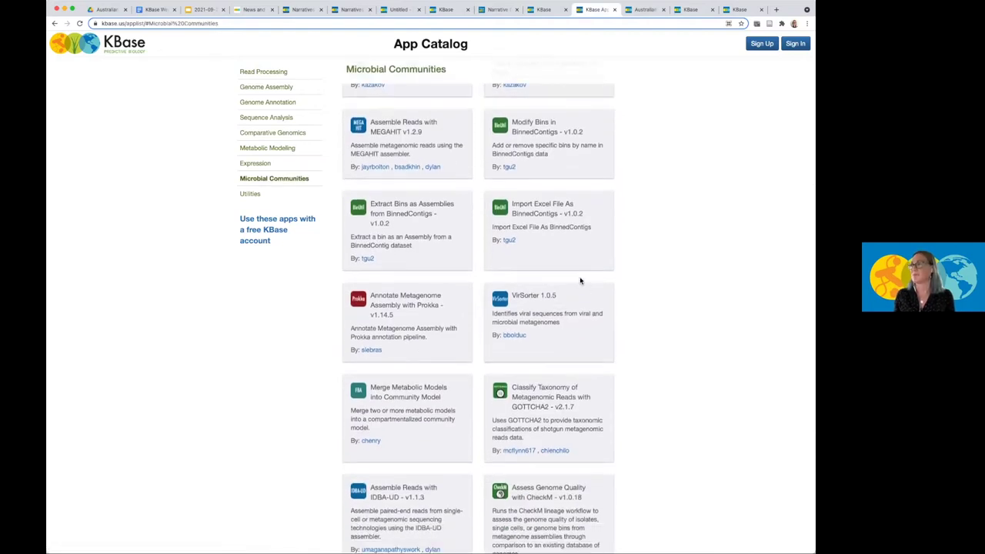
pyautogui.scroll(-1, 580, 281)
pyautogui.scroll(-2, 620, 304)
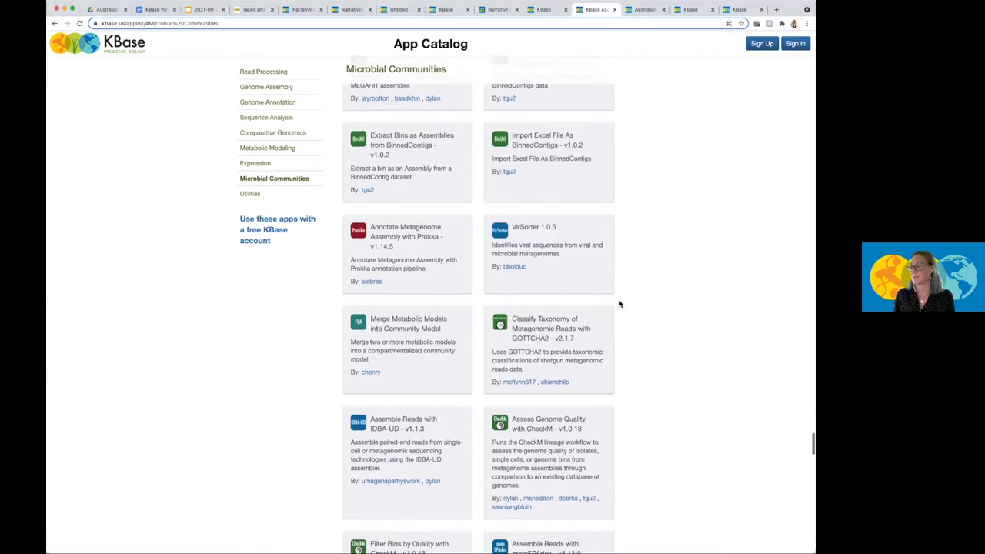
pyautogui.scroll(2, 619, 303)
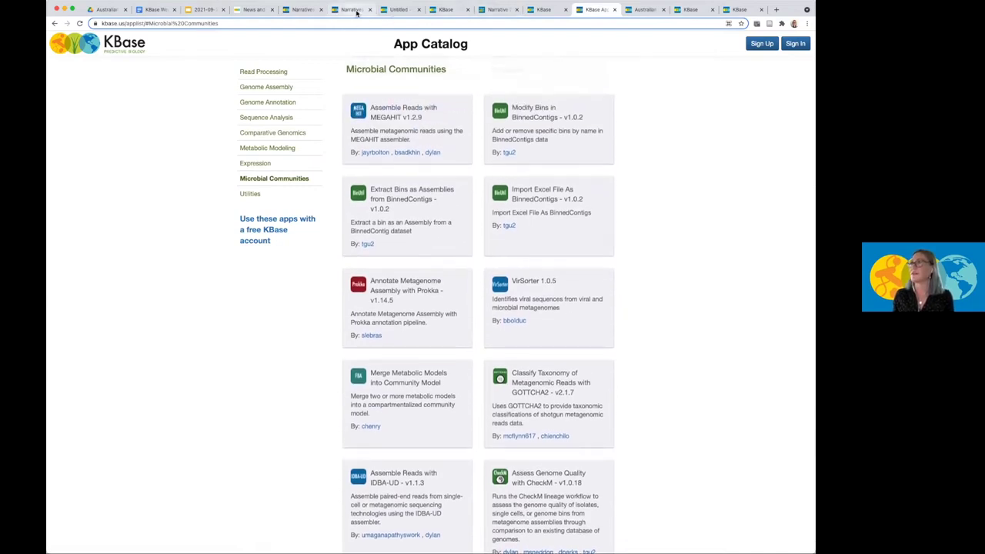
# Return to the Untitled narrative and expand the Vibrio_corallilyticus data card to view its details.
pyautogui.click(394, 10)
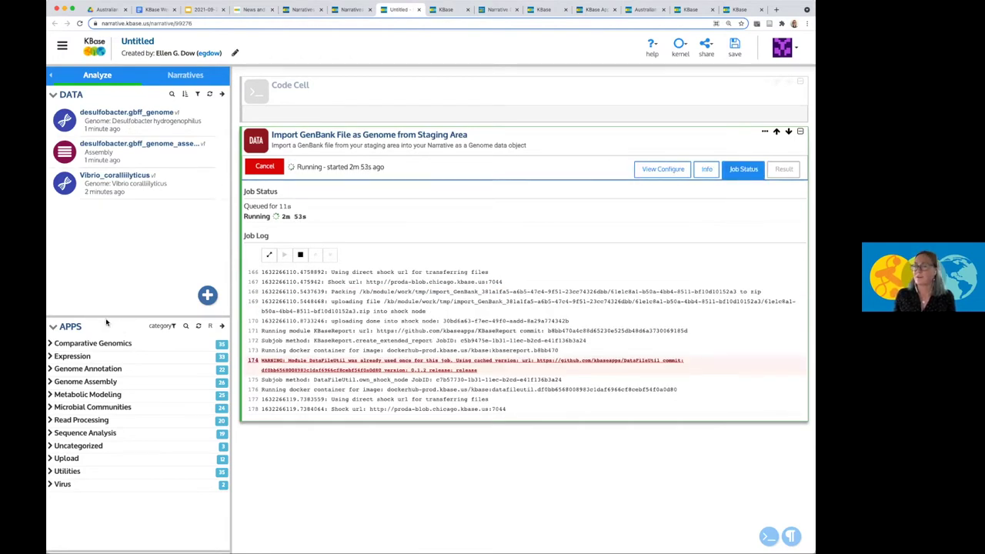
pyautogui.click(123, 183)
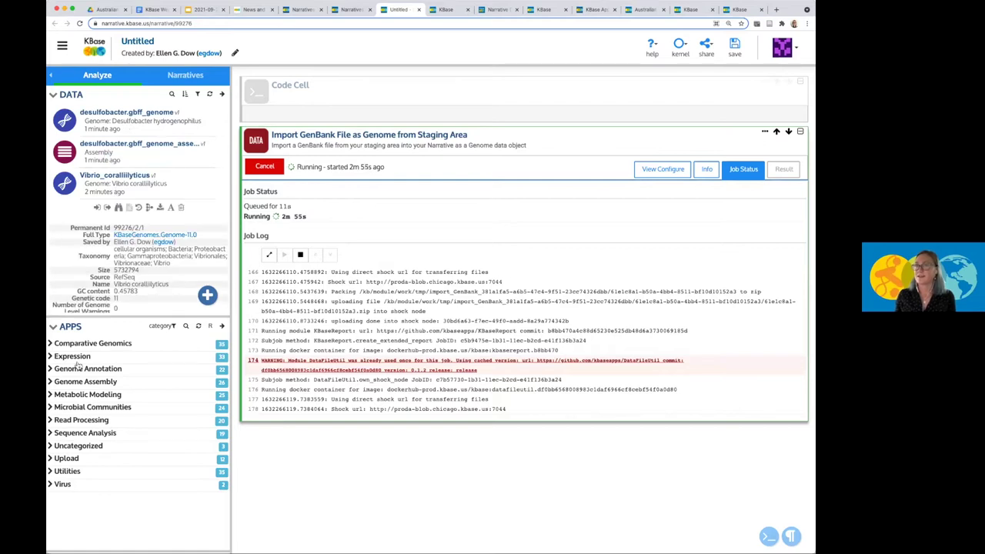
pyautogui.click(162, 326)
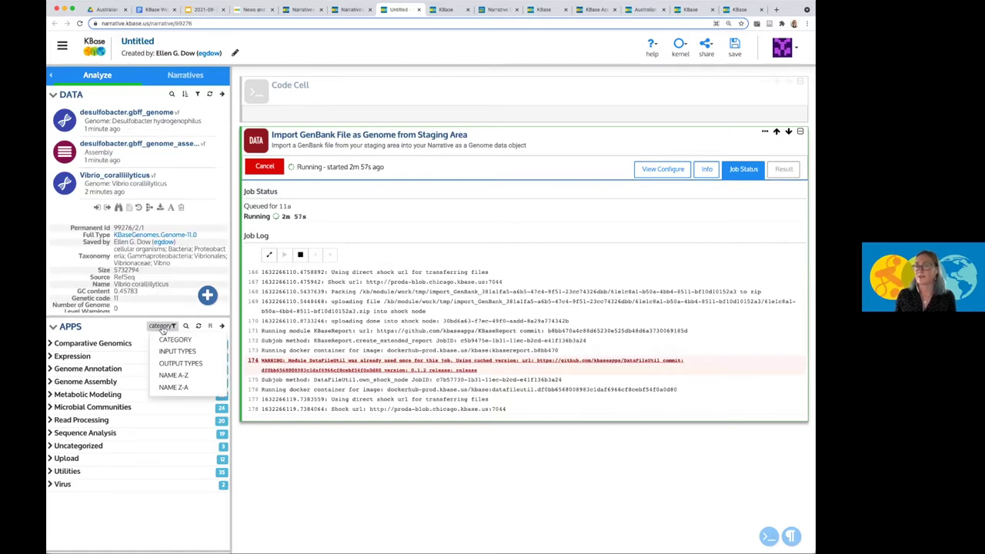
pyautogui.click(132, 328)
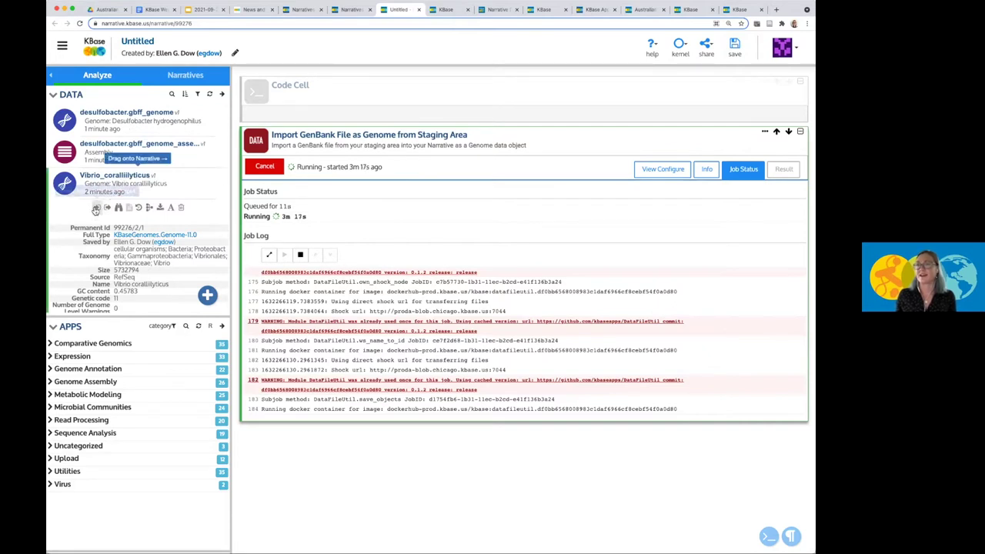
pyautogui.click(181, 210)
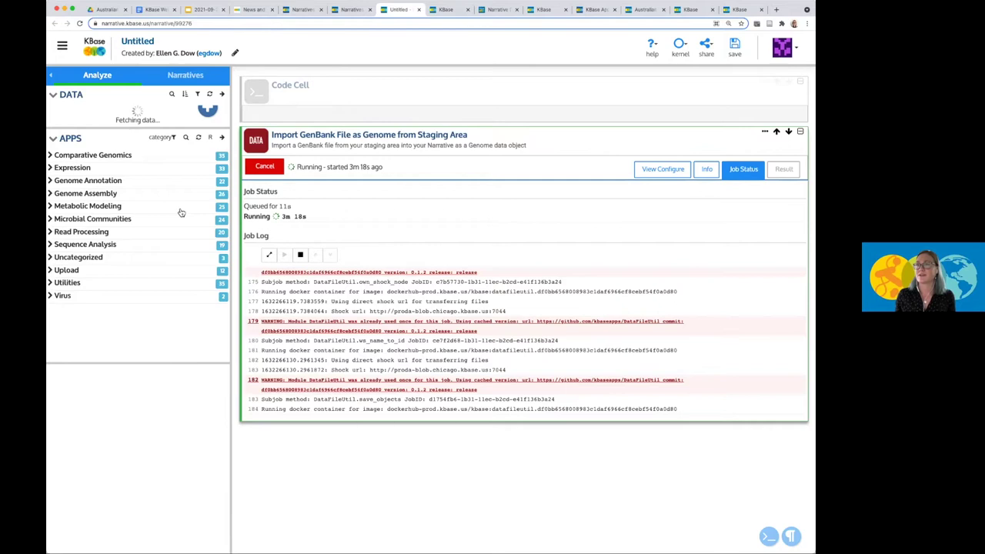
pyautogui.click(133, 191)
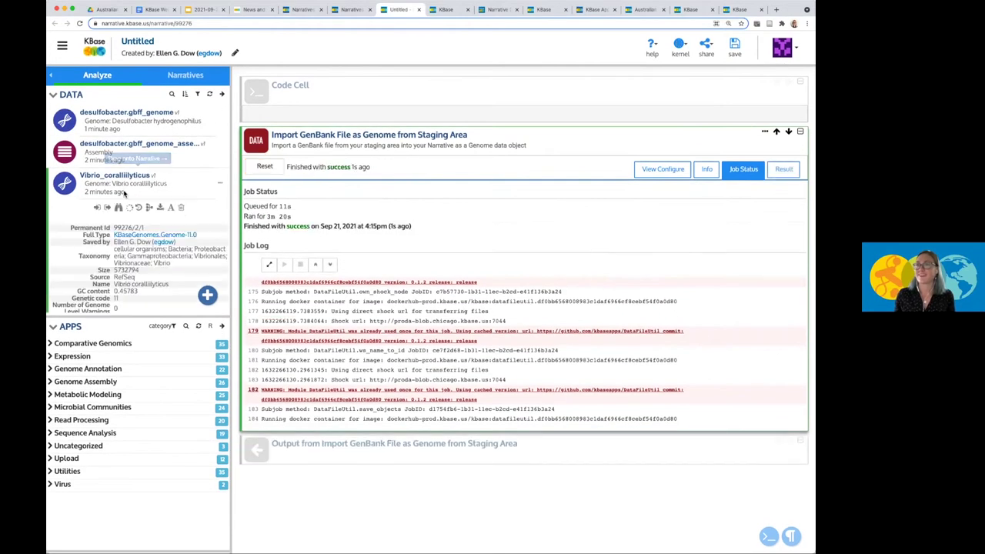
# Shorten the genome object's name from Vibrio_corallilyticus to V_corallilyticus.
pyautogui.click(170, 208)
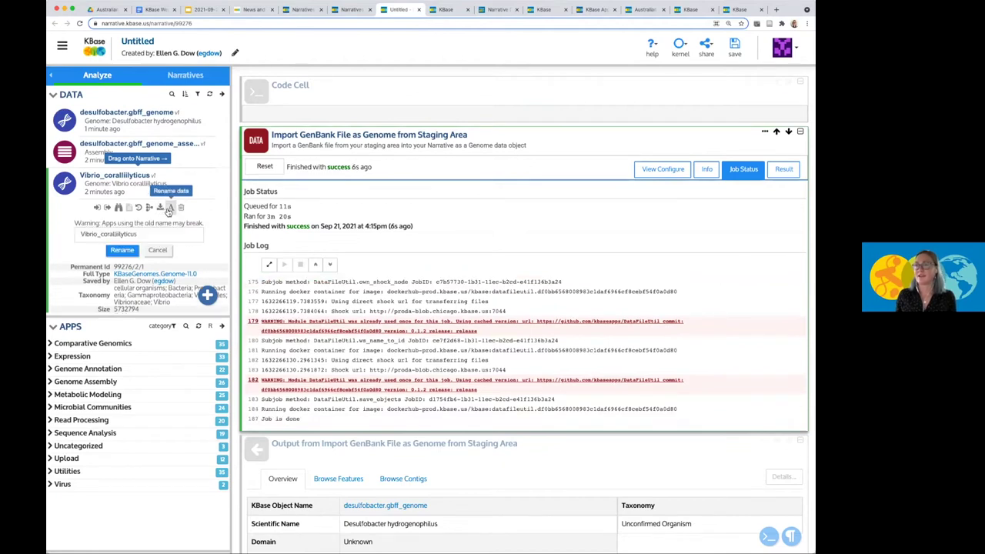
pyautogui.click(93, 235)
pyautogui.press('BackSpace')
pyautogui.press('BackSpace')
pyautogui.press('BackSpace')
pyautogui.press('BackSpace')
pyautogui.press('BackSpace')
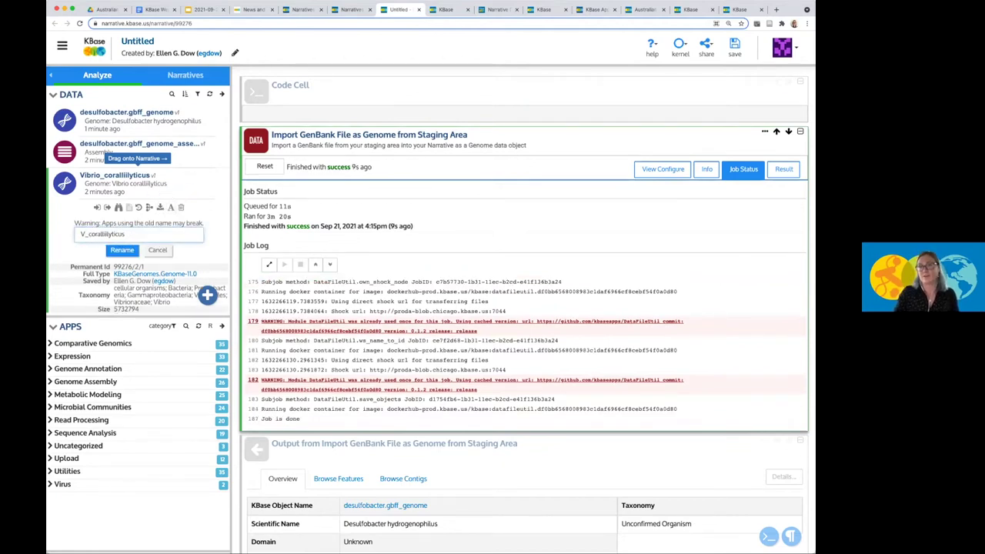
pyautogui.click(122, 250)
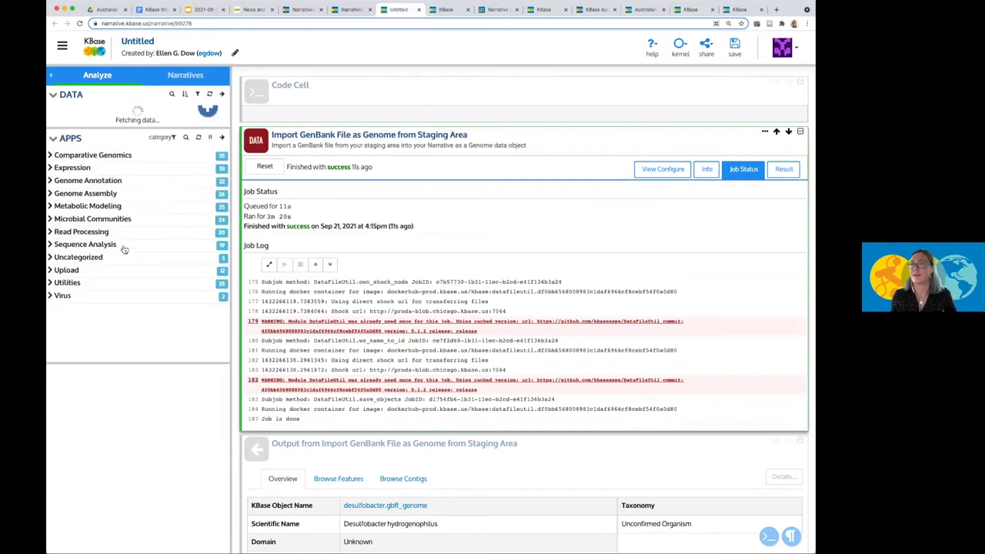
pyautogui.click(131, 184)
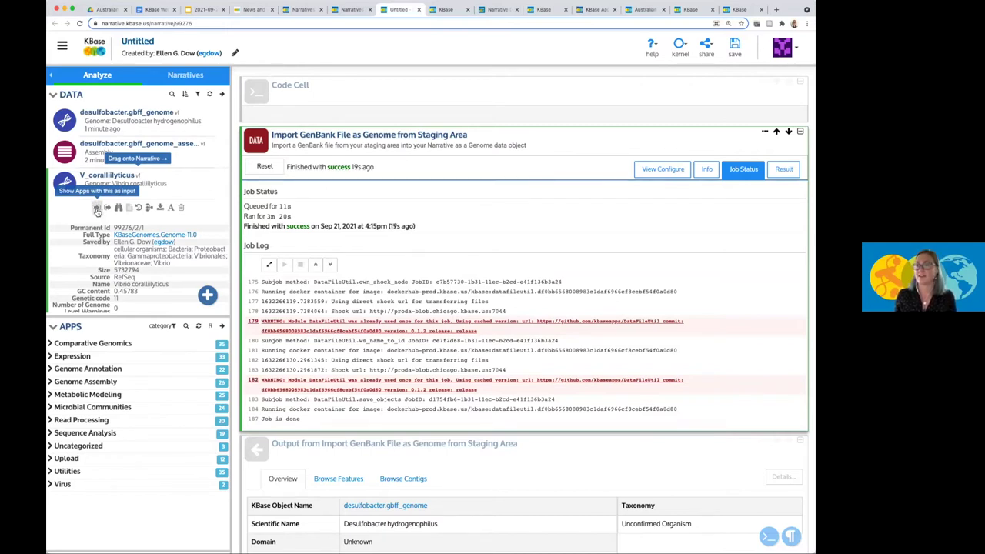
# Filter the Apps panel to KBaseGenomes.Genome input and browse the Comparative Genomics apps.
pyautogui.click(98, 208)
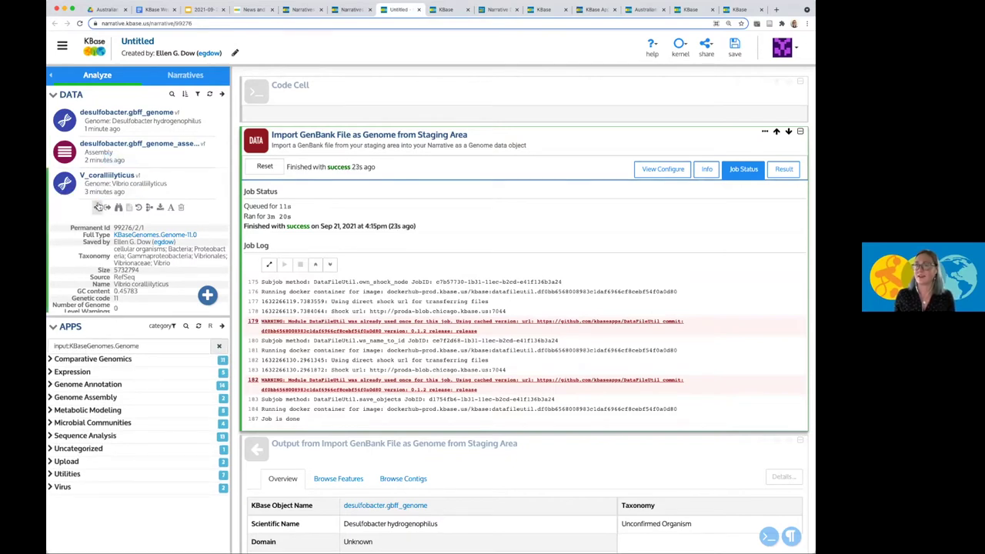
pyautogui.click(141, 345)
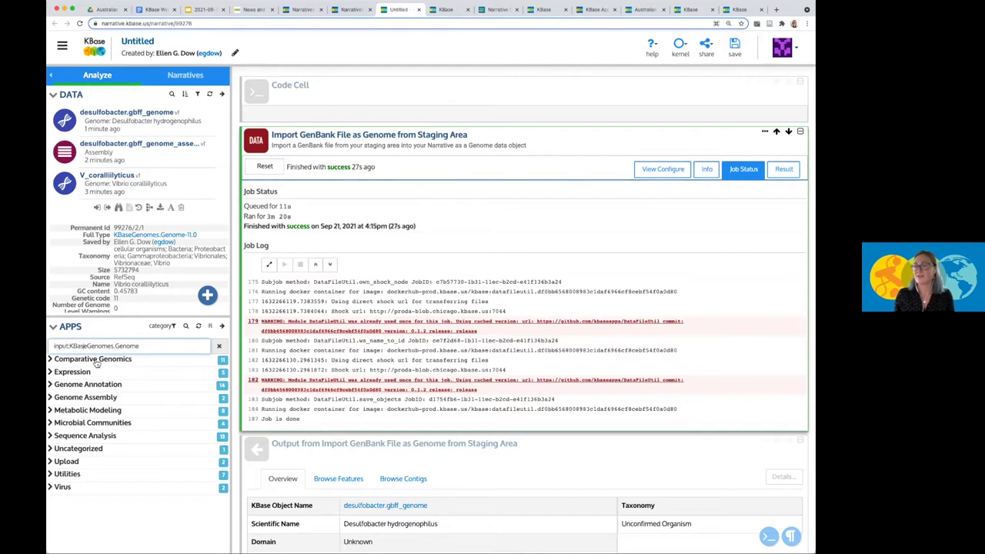
pyautogui.click(59, 360)
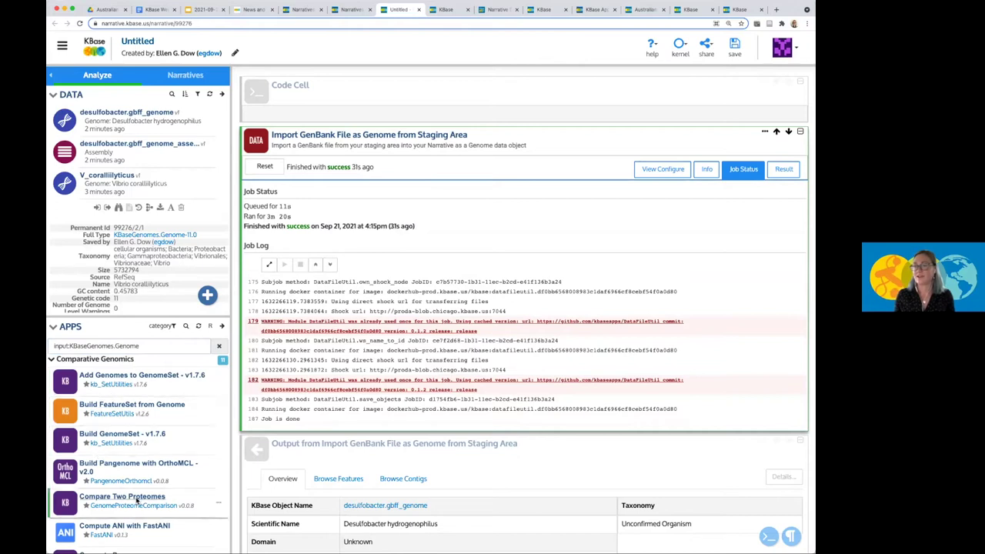
pyautogui.scroll(-5, 177, 441)
pyautogui.scroll(-3, 162, 384)
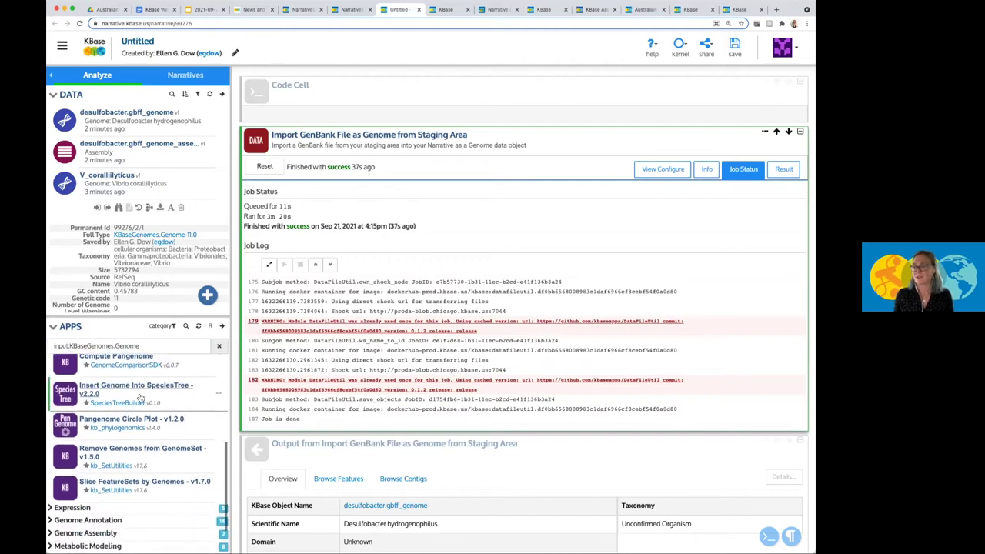
# Add an Insert Genome Into SpeciesTree v2.2.0 cell and move it below the import output.
pyautogui.click(142, 393)
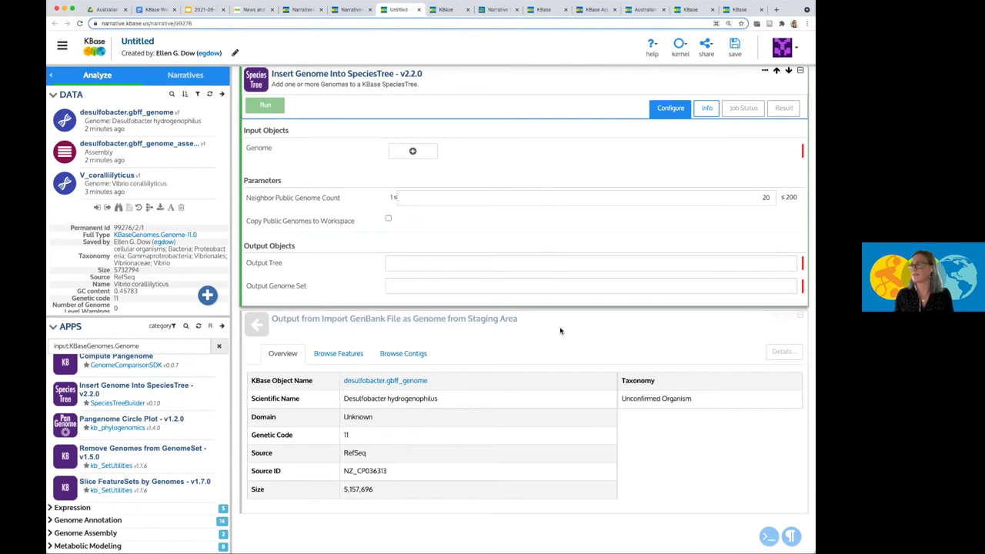
pyautogui.click(789, 70)
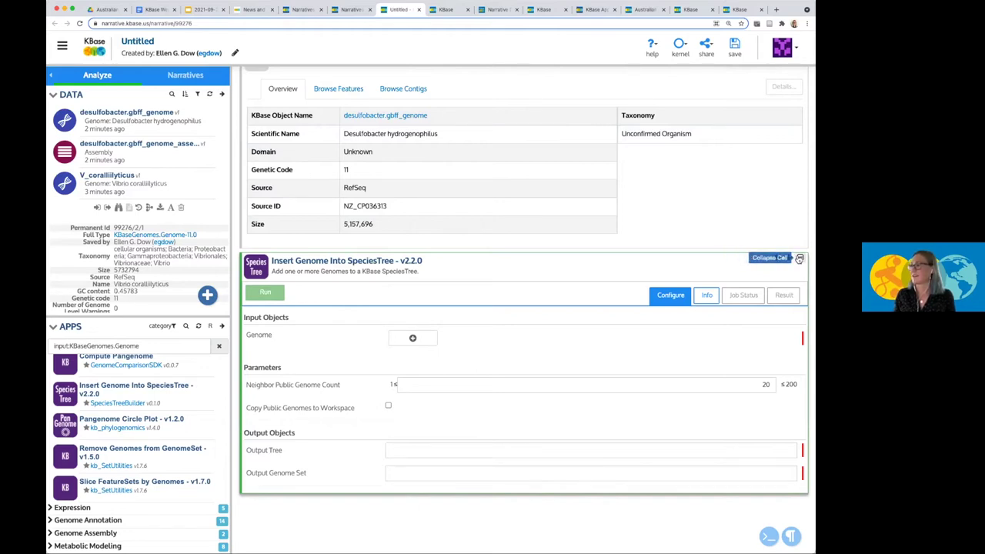
pyautogui.click(799, 258)
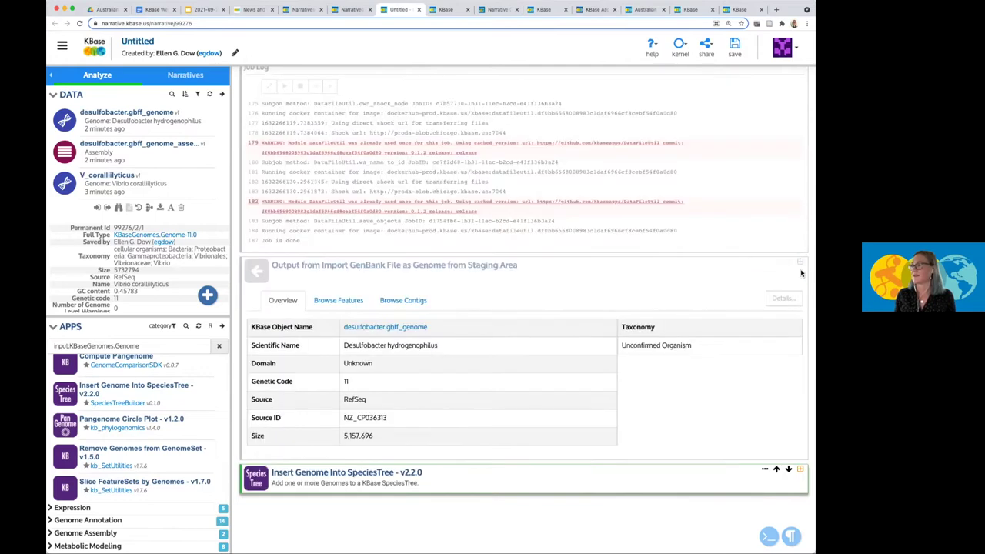
pyautogui.click(799, 468)
pyautogui.scroll(-5, 562, 457)
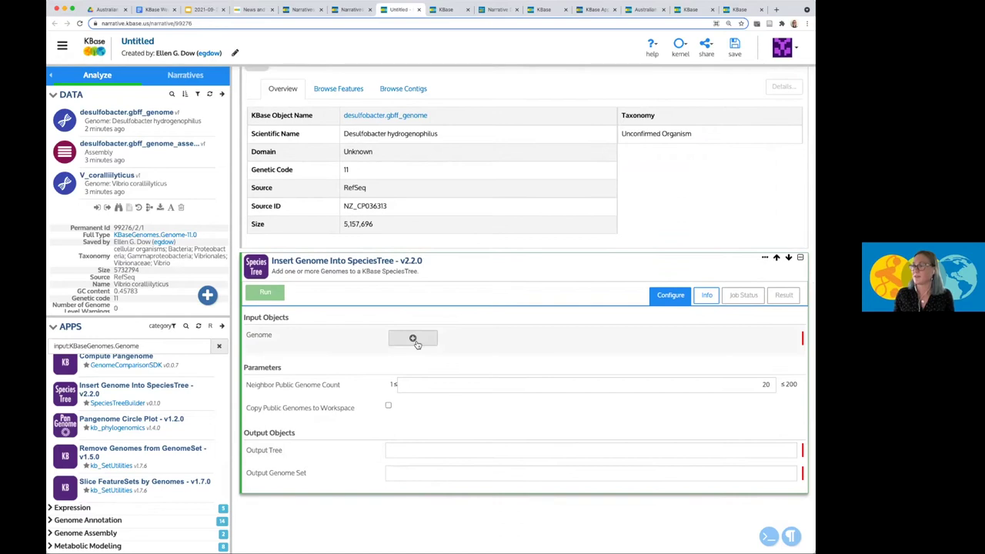
# Select V_corallilyticus as the Genome input, keeping the neighbor public genome count at 20.
pyautogui.click(413, 339)
pyautogui.click(442, 338)
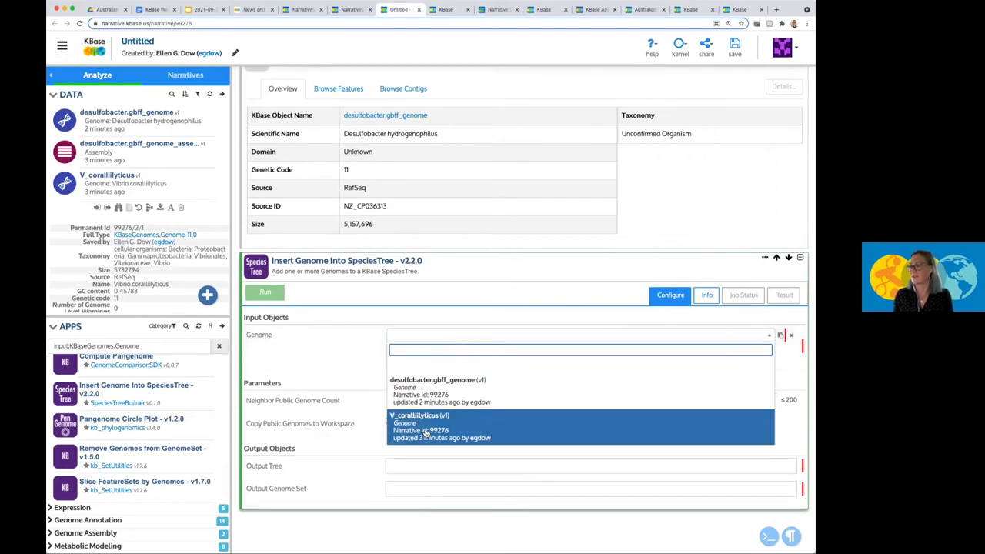
pyautogui.click(426, 433)
pyautogui.scroll(-1, 416, 368)
pyautogui.scroll(-1, 416, 367)
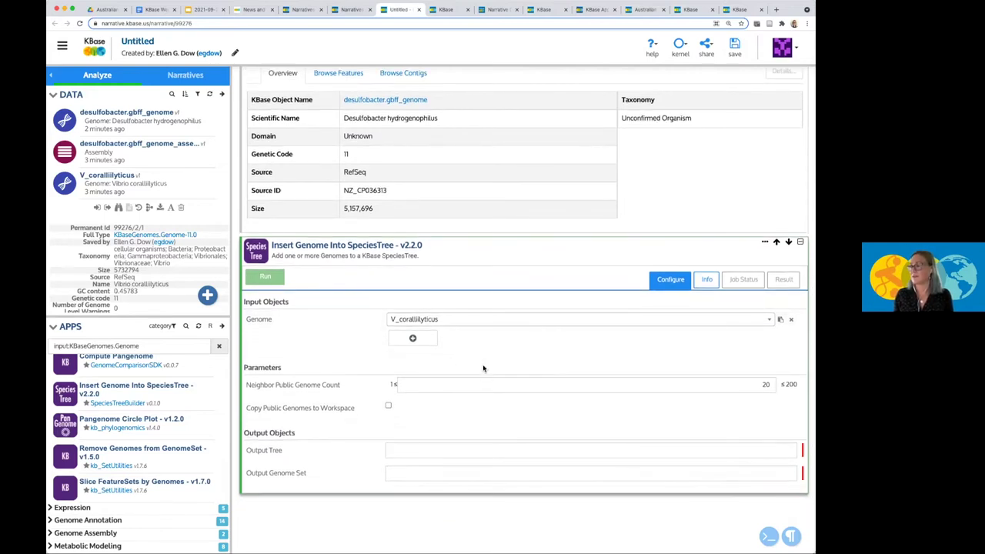
pyautogui.click(509, 390)
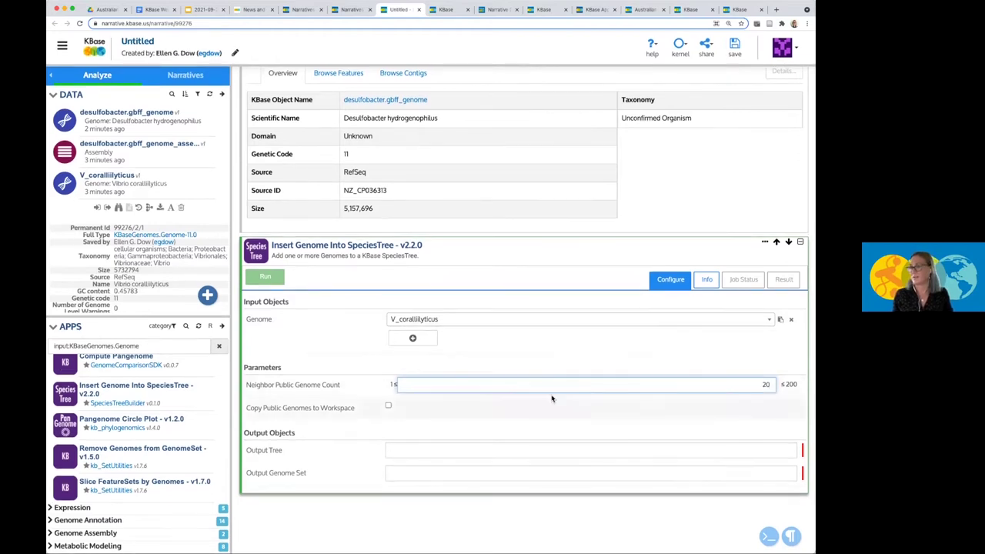
# Name the outputs V_corallilyticus_neighbortree and V_corallilyticus_neighbors20.
pyautogui.click(417, 451)
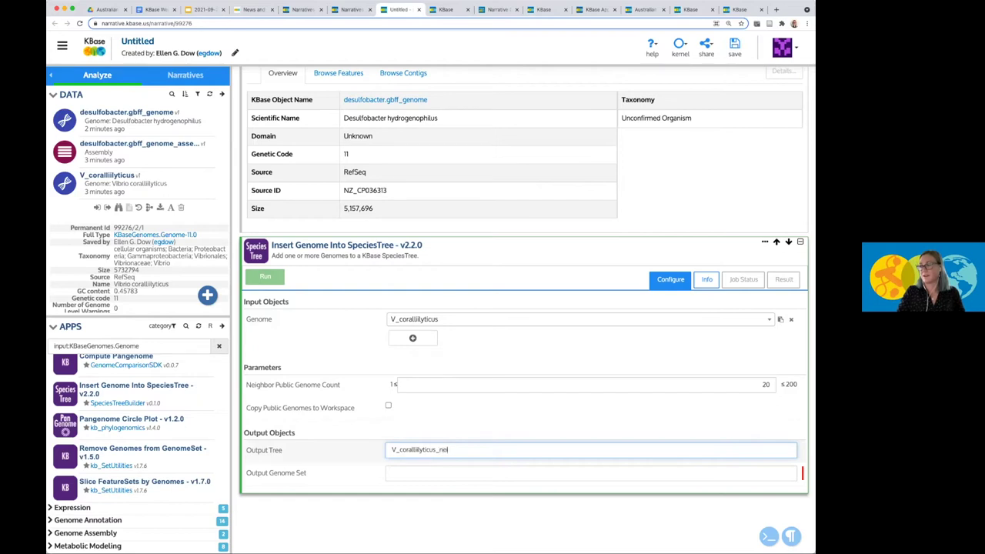
pyautogui.press('BackSpace')
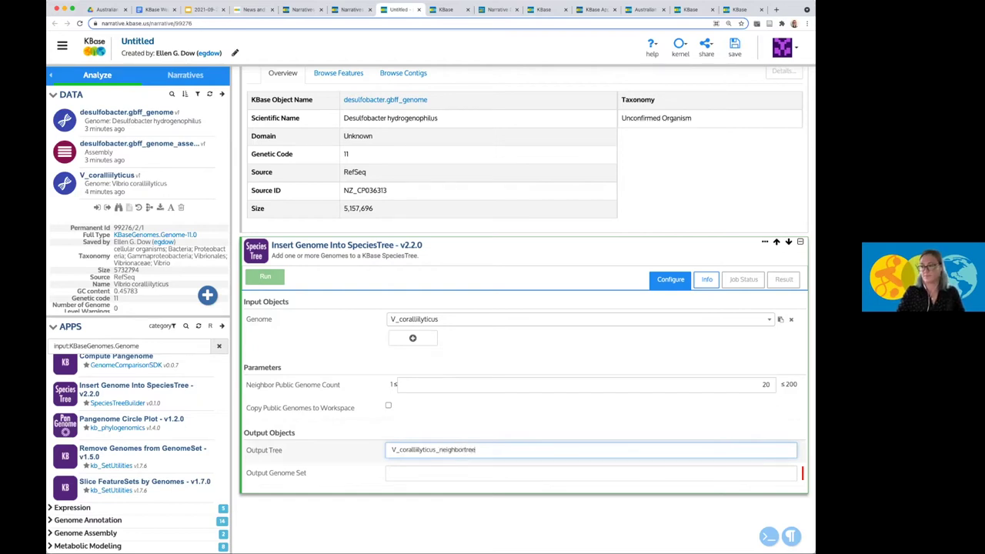
pyautogui.click(429, 469)
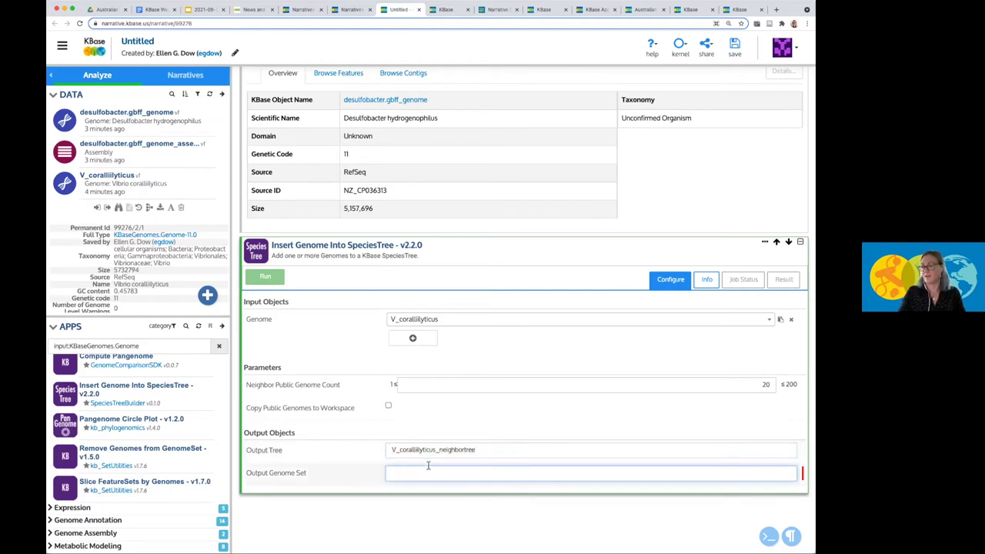
pyautogui.write('V_corallilyticus_neighbors20')
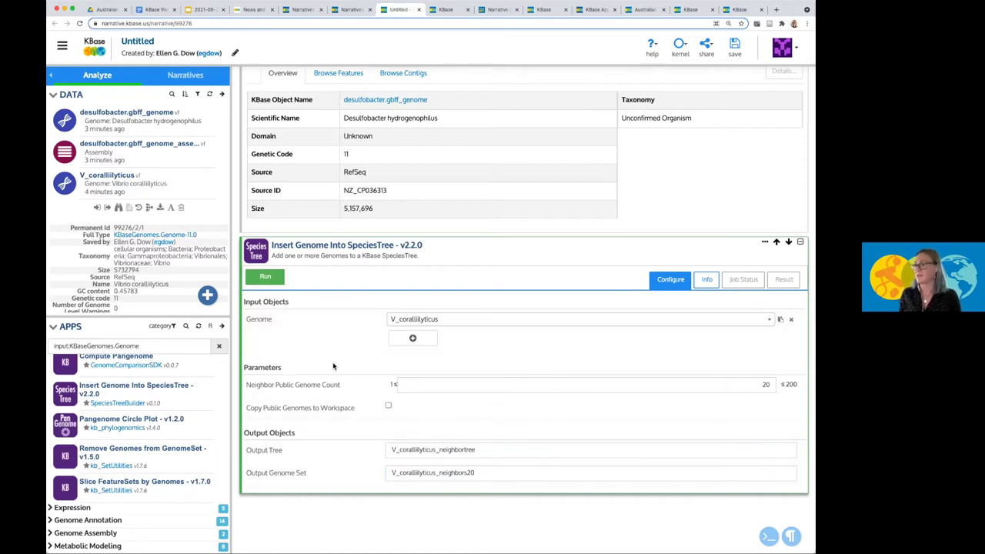
# Read the Insert Genome Into SpeciesTree app description, then run the job from its Configure view.
pyautogui.click(708, 282)
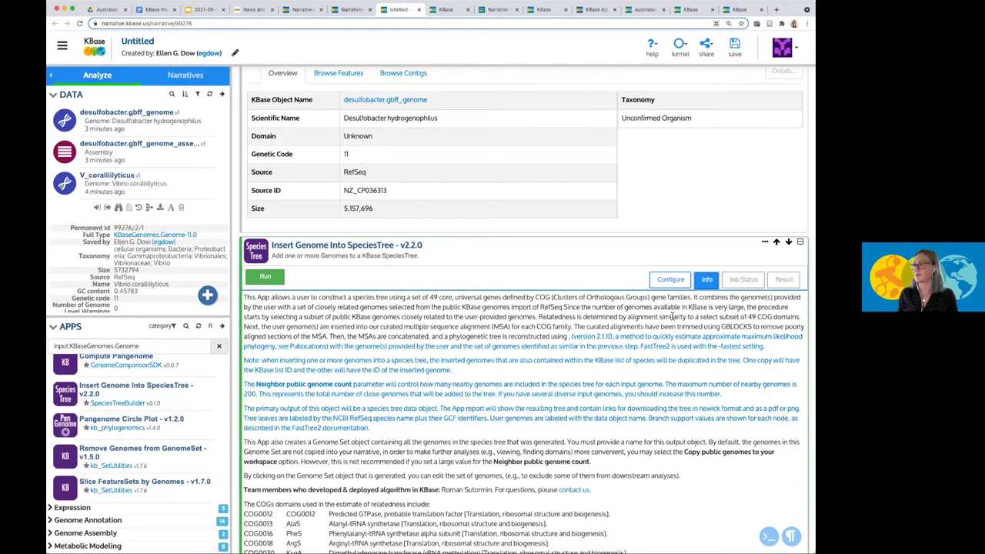
pyautogui.scroll(-5, 381, 485)
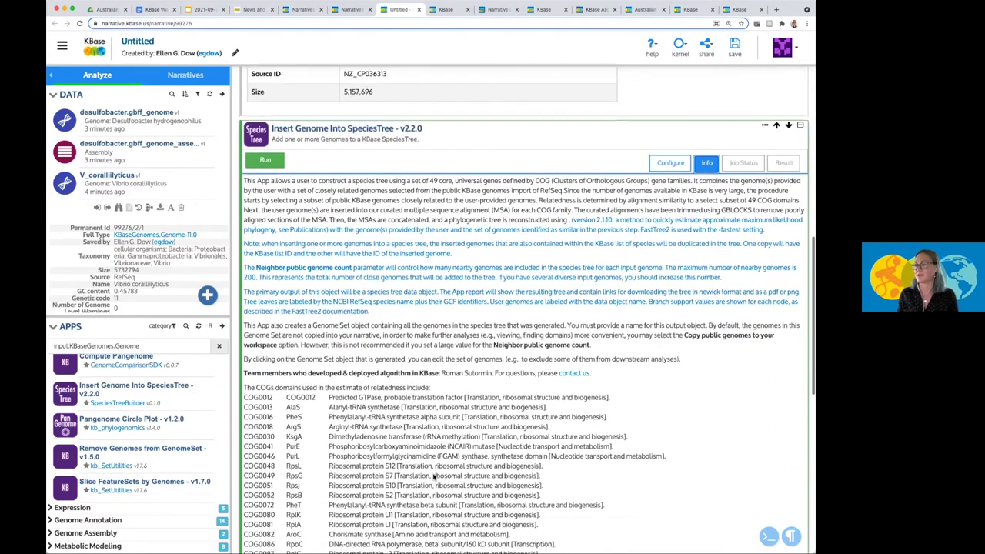
pyautogui.scroll(-4, 433, 473)
pyautogui.scroll(6, 433, 473)
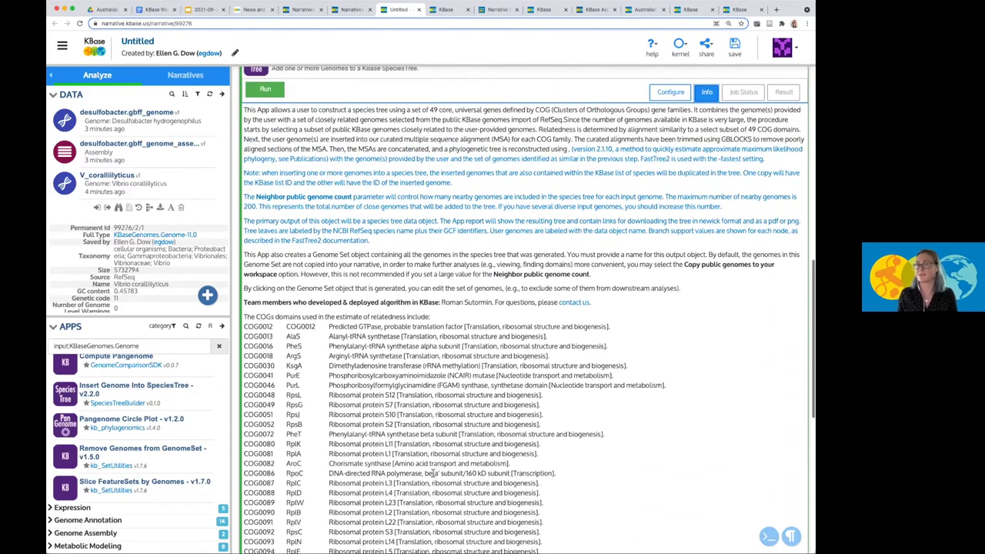
pyautogui.scroll(3, 433, 473)
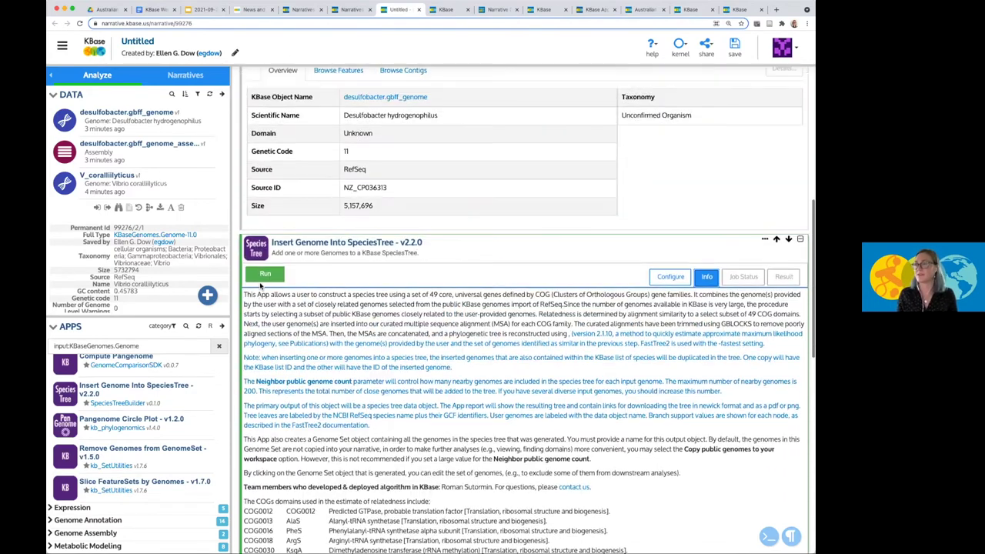
pyautogui.click(670, 273)
pyautogui.click(264, 383)
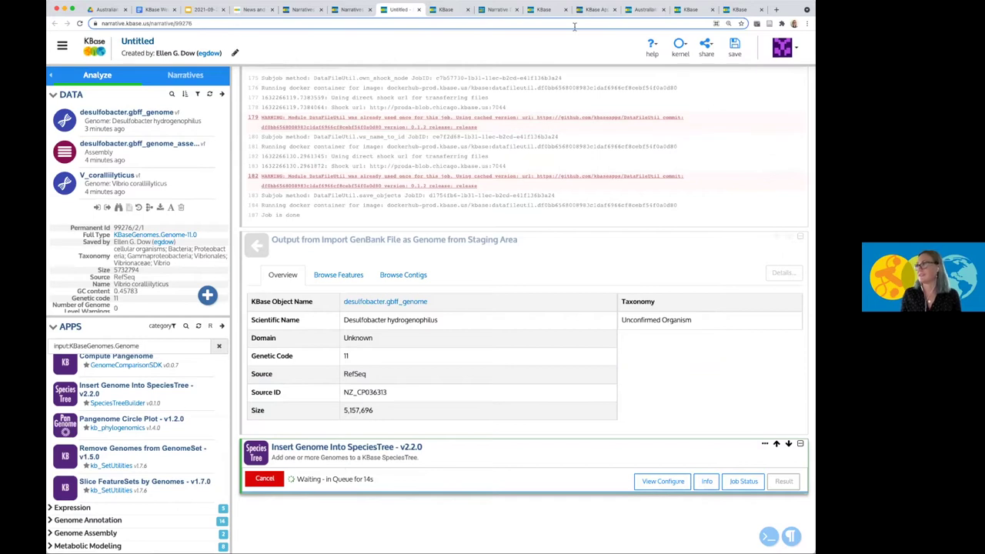
pyautogui.click(635, 11)
pyautogui.scroll(-5, 303, 343)
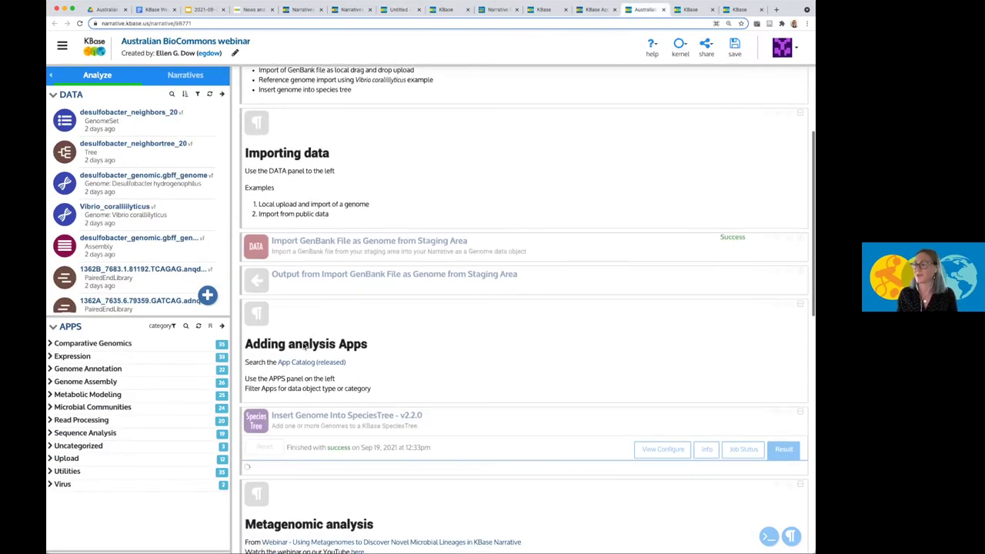
pyautogui.scroll(-1, 302, 341)
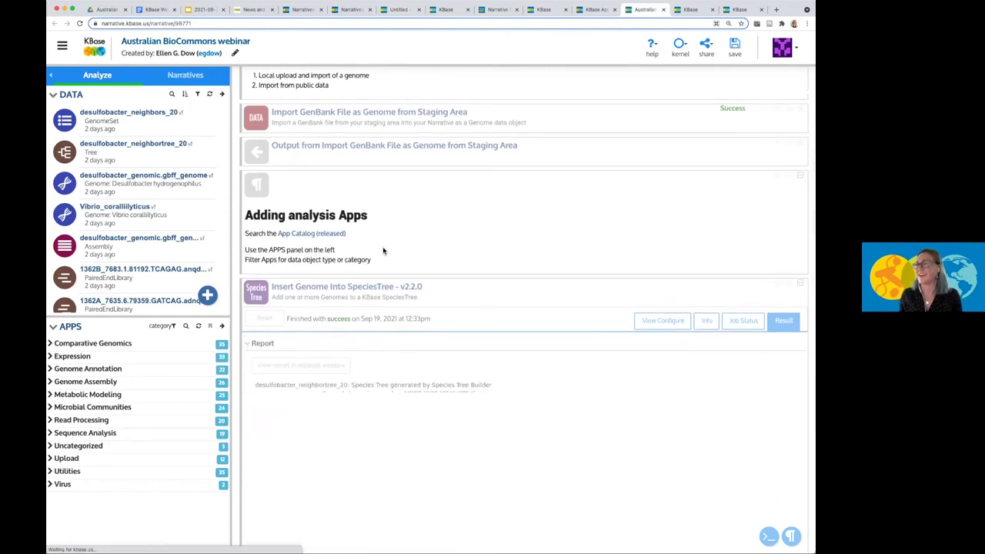
pyautogui.scroll(-3, 441, 251)
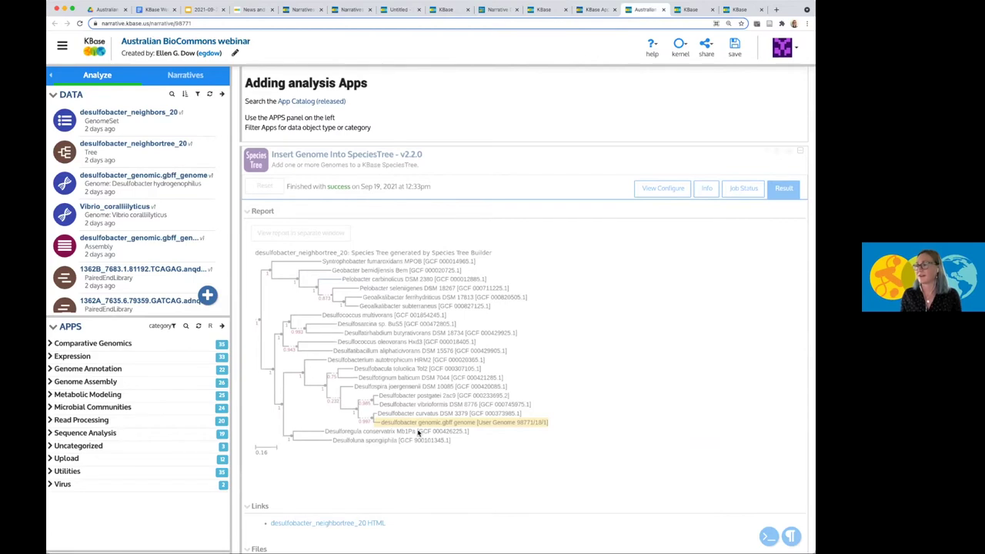
pyautogui.scroll(-1, 443, 313)
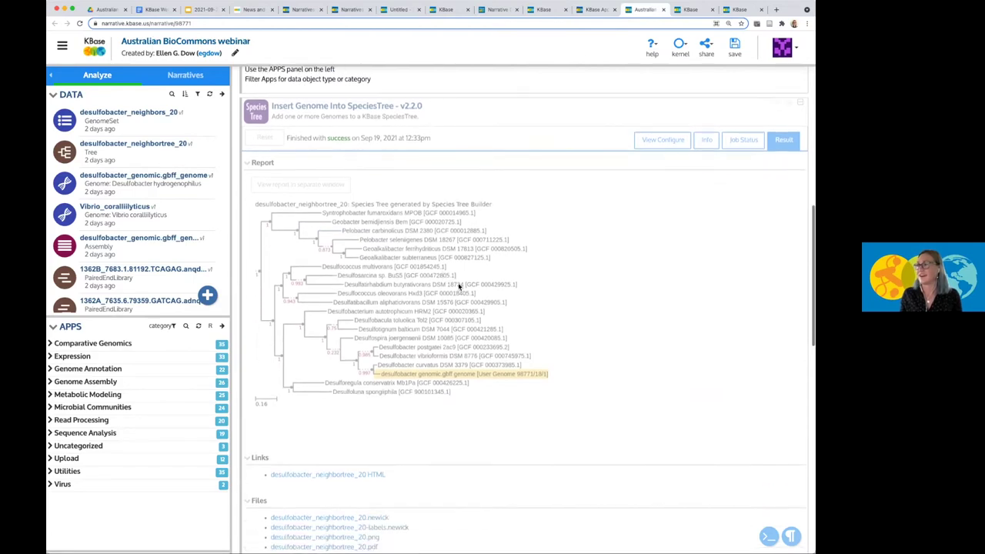
pyautogui.click(555, 157)
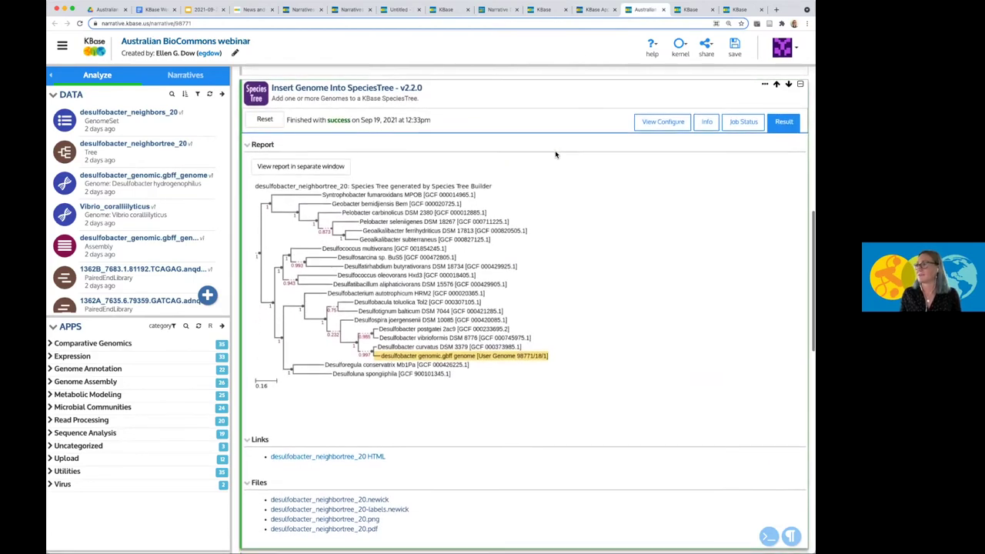
pyautogui.click(643, 121)
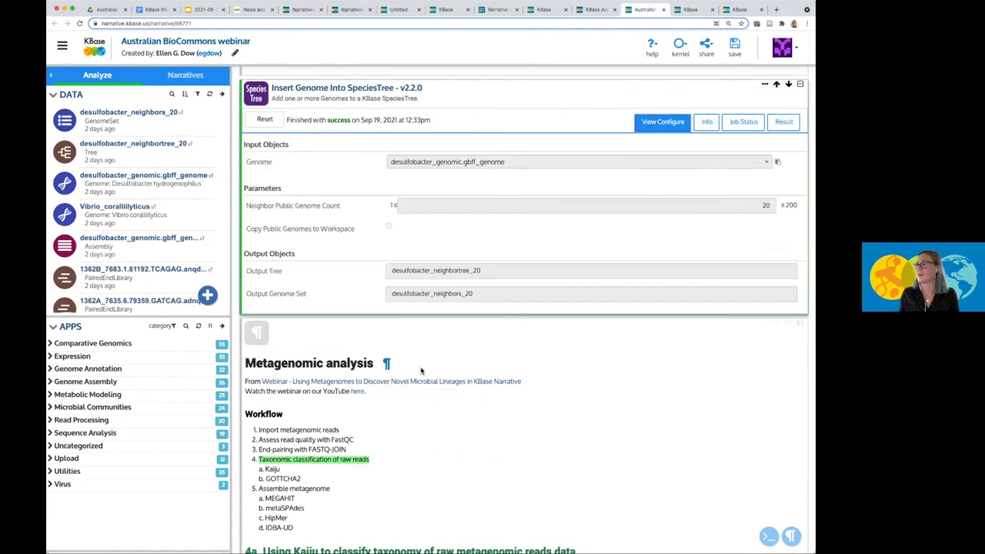
pyautogui.scroll(-1, 420, 370)
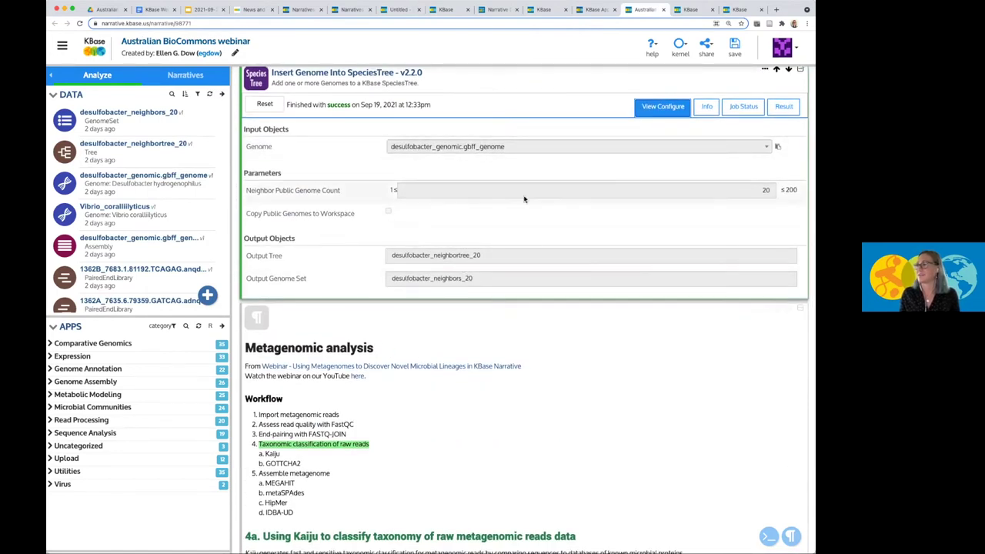
pyautogui.click(761, 189)
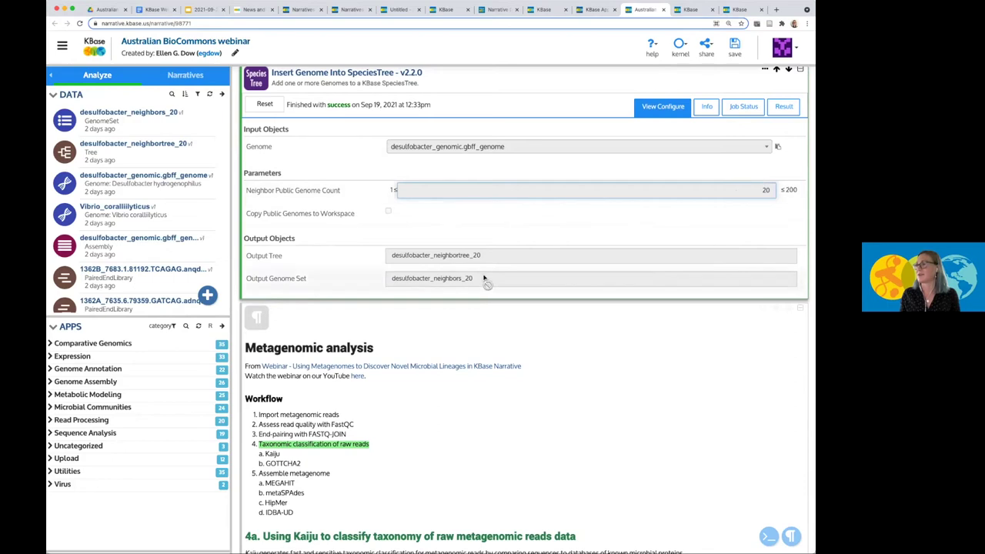
pyautogui.click(739, 106)
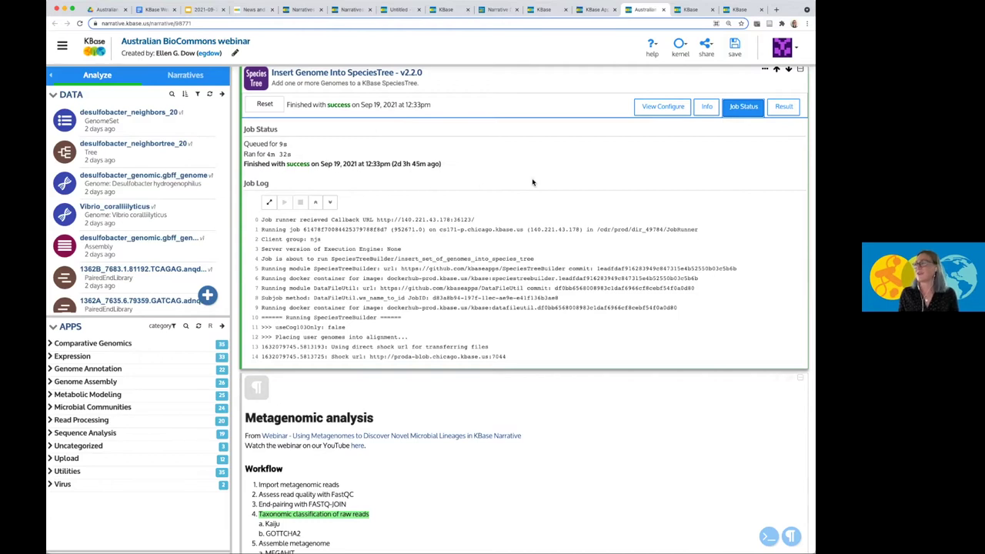
pyautogui.click(779, 108)
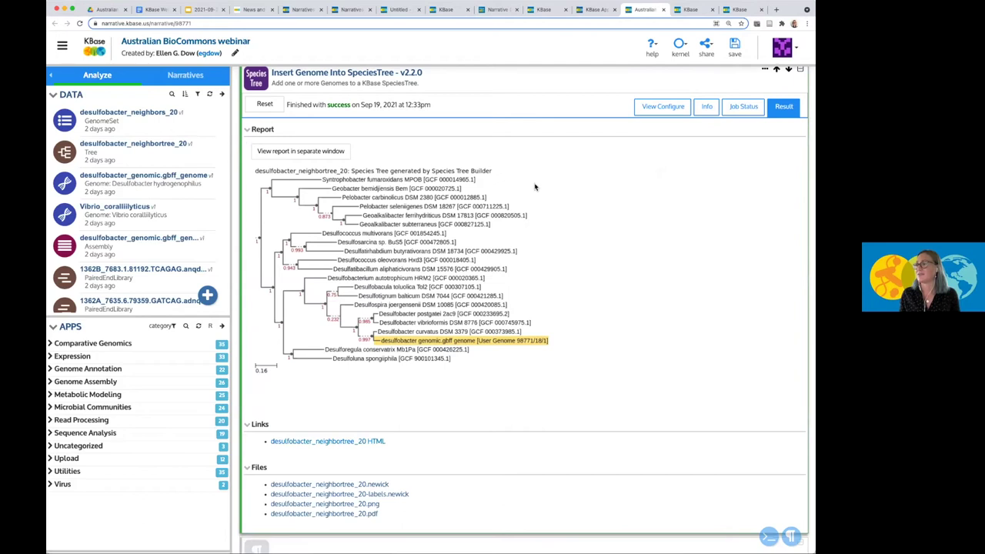
pyautogui.scroll(-1, 358, 387)
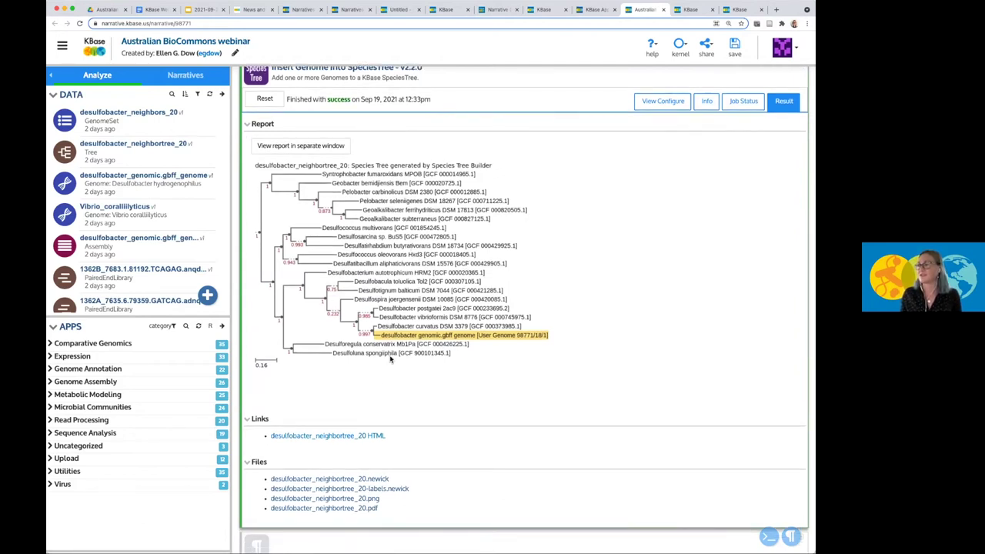
pyautogui.scroll(-2, 390, 358)
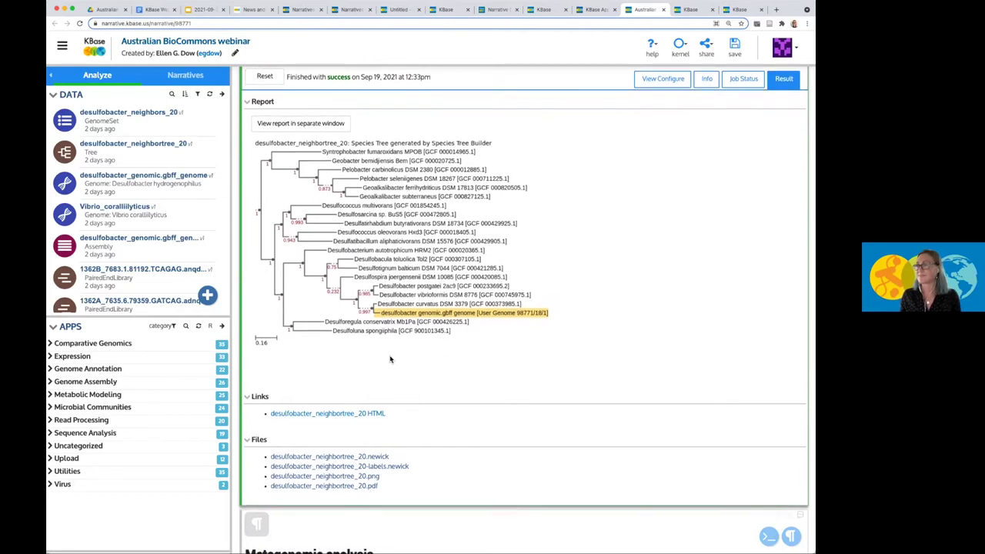
pyautogui.scroll(-5, 390, 358)
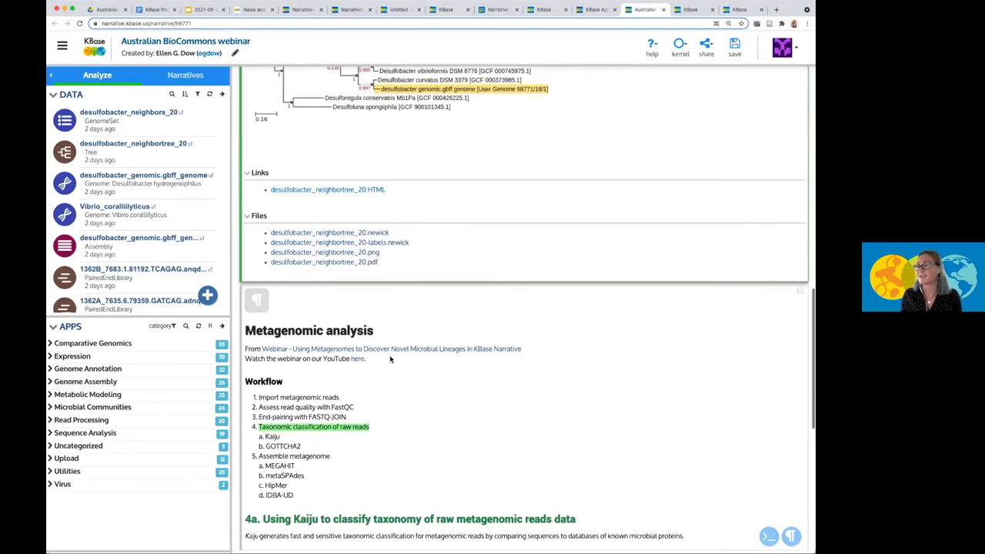
pyautogui.click(384, 323)
pyautogui.scroll(-3, 384, 323)
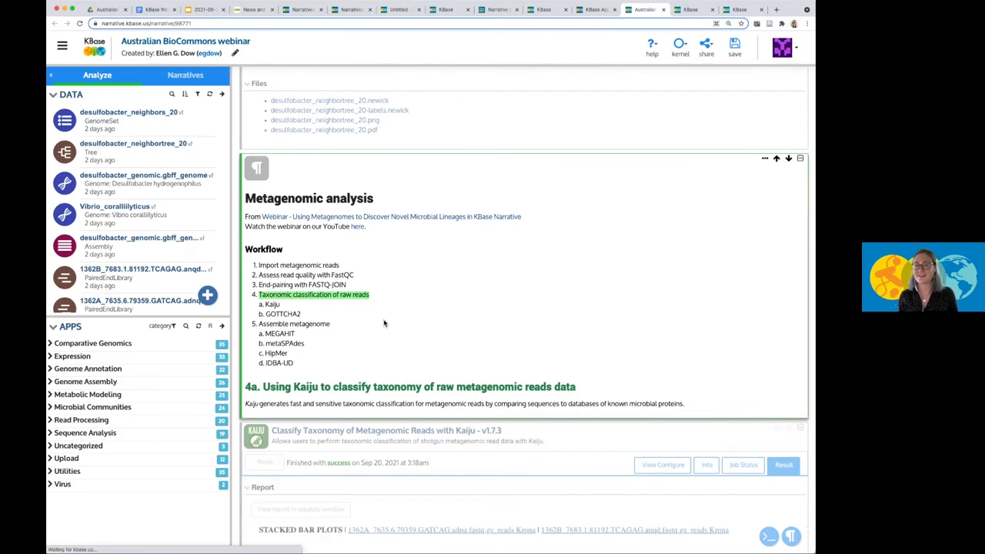
pyautogui.scroll(-2, 384, 323)
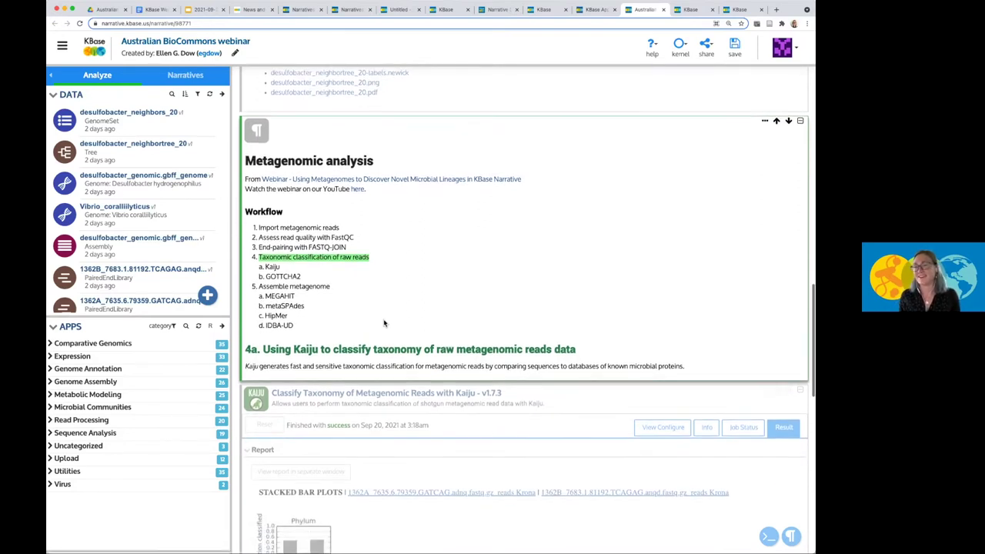
pyautogui.scroll(-1, 383, 323)
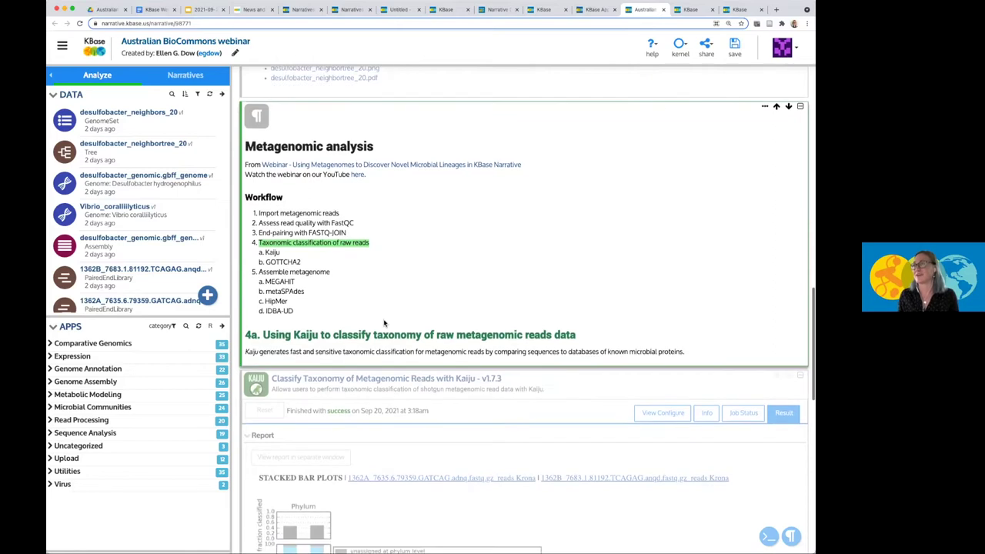
pyautogui.scroll(-1, 384, 323)
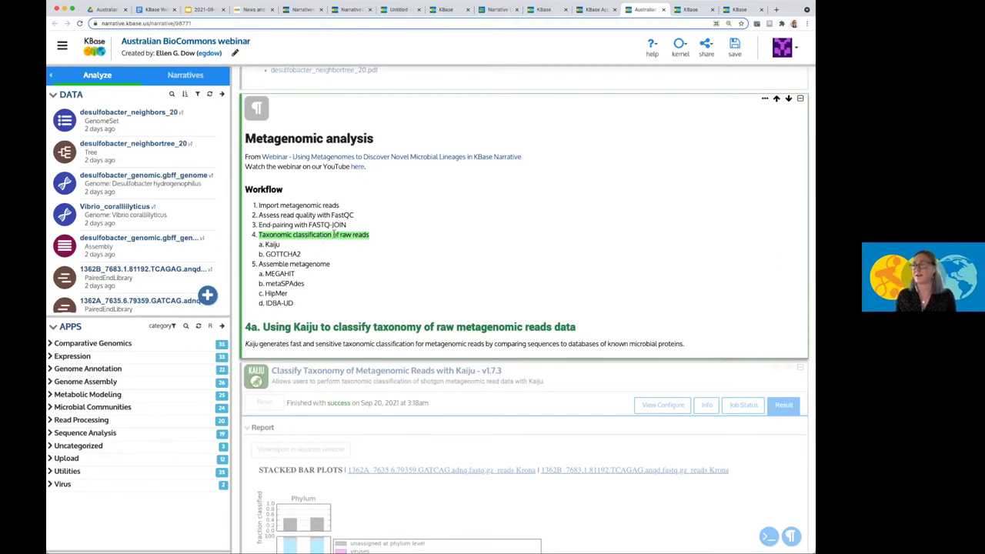
pyautogui.scroll(-2, 361, 307)
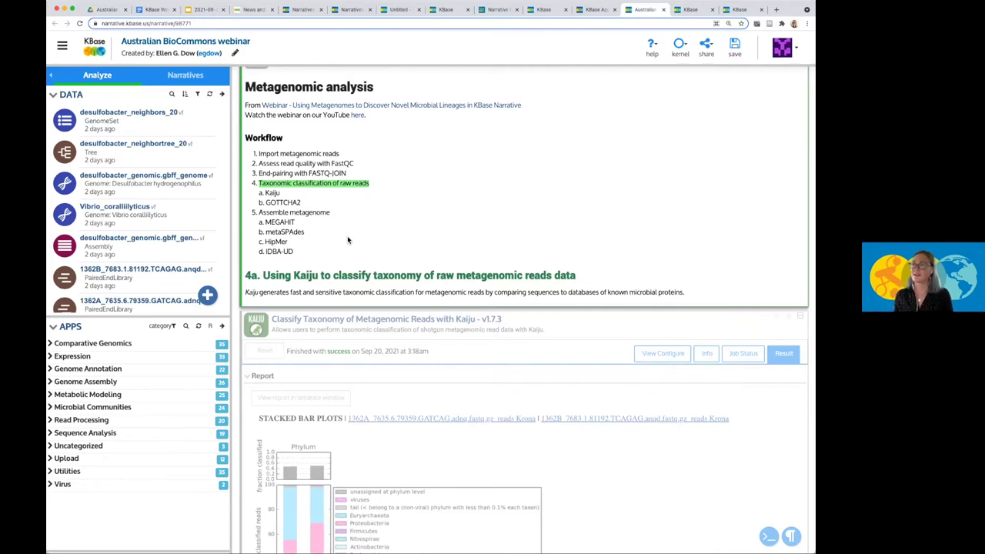
pyautogui.scroll(-1, 347, 236)
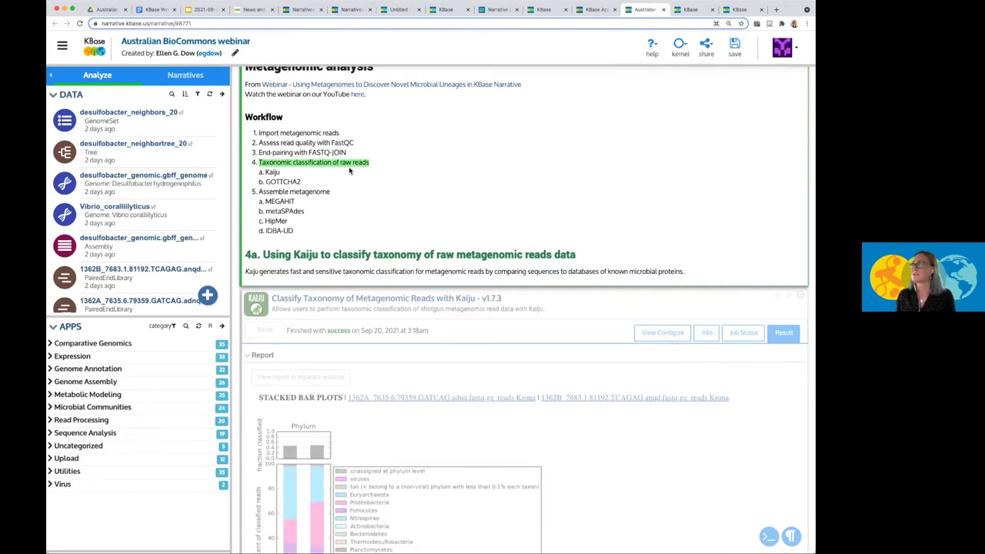
pyautogui.scroll(-1, 338, 200)
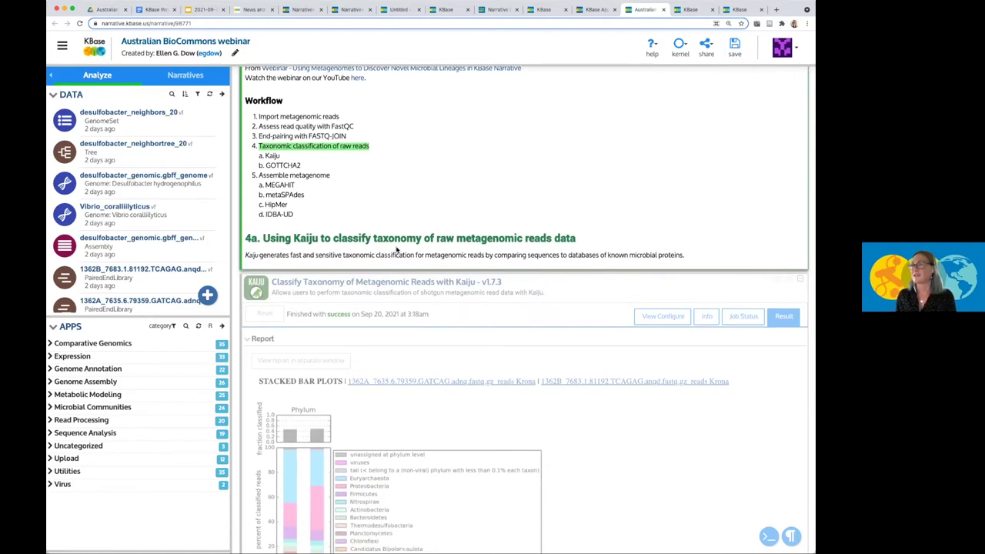
# Show the Kaiju cell's configuration: two read libraries, Taxonomic Level ALL, RefSeq Genomes (no Euks) database.
pyautogui.scroll(-1, 397, 249)
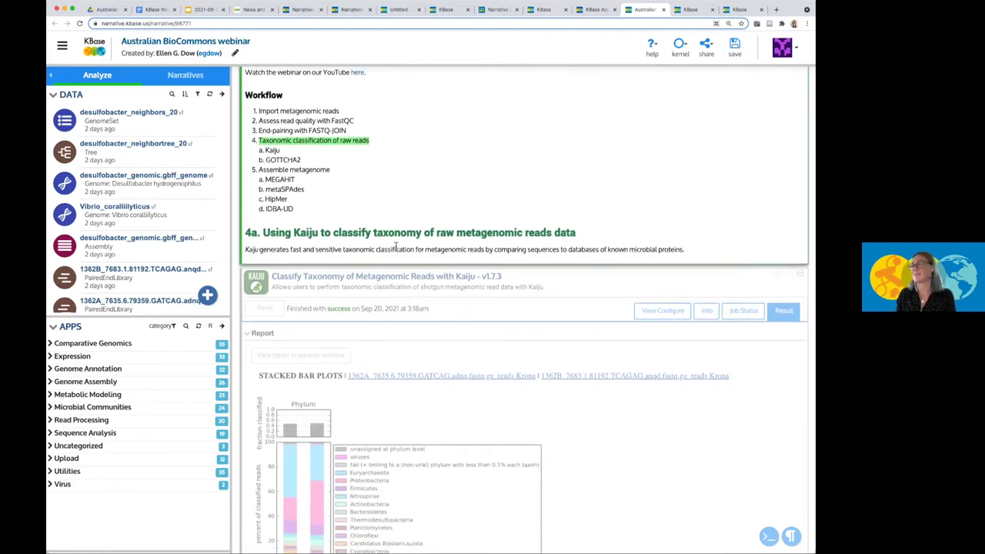
pyautogui.scroll(-2, 399, 277)
pyautogui.click(399, 304)
pyautogui.scroll(-1, 400, 304)
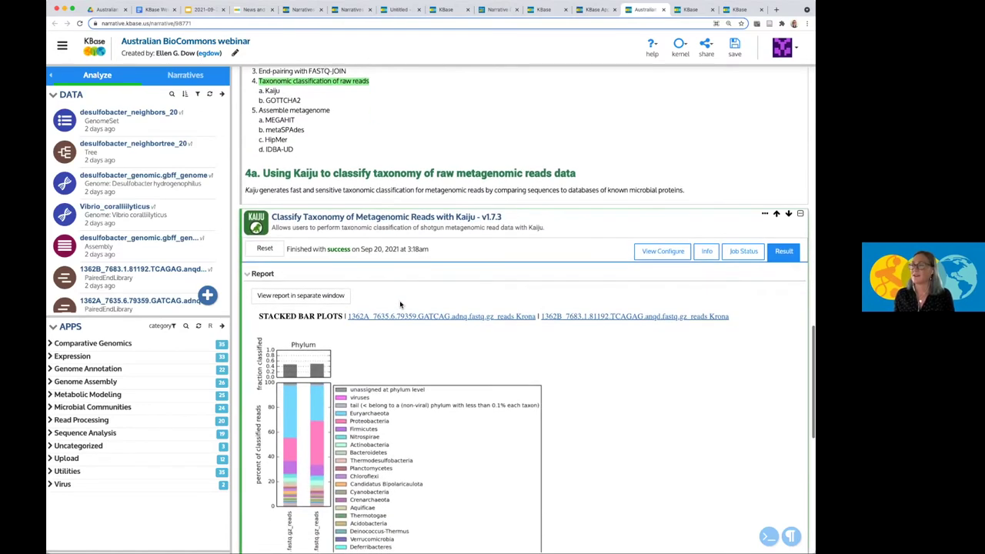
pyautogui.click(662, 251)
pyautogui.scroll(-1, 563, 300)
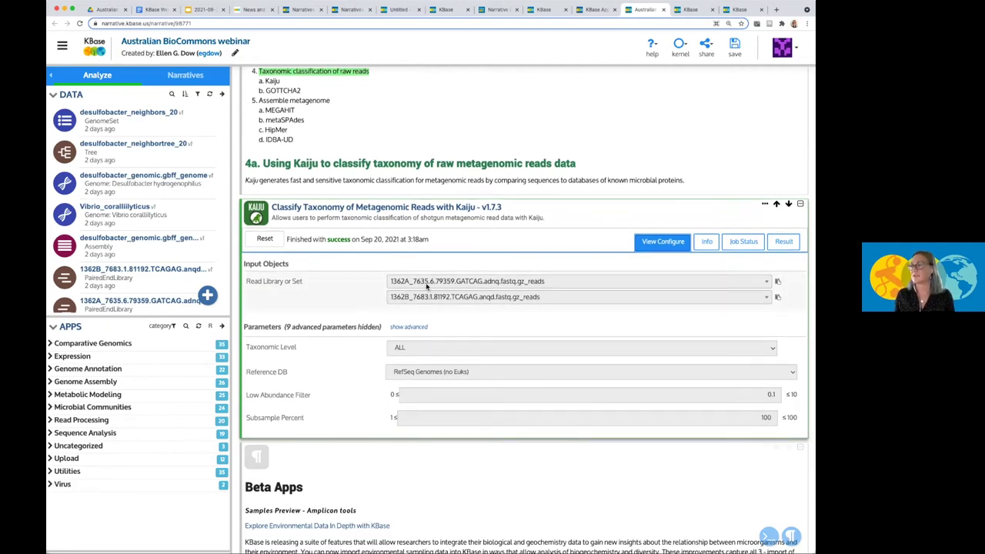
pyautogui.click(421, 347)
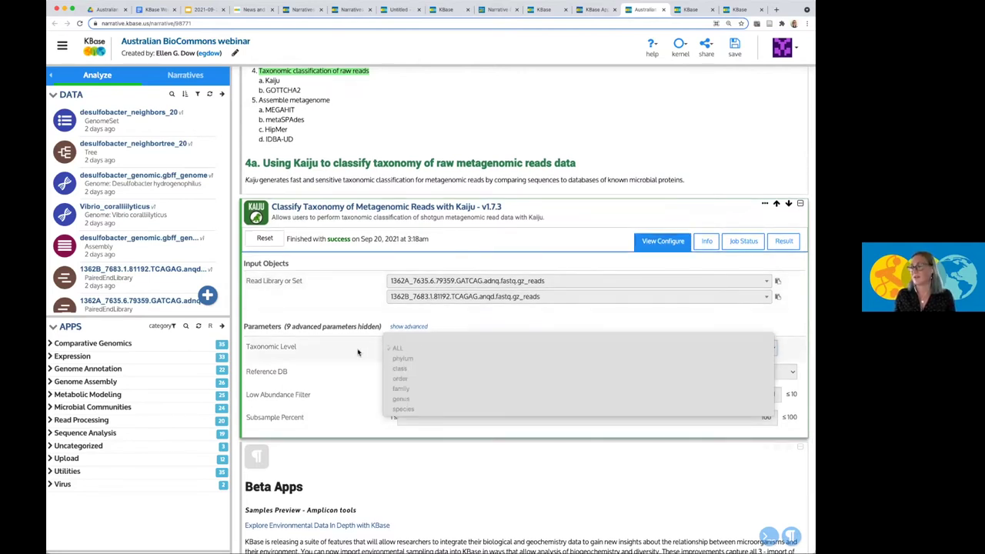
pyautogui.click(420, 348)
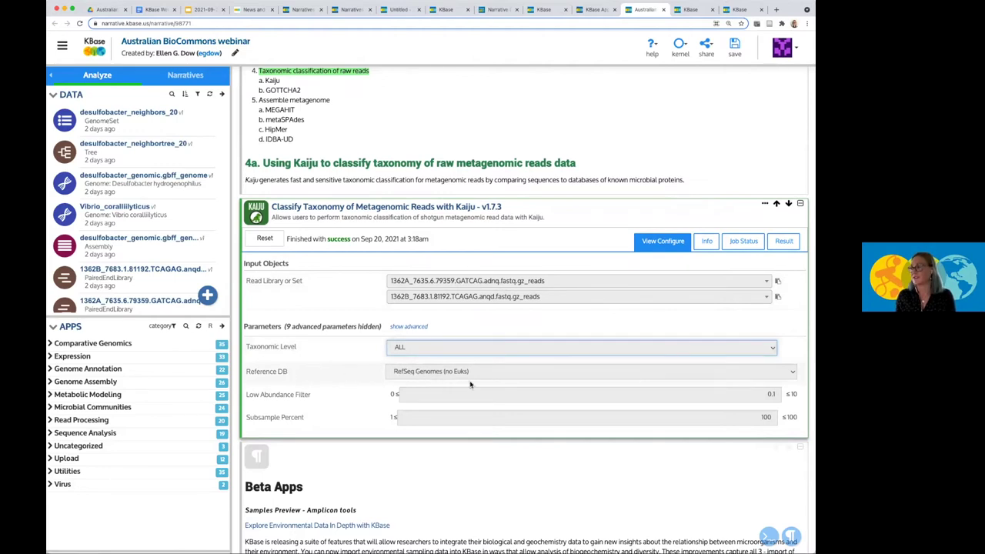
# Check the Kaiju app description and job queue/run times, then return to its Phylum bar-plot report.
pyautogui.click(701, 241)
pyautogui.scroll(-2, 622, 323)
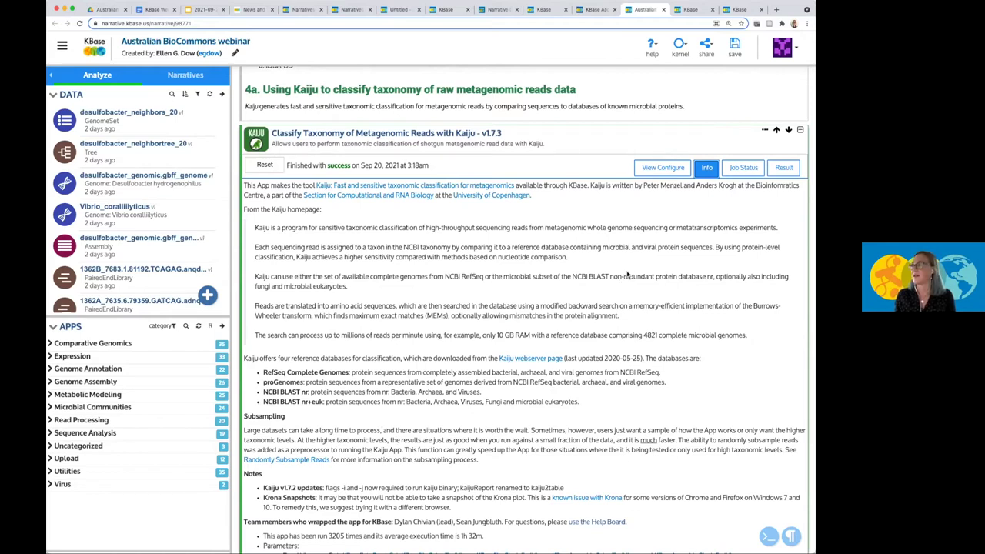
pyautogui.click(743, 167)
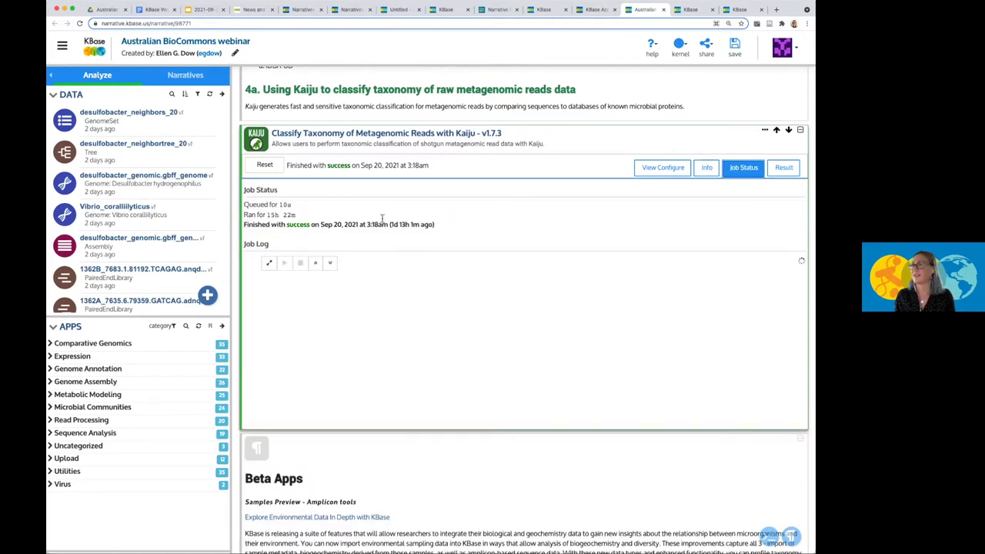
pyautogui.click(780, 168)
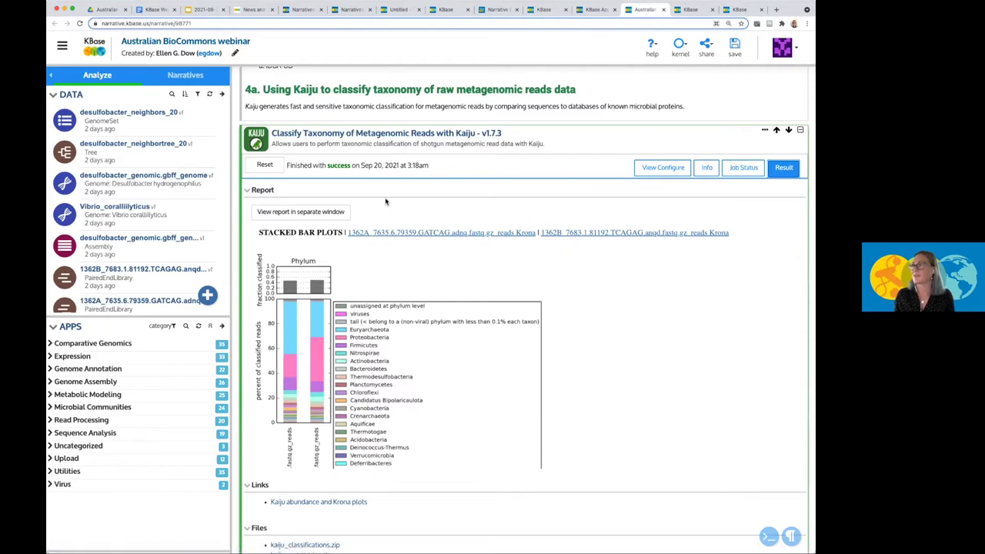
# Scroll through the Kaiju report's stacked bar plots of classified reads.
pyautogui.scroll(-2, 368, 221)
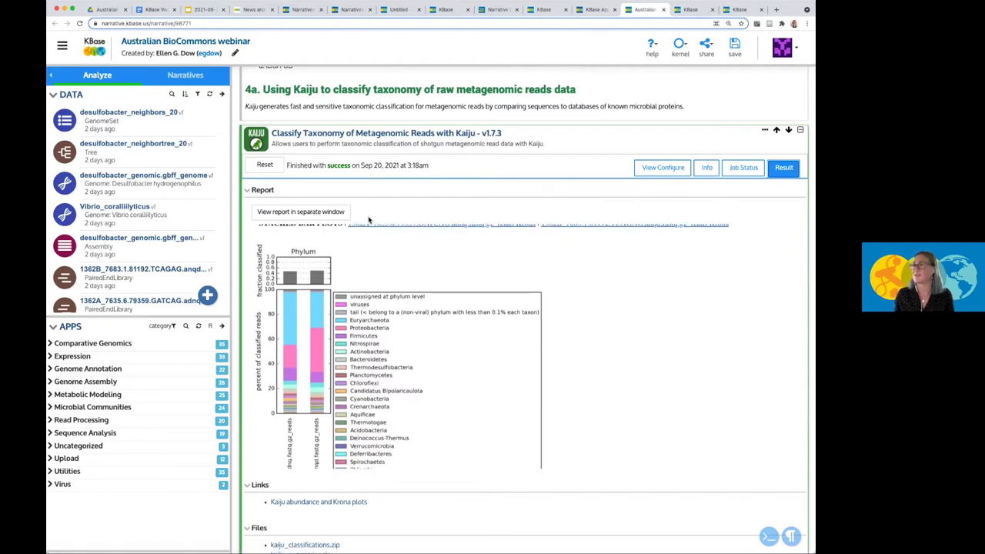
pyautogui.scroll(1, 364, 253)
pyautogui.scroll(-2, 364, 253)
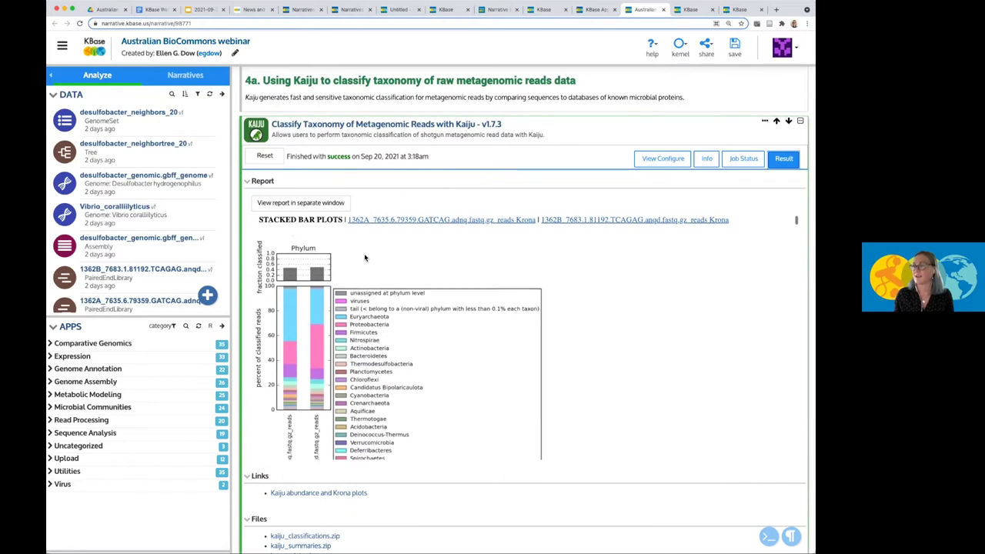
pyautogui.scroll(-3, 364, 253)
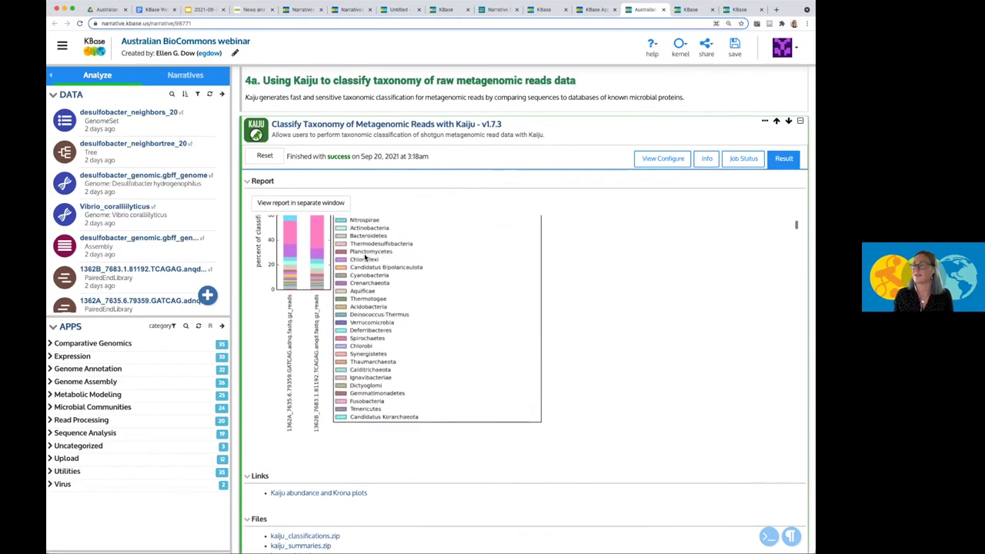
pyautogui.scroll(5, 364, 253)
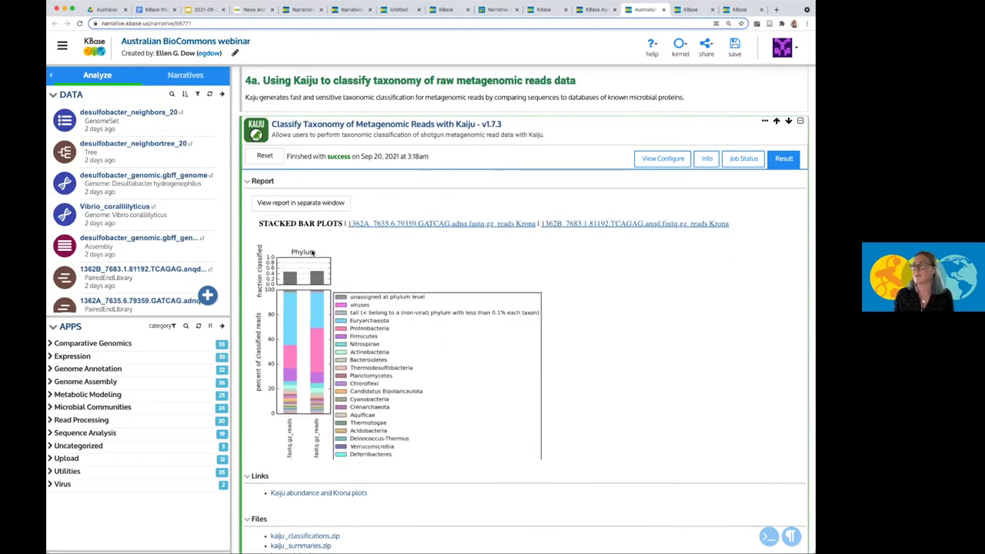
pyautogui.scroll(-10, 316, 264)
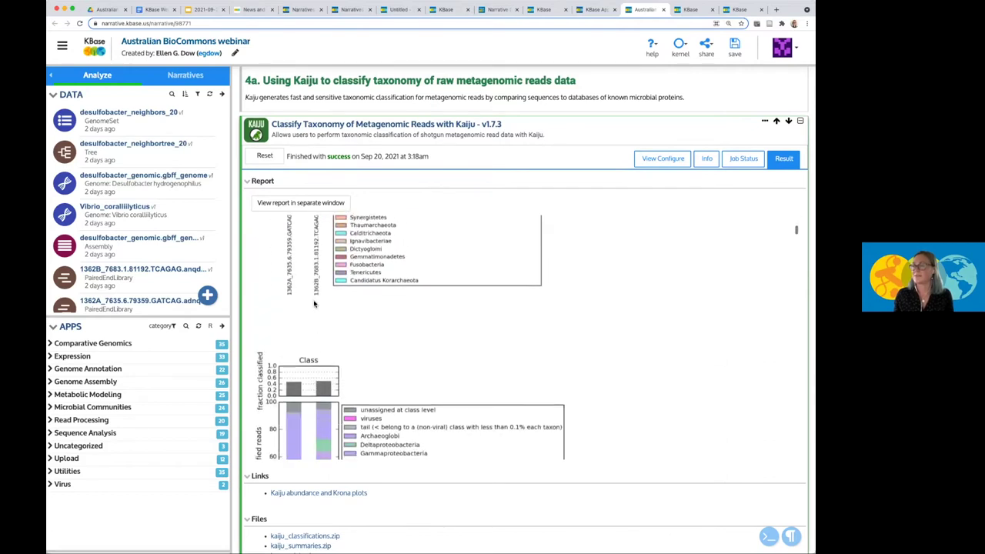
pyautogui.scroll(-10, 315, 410)
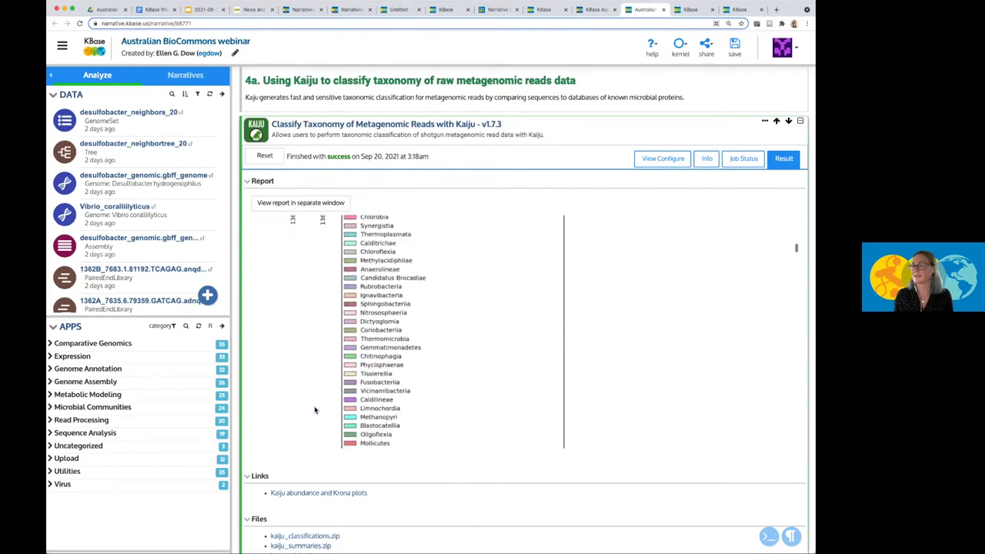
pyautogui.scroll(-10, 310, 403)
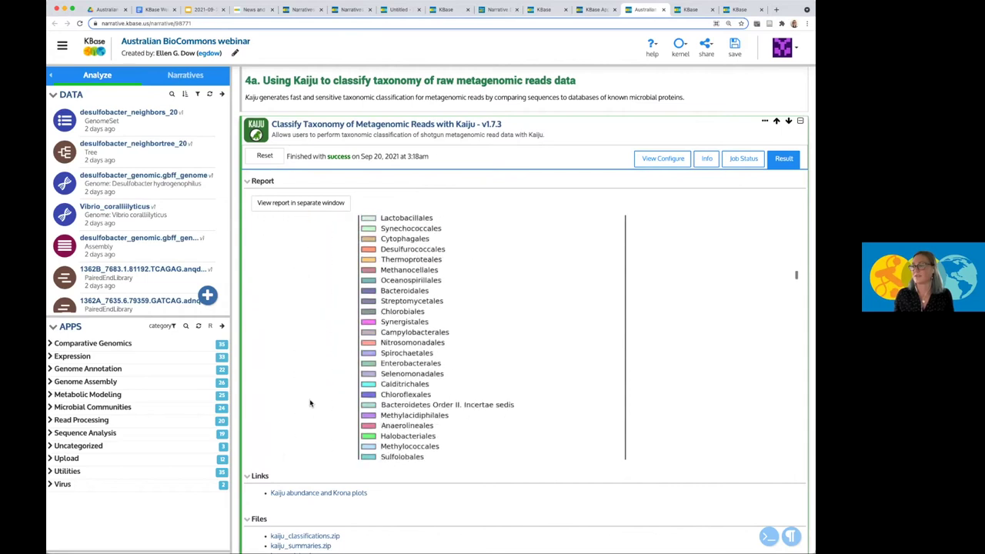
pyautogui.scroll(-1, 310, 401)
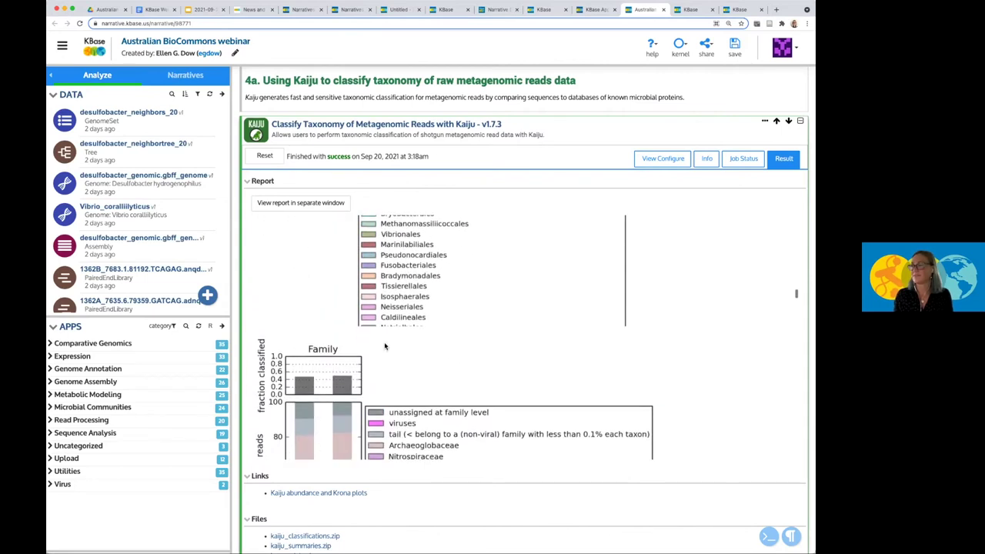
# Open the Kaiju bar-plot report in a separate window, then return to the webinar narrative.
pyautogui.click(301, 208)
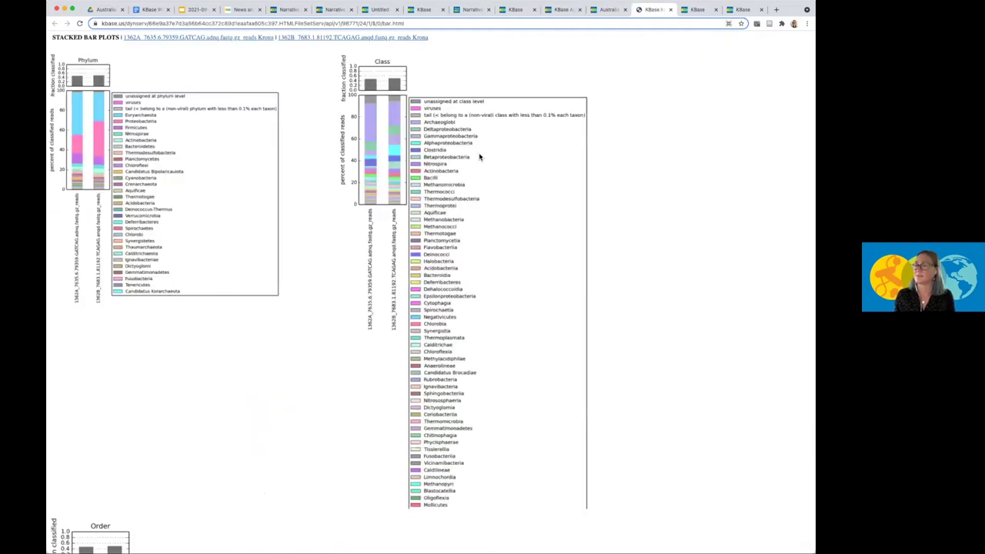
pyautogui.scroll(-10, 424, 357)
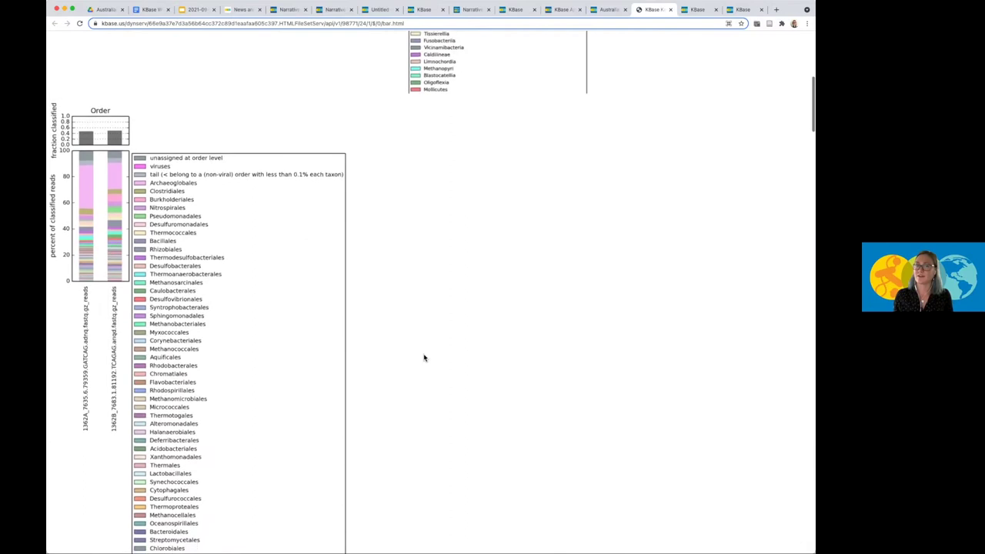
pyautogui.scroll(-8, 424, 357)
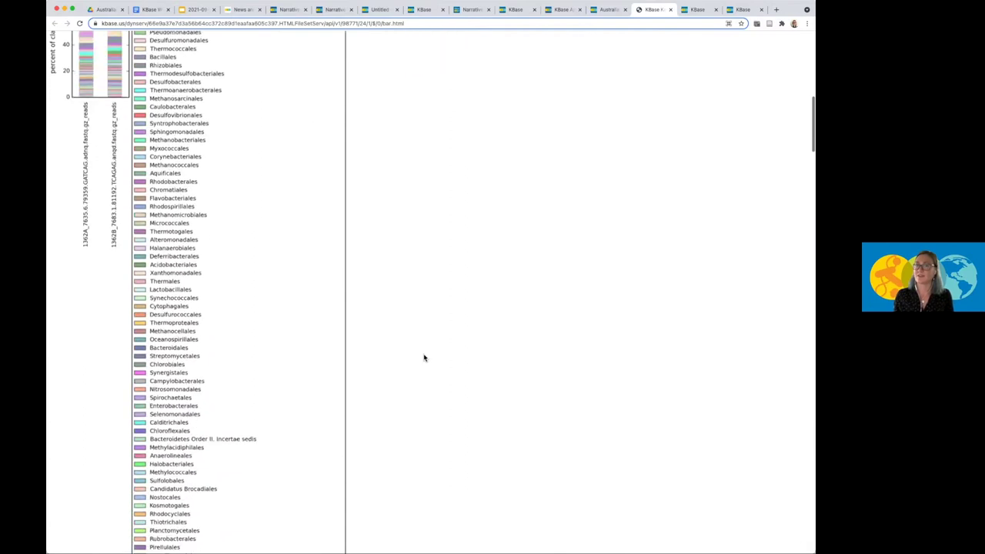
pyautogui.click(606, 10)
pyautogui.scroll(-2, 441, 305)
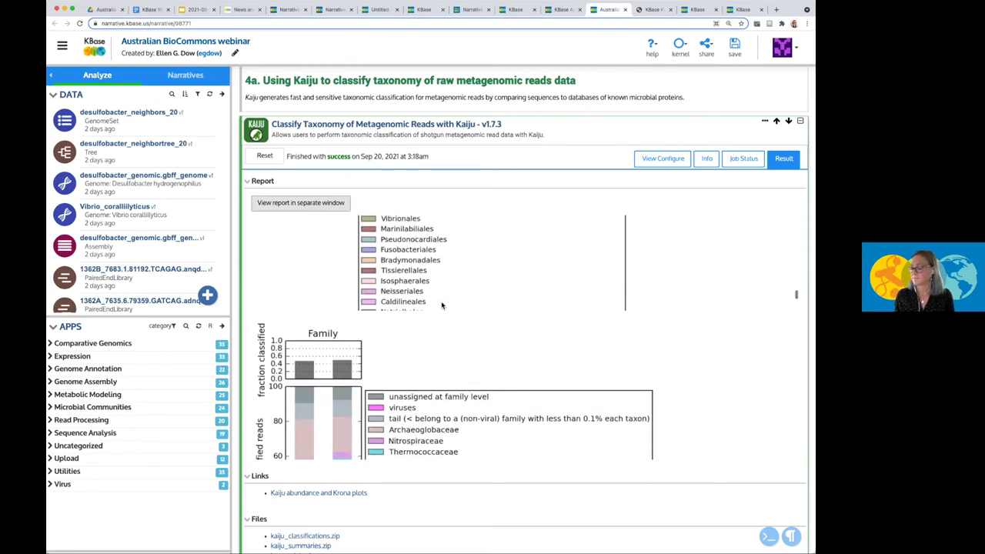
pyautogui.scroll(-2, 442, 306)
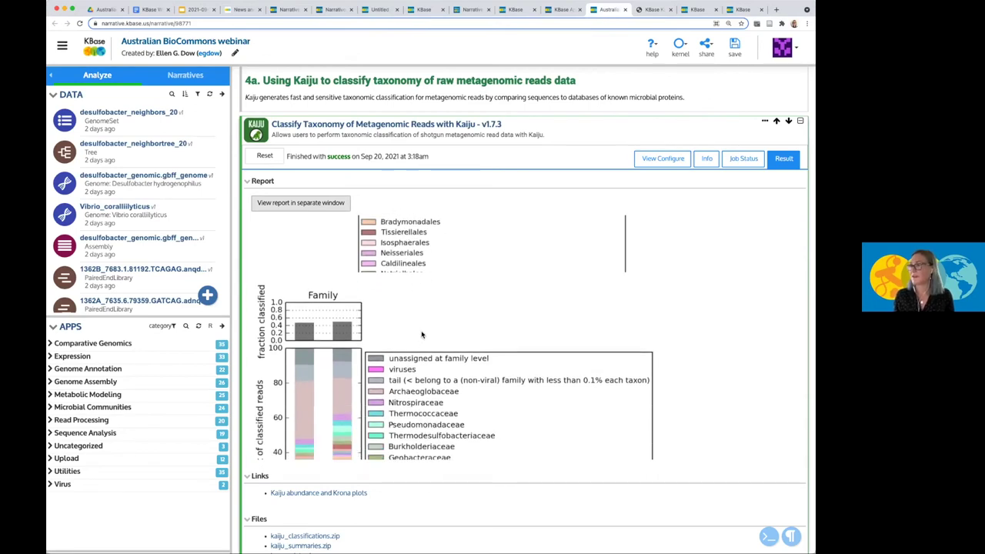
pyautogui.scroll(4, 440, 100)
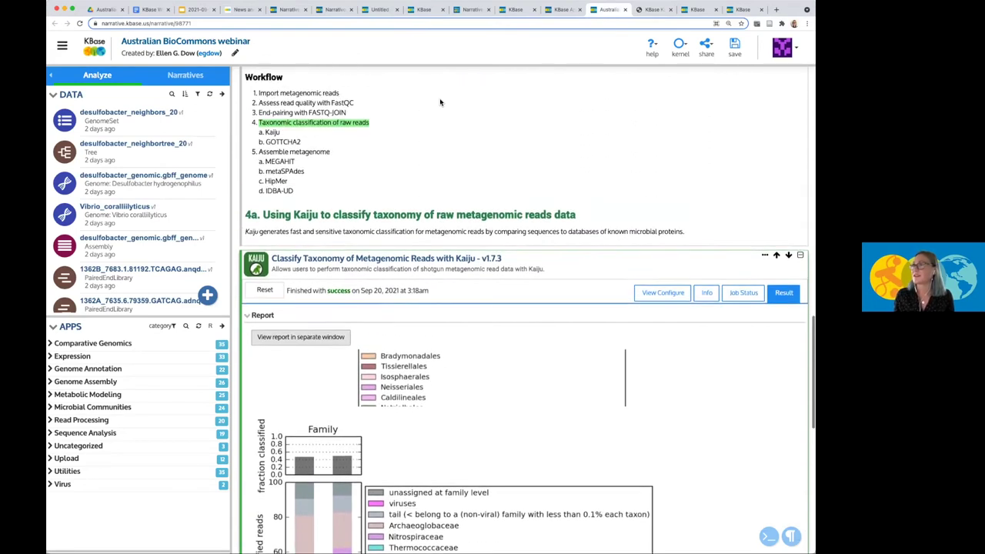
pyautogui.scroll(2, 439, 97)
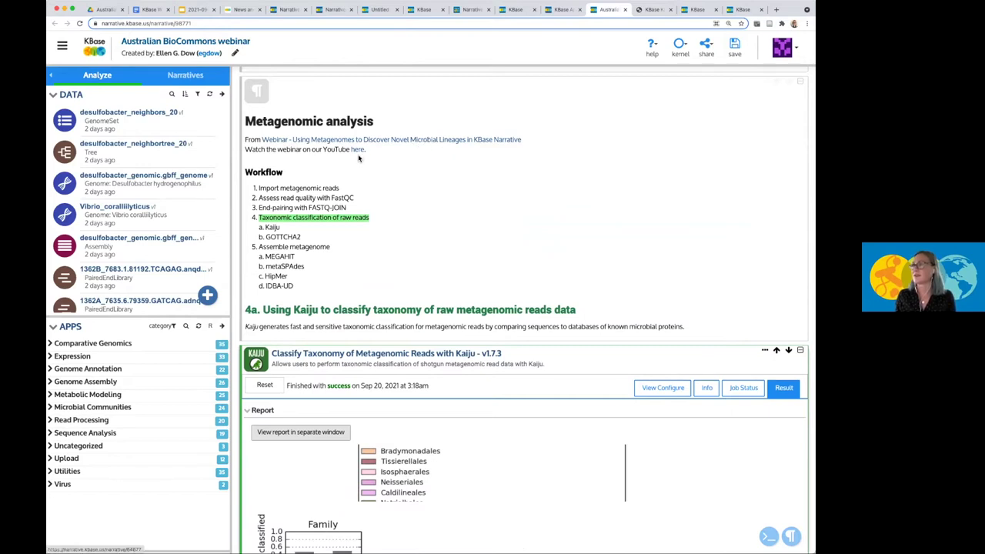
pyautogui.scroll(-1, 357, 158)
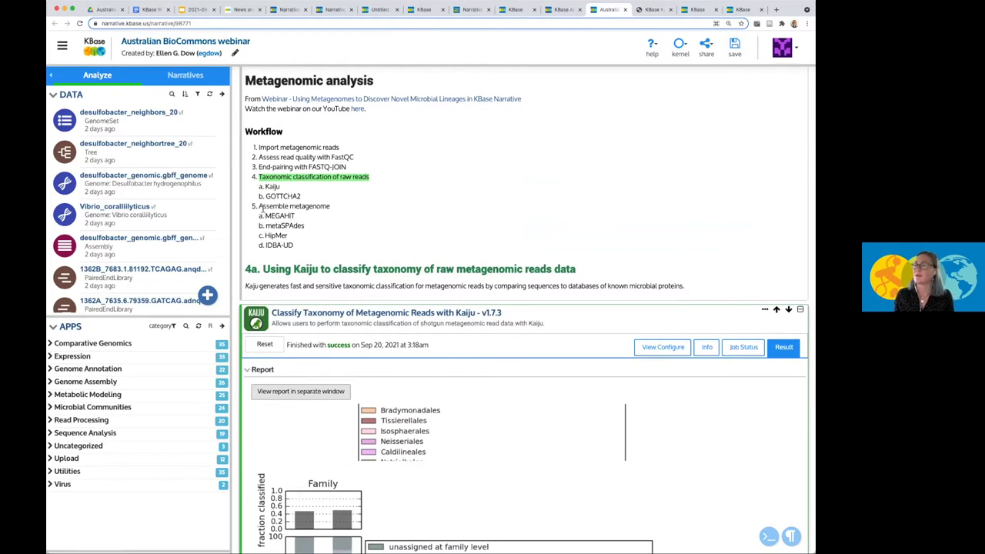
pyautogui.scroll(-1, 319, 210)
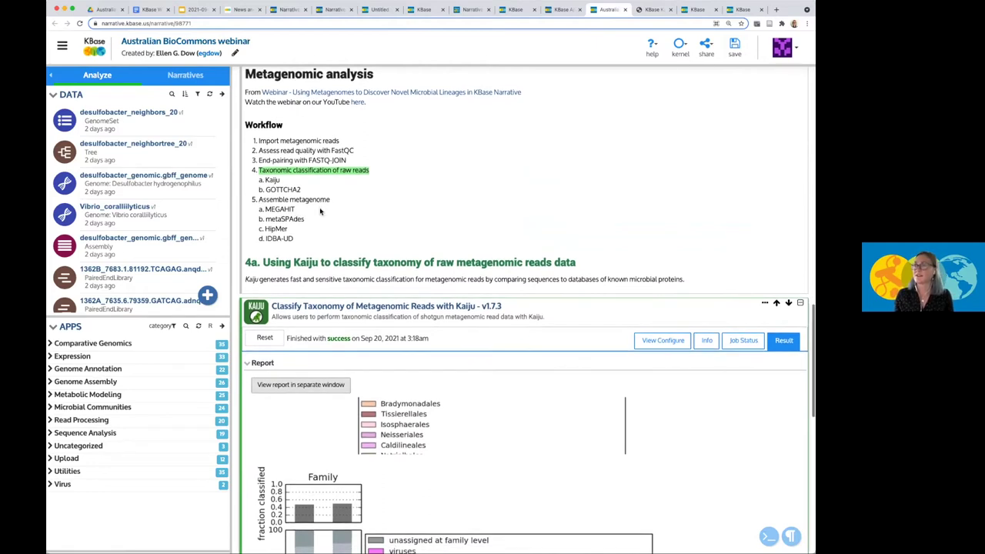
pyautogui.scroll(-1, 294, 212)
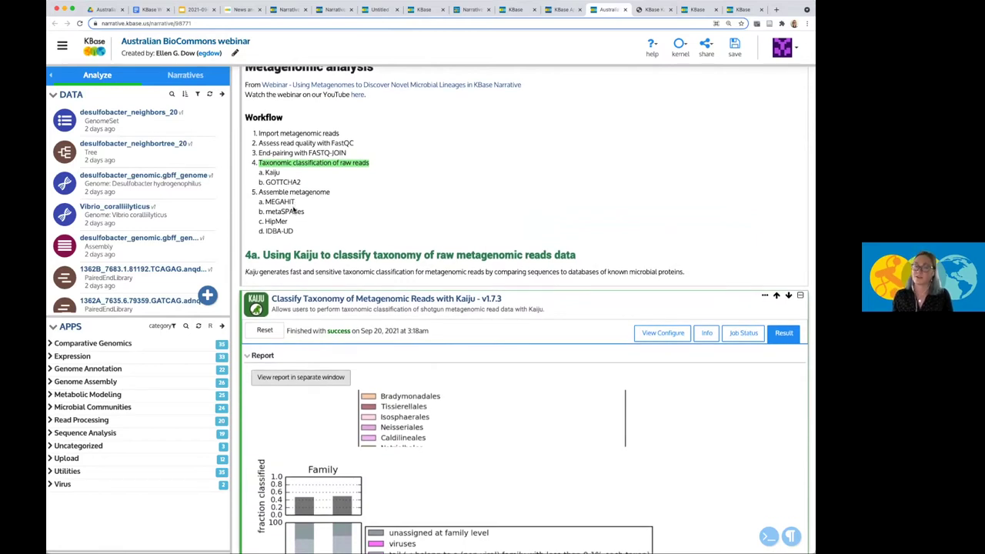
pyautogui.scroll(-1, 301, 209)
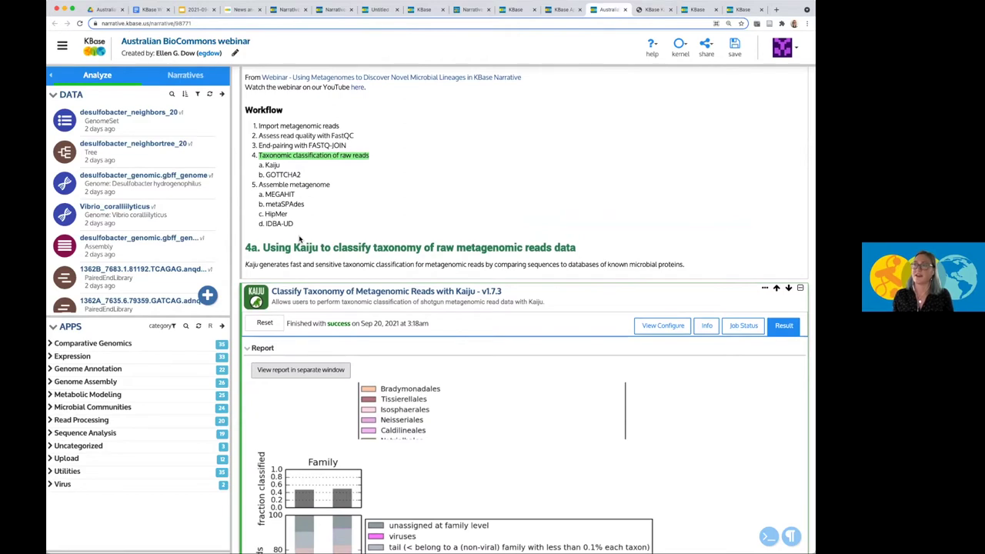
pyautogui.scroll(-5, 301, 239)
pyautogui.scroll(-10, 301, 239)
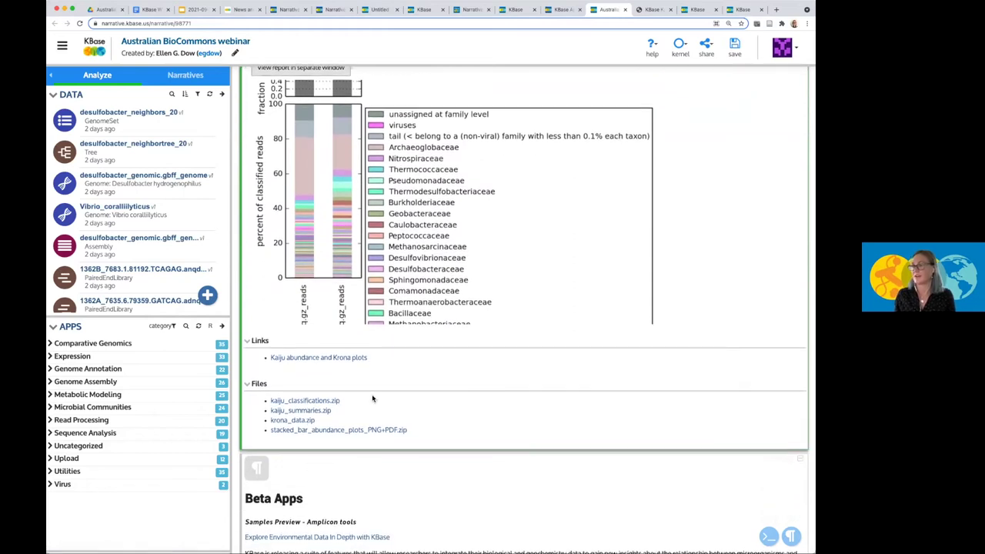
pyautogui.scroll(3, 371, 394)
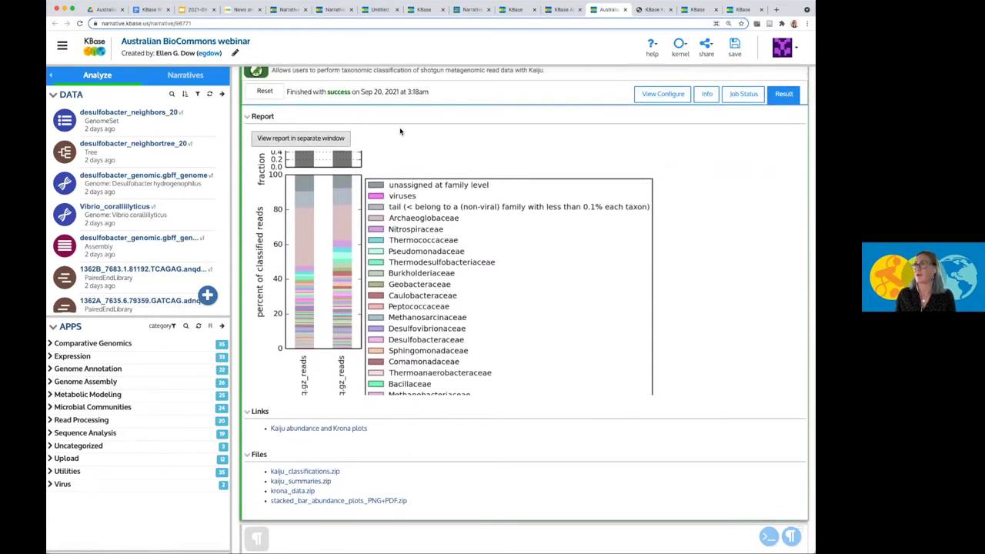
# Cycle through the Untitled narrative, Account Manager and public App Catalog tabs, ending on the narrative App Catalog.
pyautogui.click(377, 9)
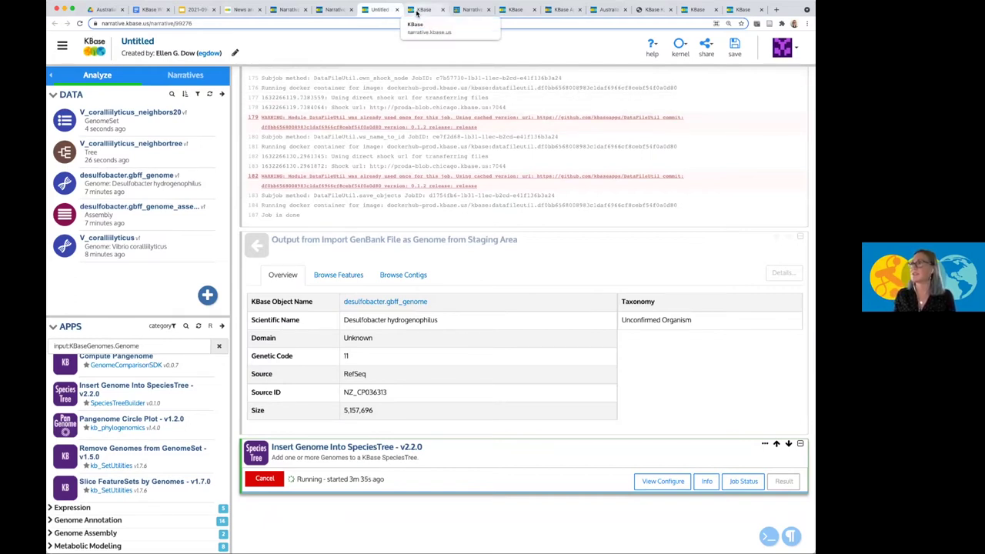
pyautogui.click(423, 10)
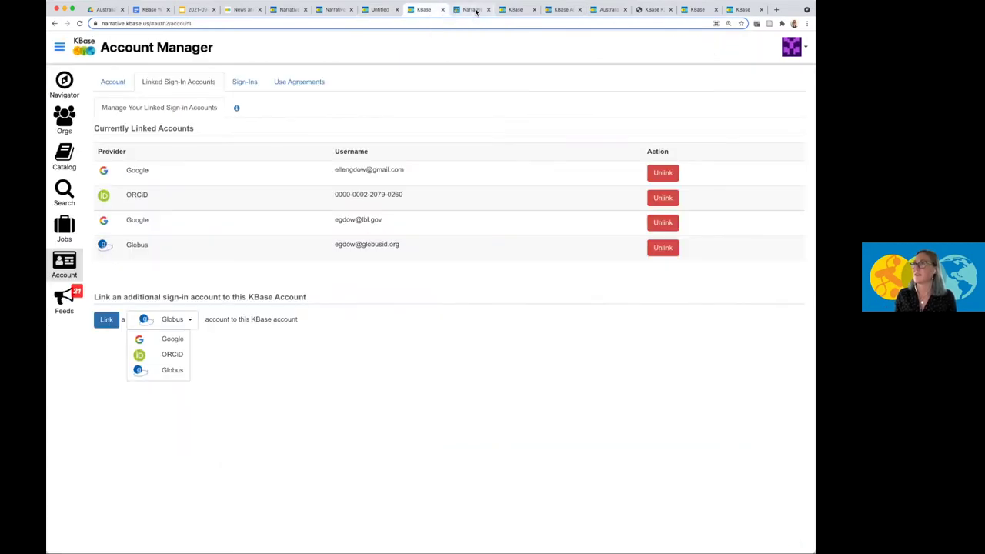
pyautogui.click(569, 10)
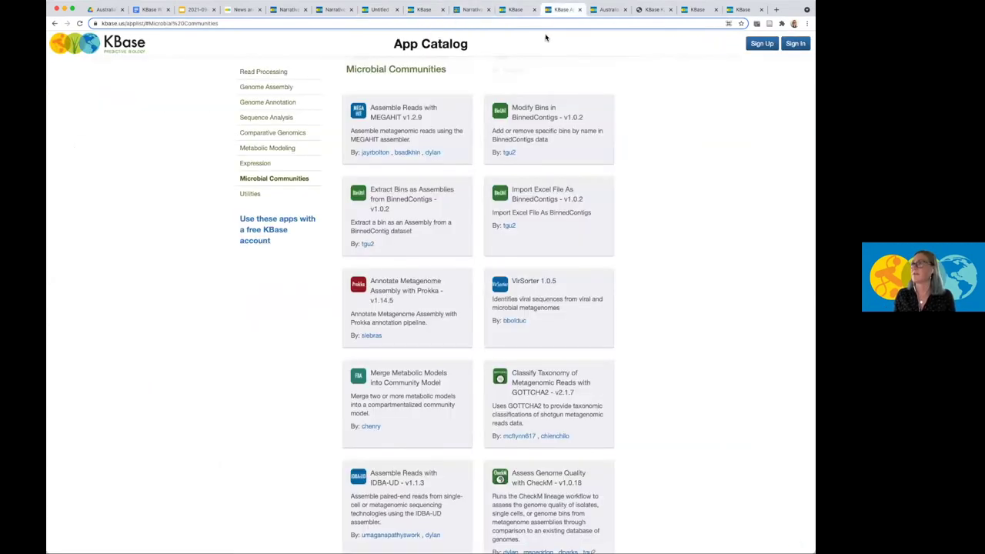
pyautogui.click(515, 9)
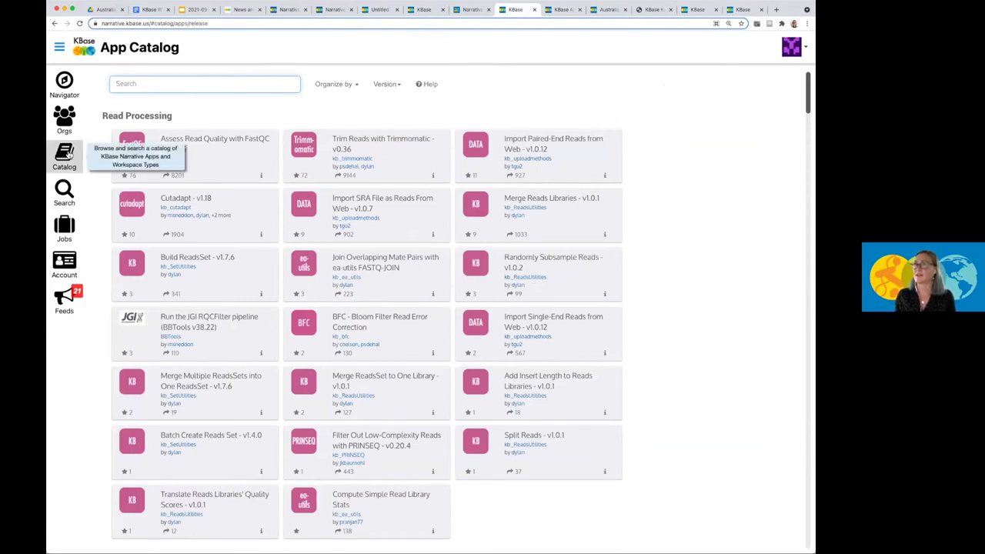
# List Beta app versions in the App Catalog, inspect the R/D badges, then return to the Untitled narrative.
pyautogui.click(390, 85)
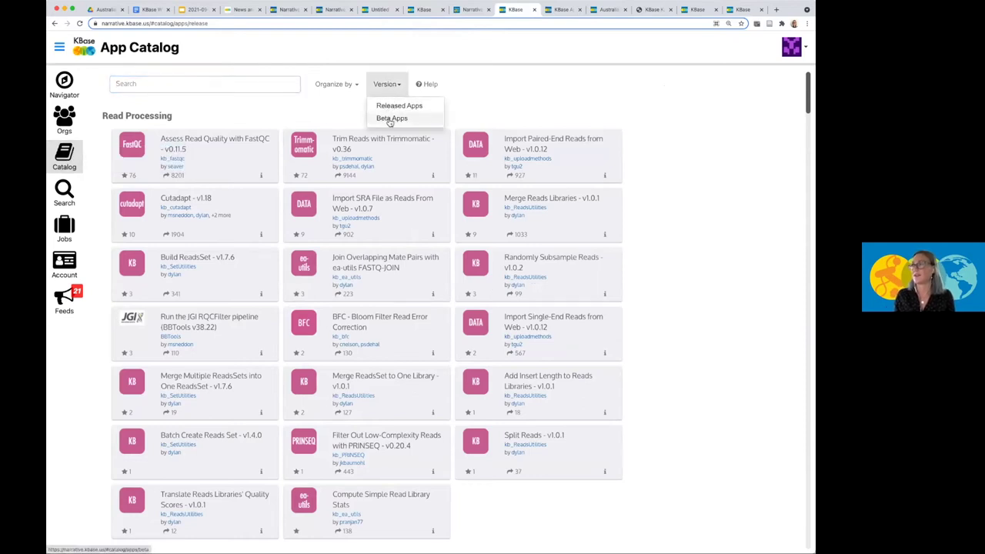
pyautogui.click(390, 120)
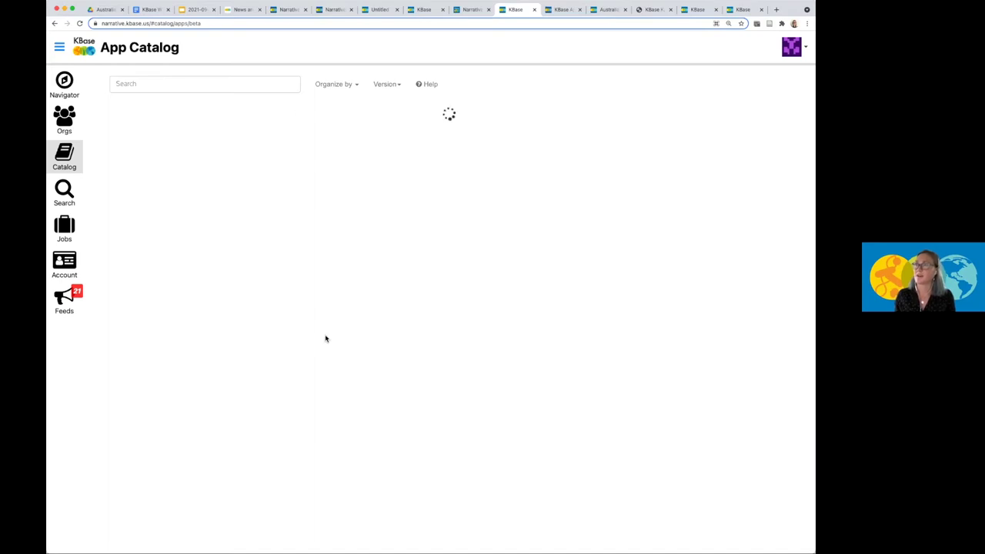
pyautogui.scroll(-1, 325, 338)
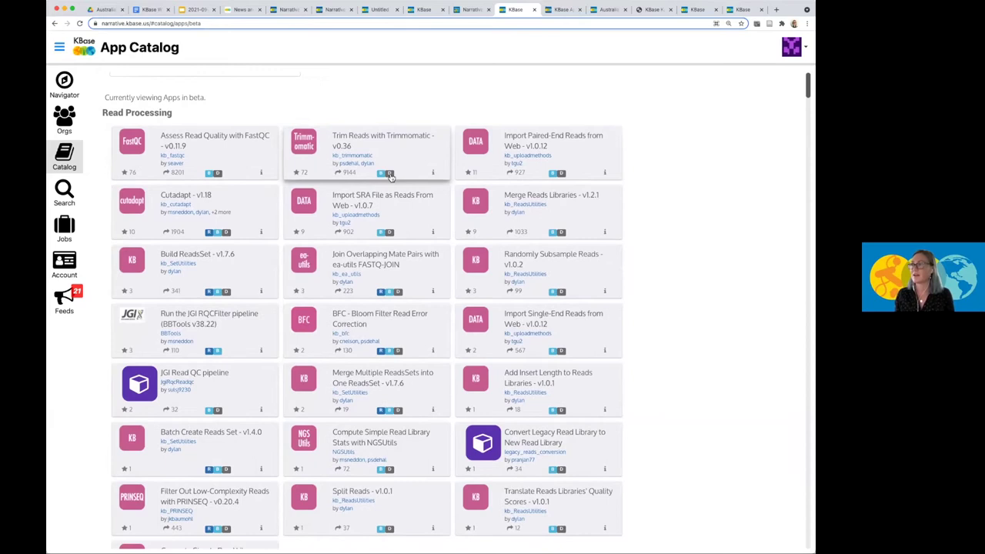
pyautogui.moveTo(388, 176)
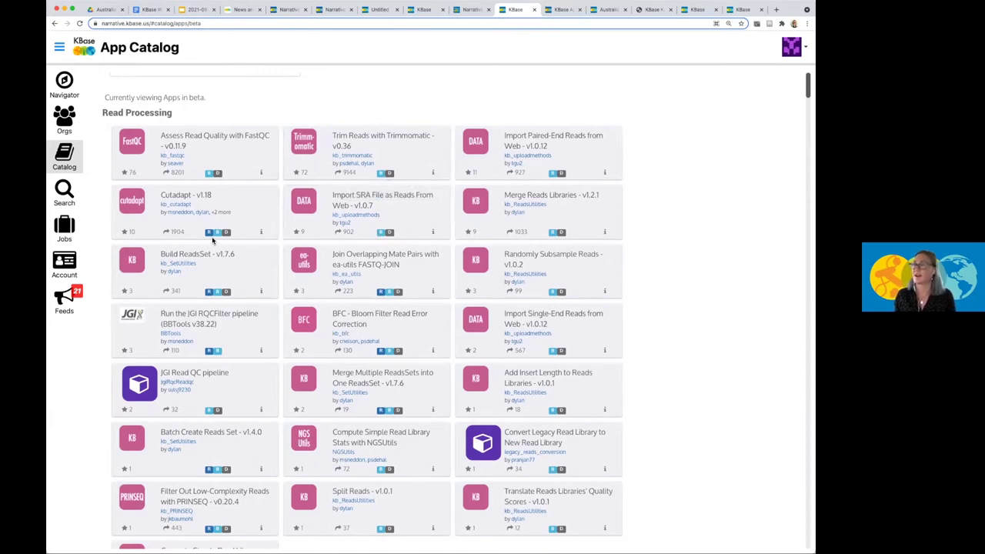
pyautogui.moveTo(210, 233)
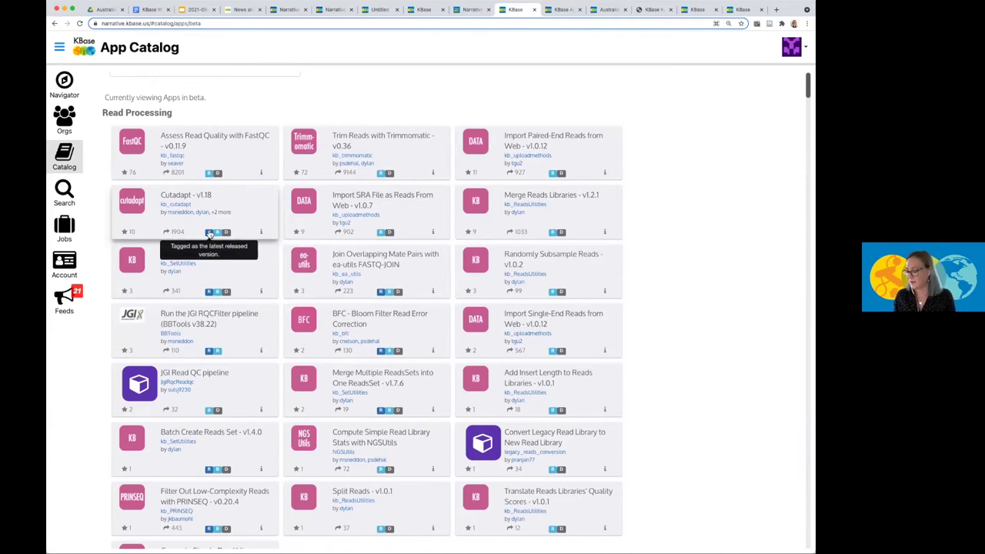
pyautogui.scroll(-1, 209, 230)
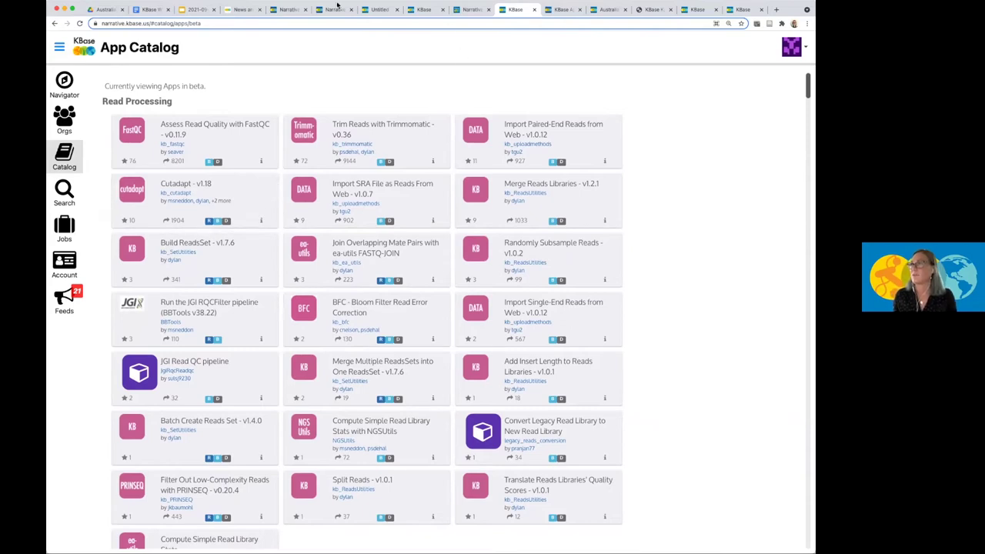
pyautogui.click(372, 10)
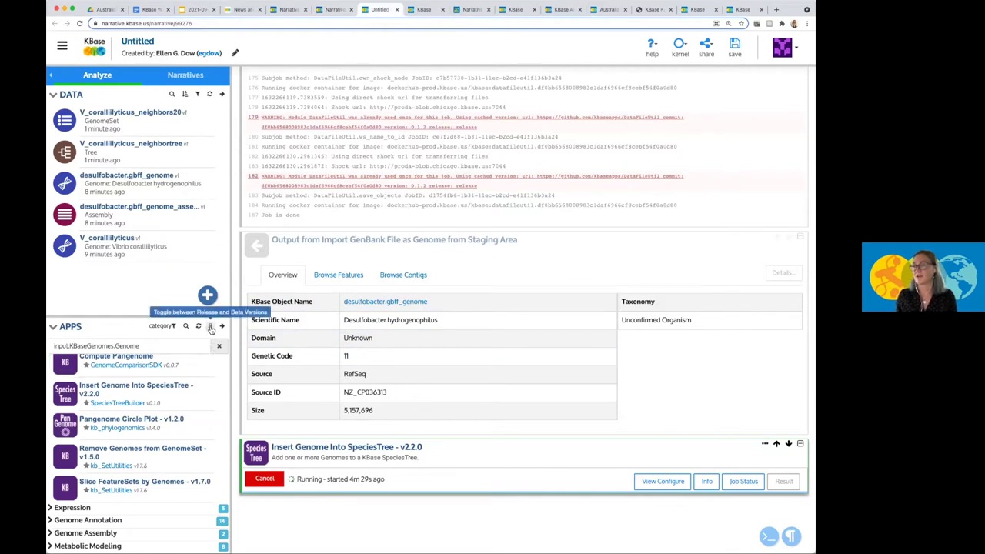
# Switch the Apps panel to beta mode, search apps for 'Sampl', and expand the Upload category.
pyautogui.click(210, 327)
pyautogui.click(581, 166)
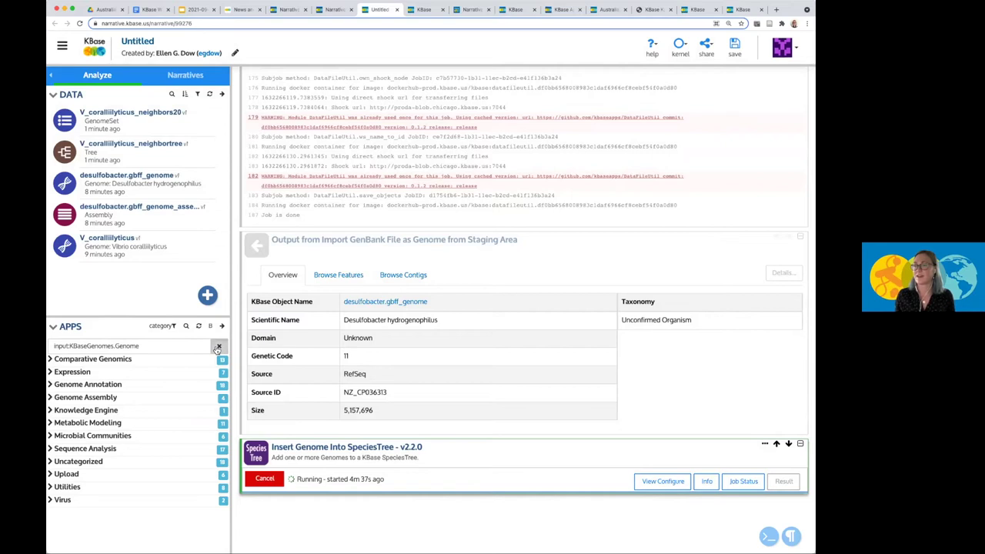
pyautogui.click(217, 348)
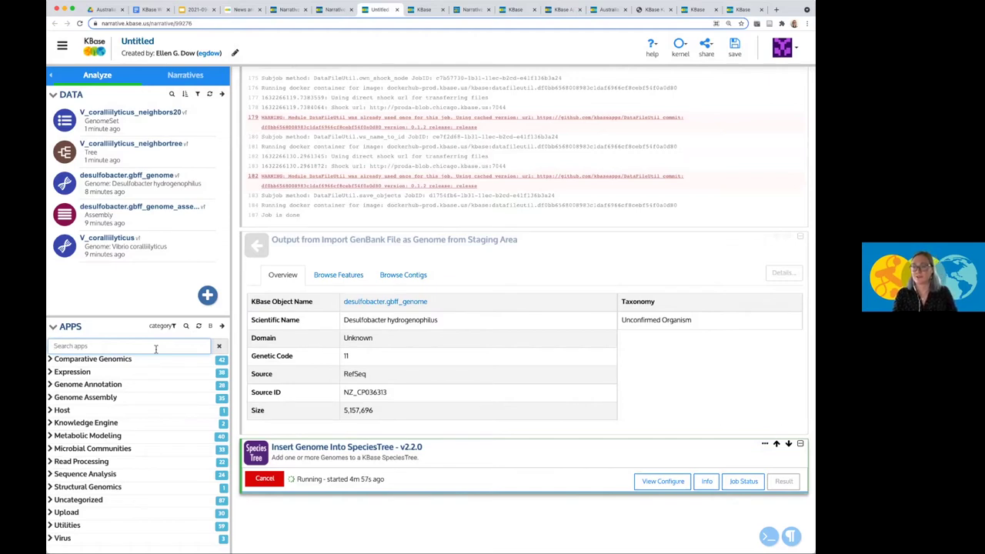
pyautogui.write('Samples')
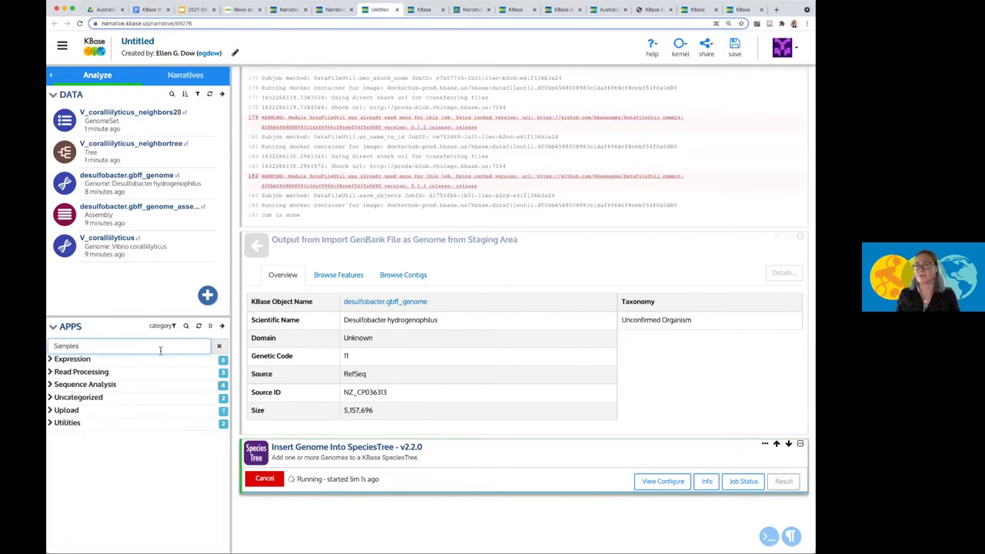
pyautogui.click(52, 412)
pyautogui.scroll(-1, 131, 440)
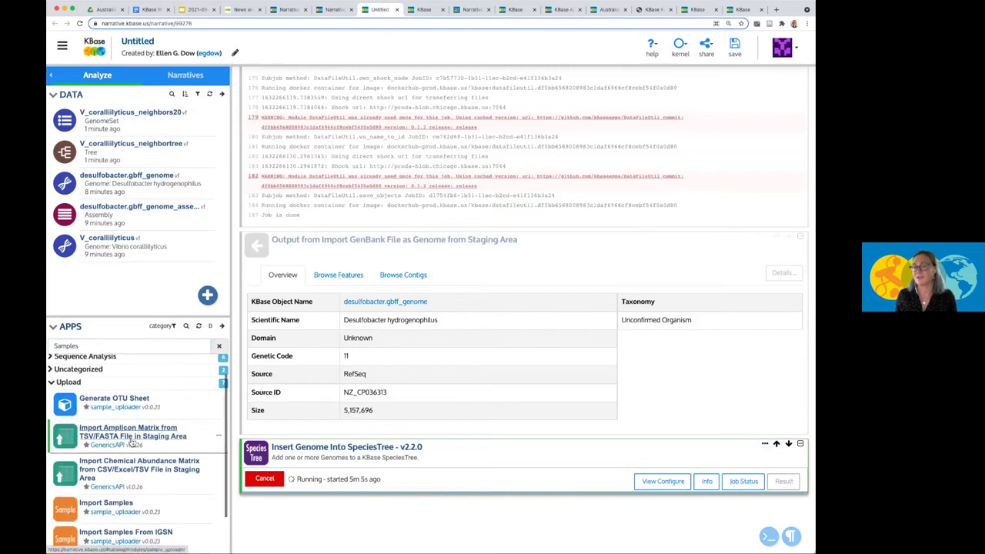
pyautogui.scroll(-1, 167, 439)
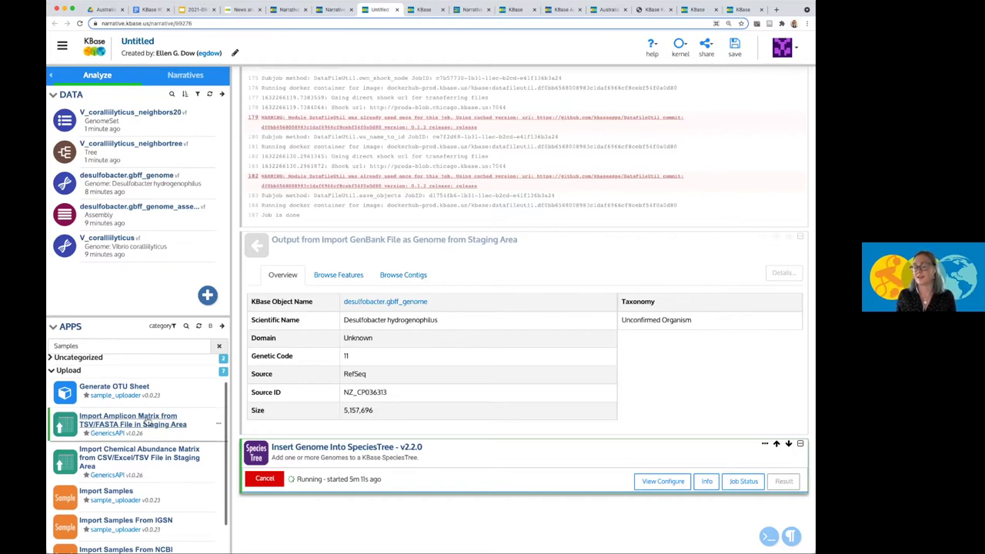
# Add the Import Amplicon Matrix from TSV/FASTA File app to the narrative.
pyautogui.click(99, 422)
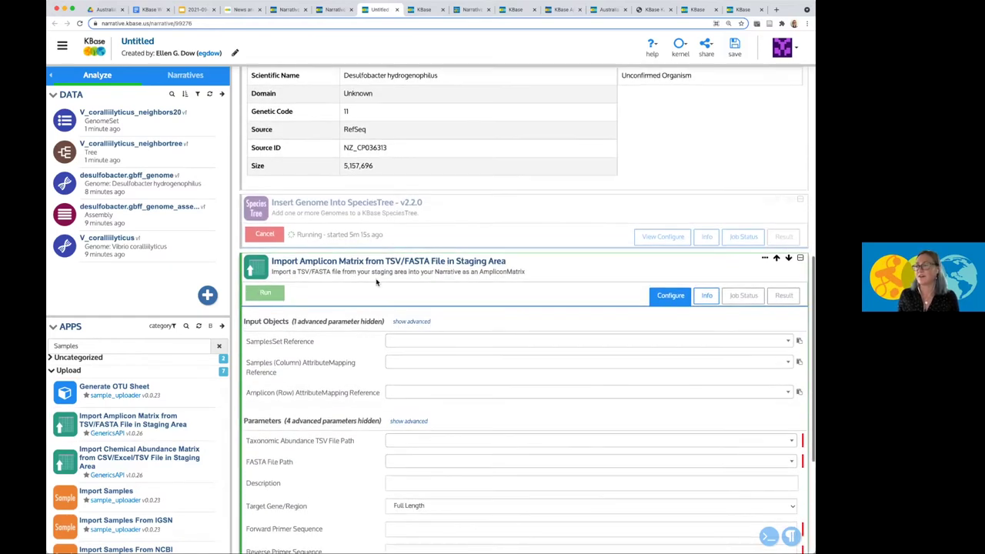
pyautogui.scroll(-2, 435, 323)
pyautogui.scroll(-2, 435, 323)
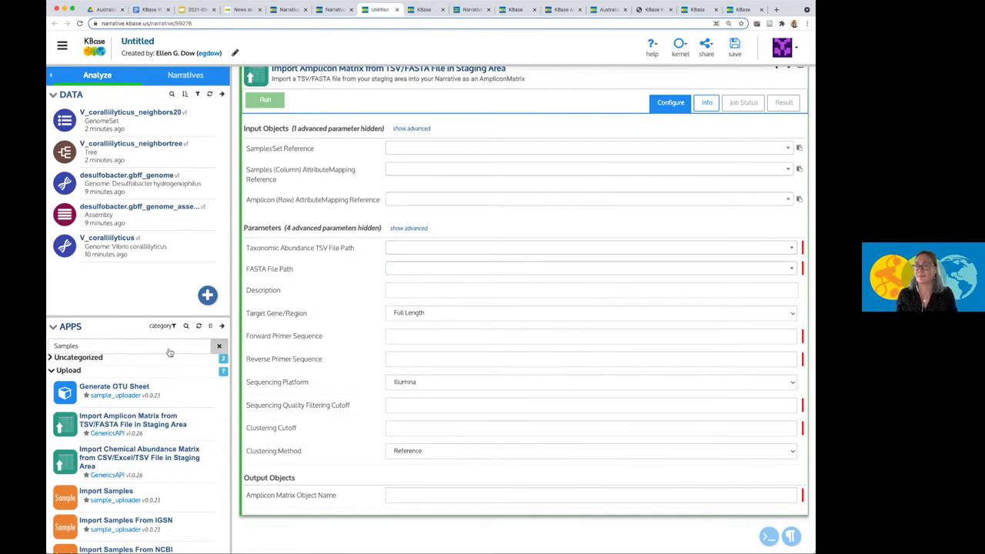
# Search apps for 'Amplicon' and expand the Utilities and Uncategorized results.
pyautogui.click(218, 346)
pyautogui.click(165, 346)
pyautogui.write('Amplicon')
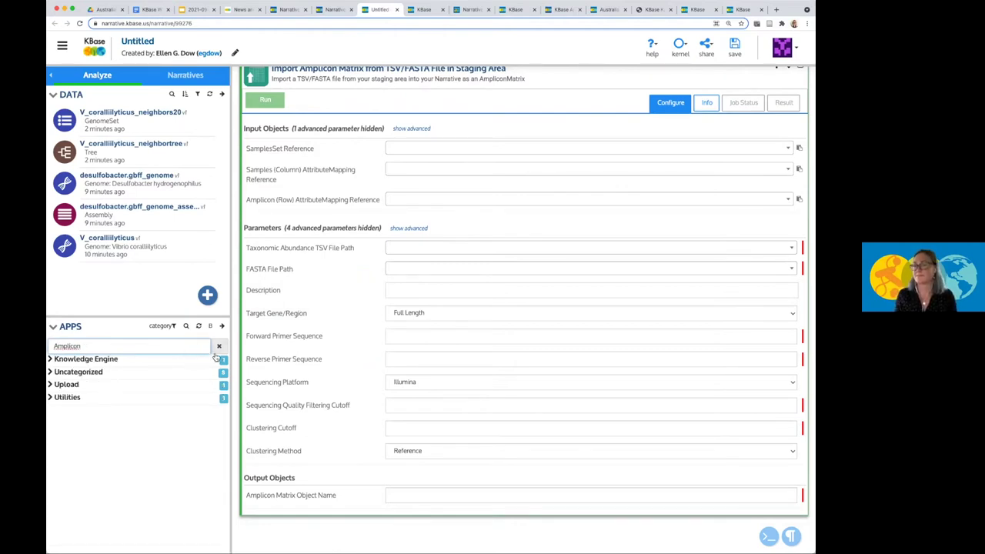
pyautogui.click(52, 396)
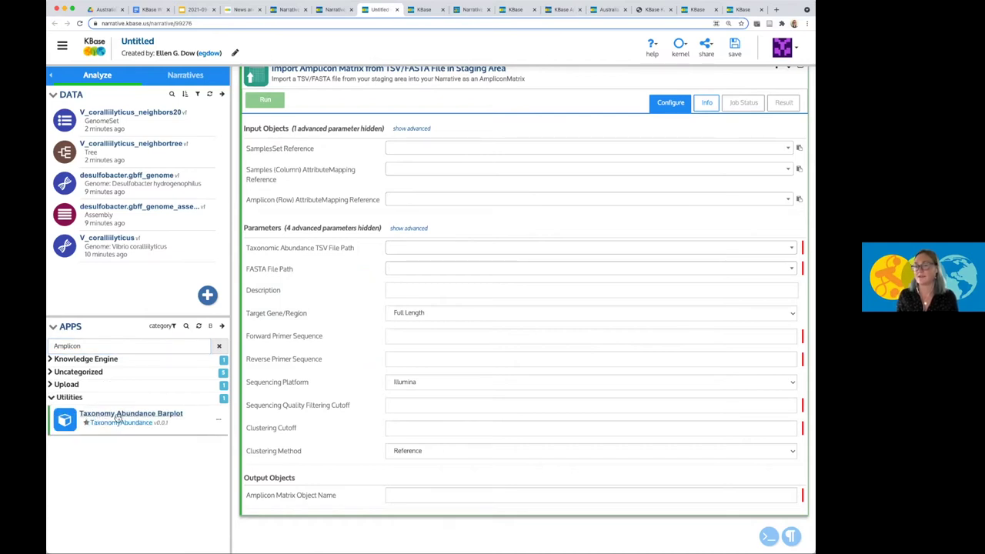
pyautogui.click(53, 371)
pyautogui.scroll(-1, 123, 457)
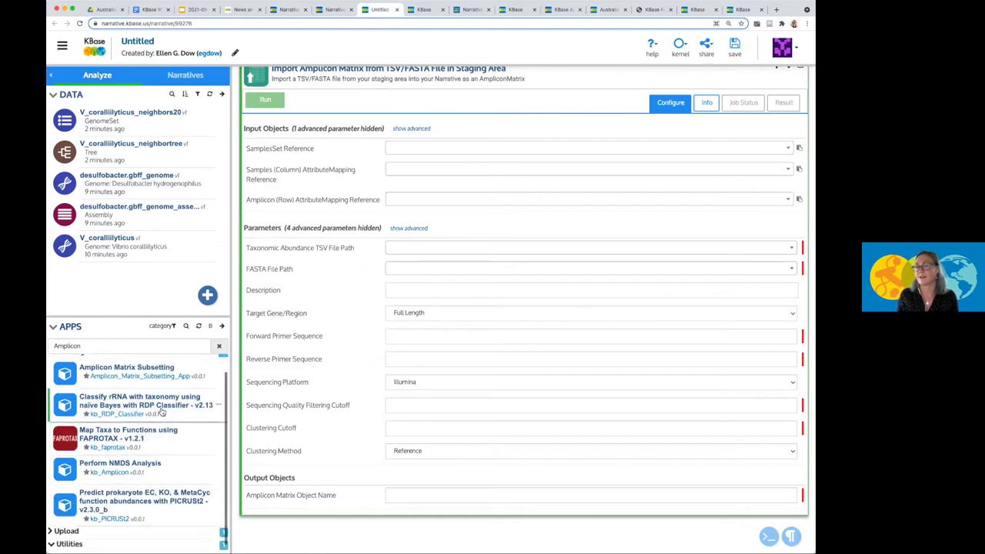
pyautogui.scroll(-1, 165, 419)
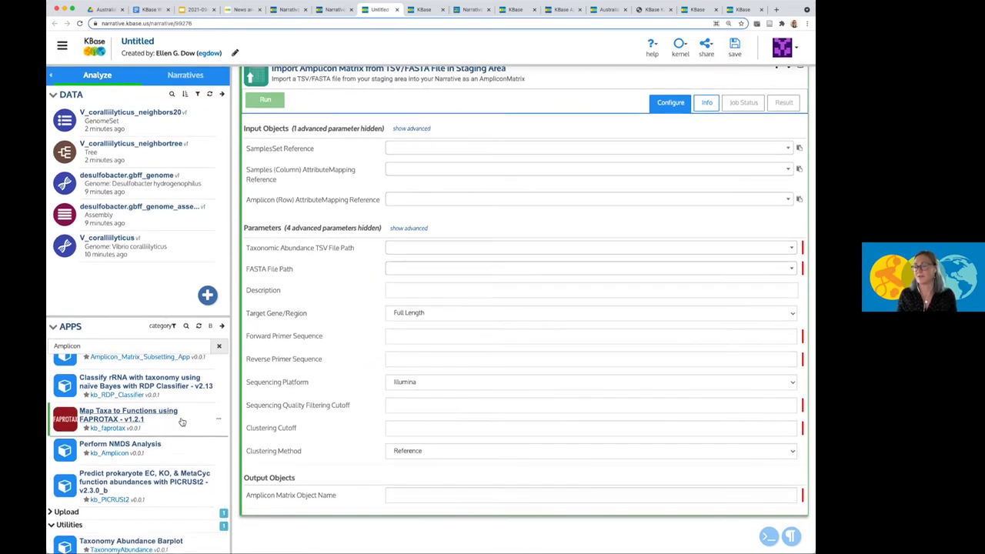
pyautogui.scroll(1, 268, 542)
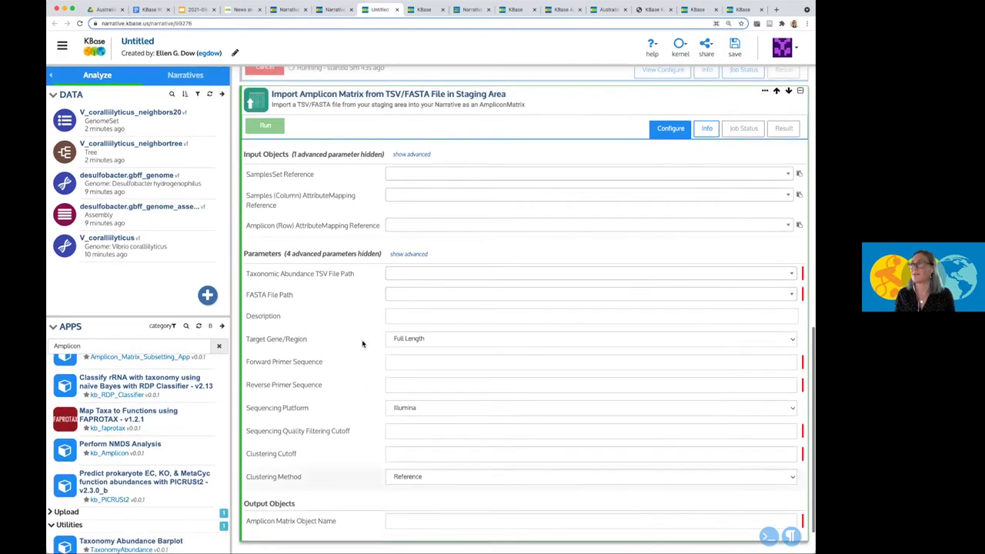
# Return to the Australian BioCommons webinar narrative, review its Beta Apps notes, and save it.
pyautogui.click(609, 10)
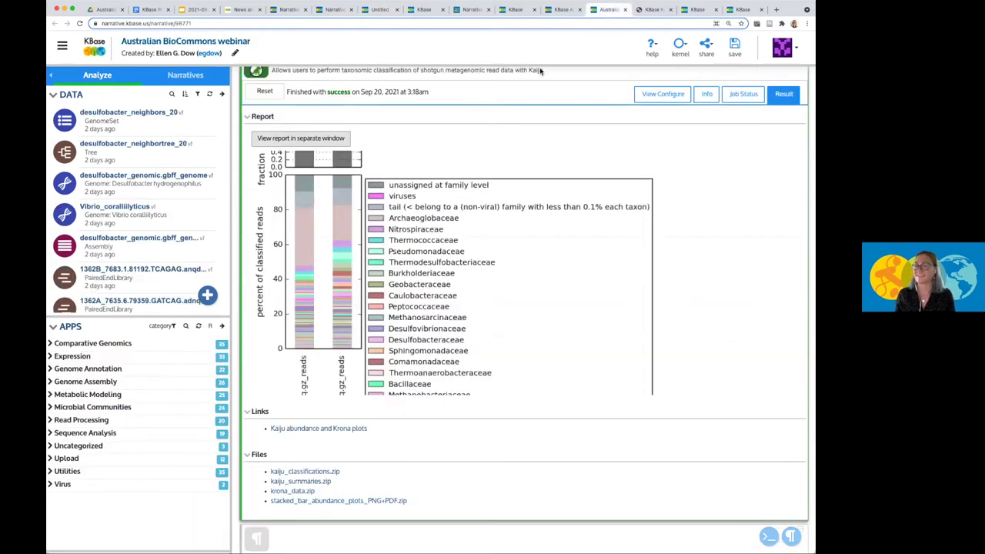
pyautogui.scroll(-5, 431, 330)
pyautogui.scroll(-5, 416, 440)
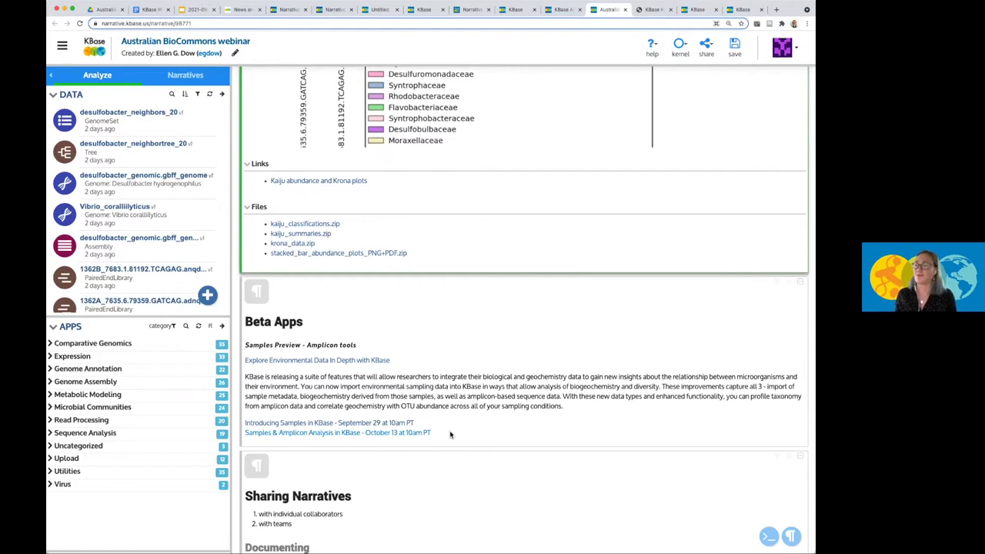
pyautogui.scroll(-1, 433, 440)
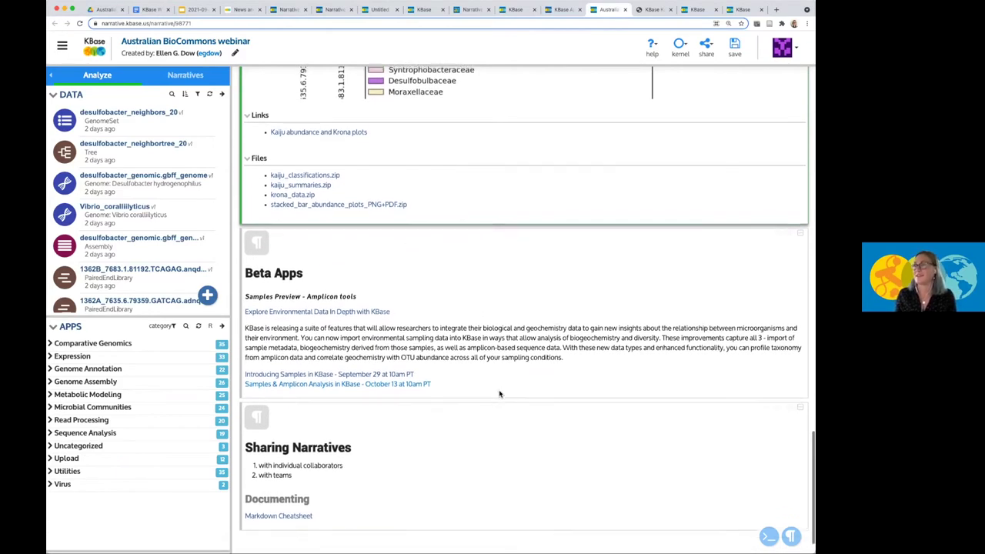
pyautogui.scroll(2, 499, 394)
pyautogui.scroll(-3, 498, 394)
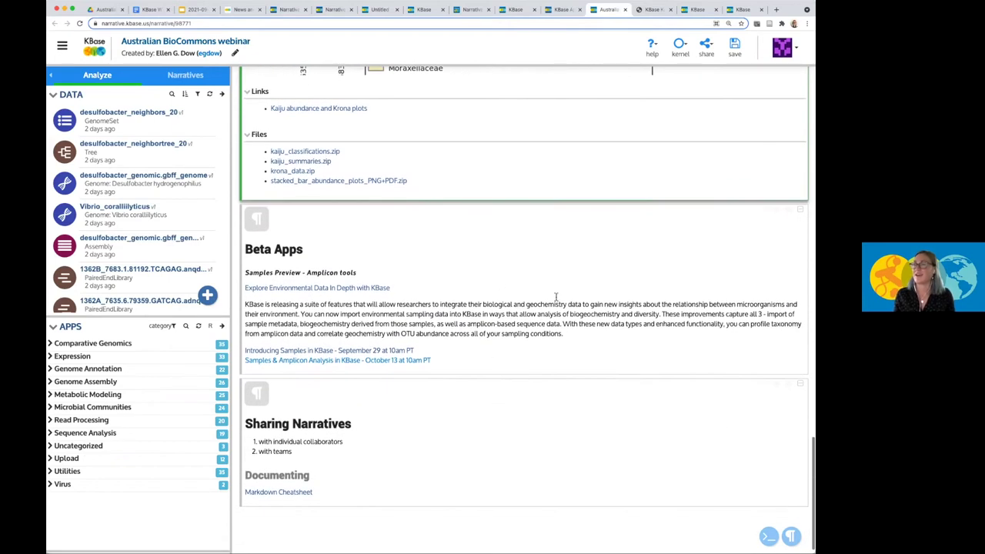
pyautogui.click(734, 47)
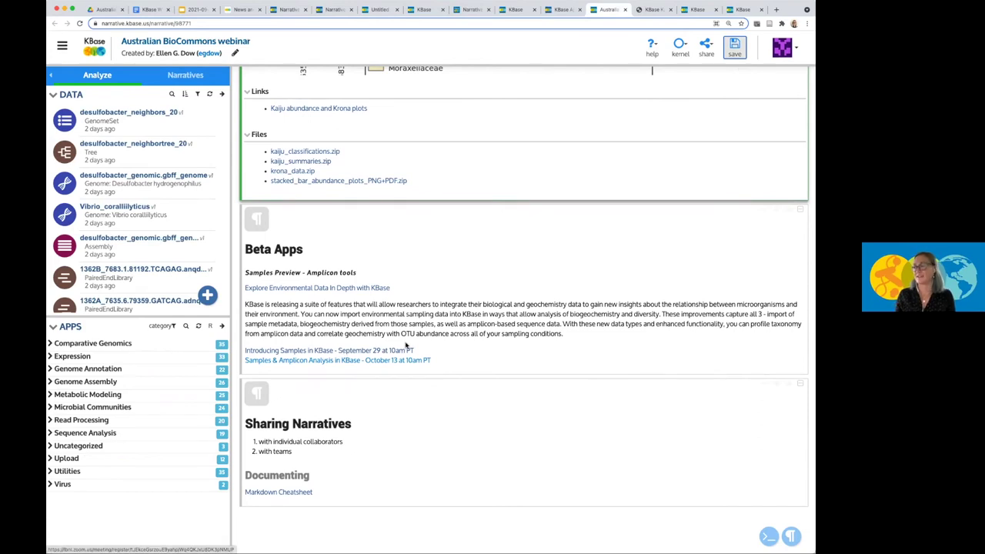
# Share the narrative with another user by username, granting 'Edit, save, and share' permission.
pyautogui.click(705, 48)
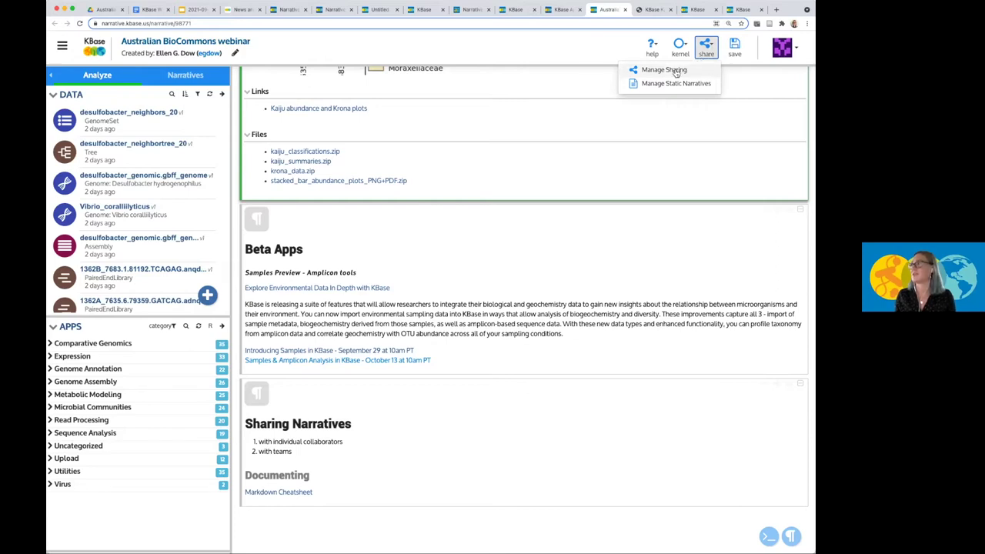
pyautogui.click(674, 70)
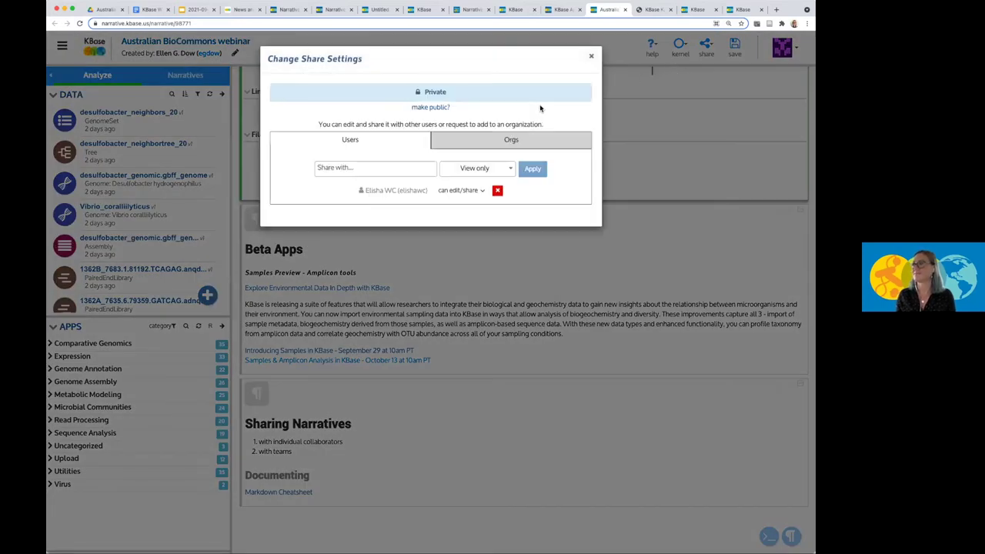
pyautogui.click(362, 167)
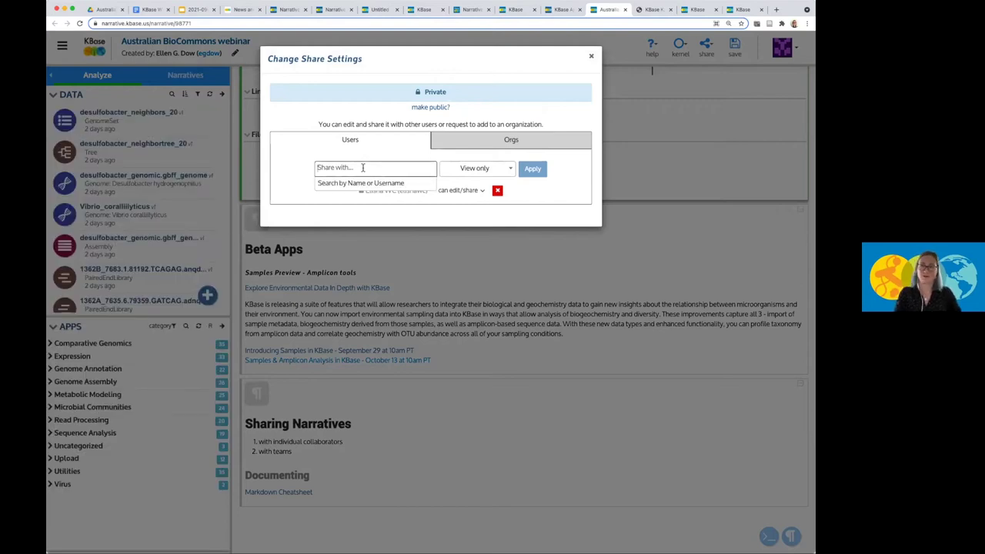
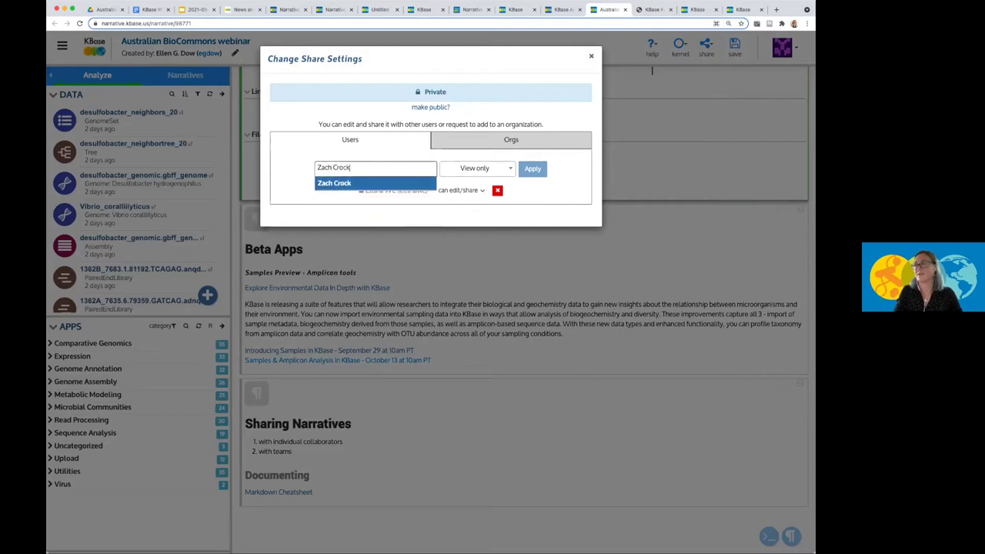
pyautogui.write('zcro')
pyautogui.click(370, 183)
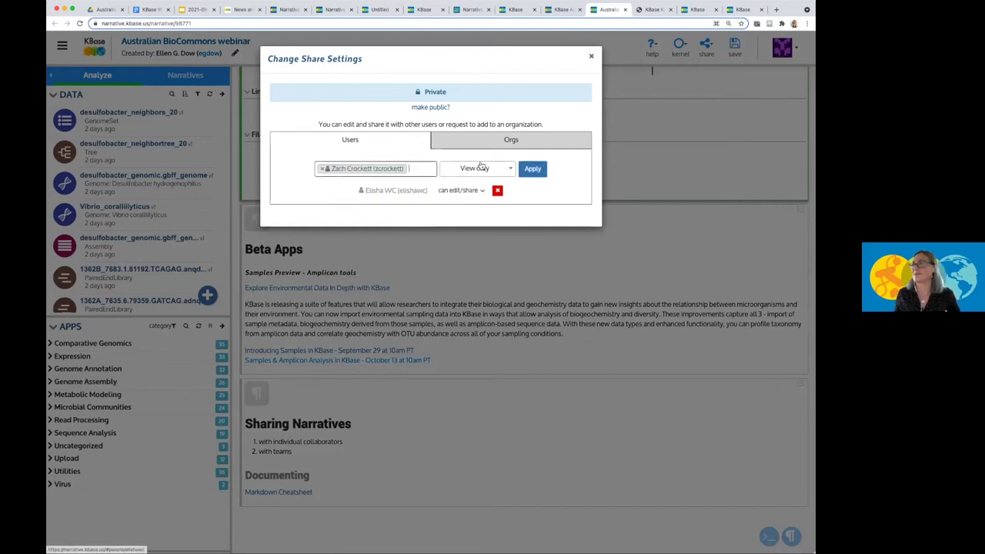
pyautogui.click(484, 168)
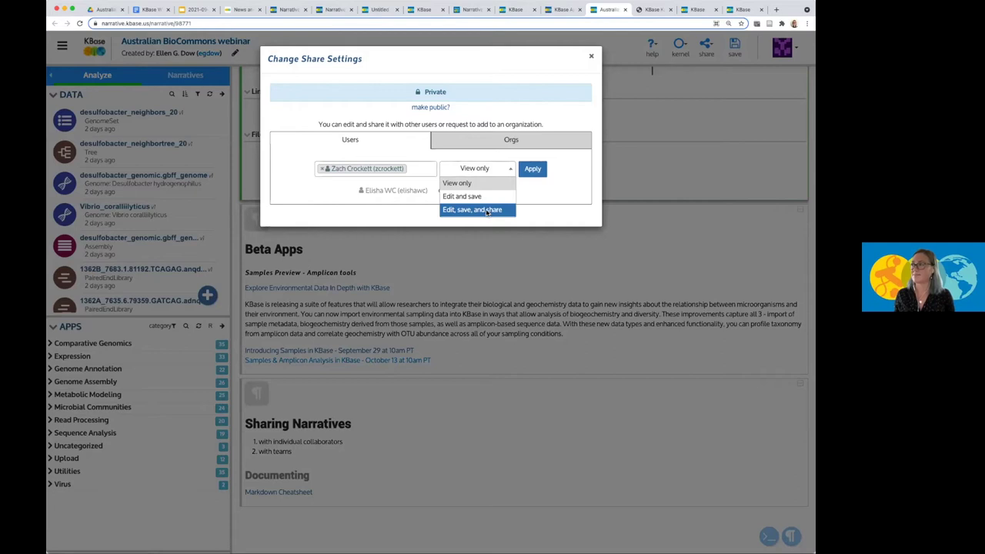
pyautogui.click(487, 210)
pyautogui.click(532, 170)
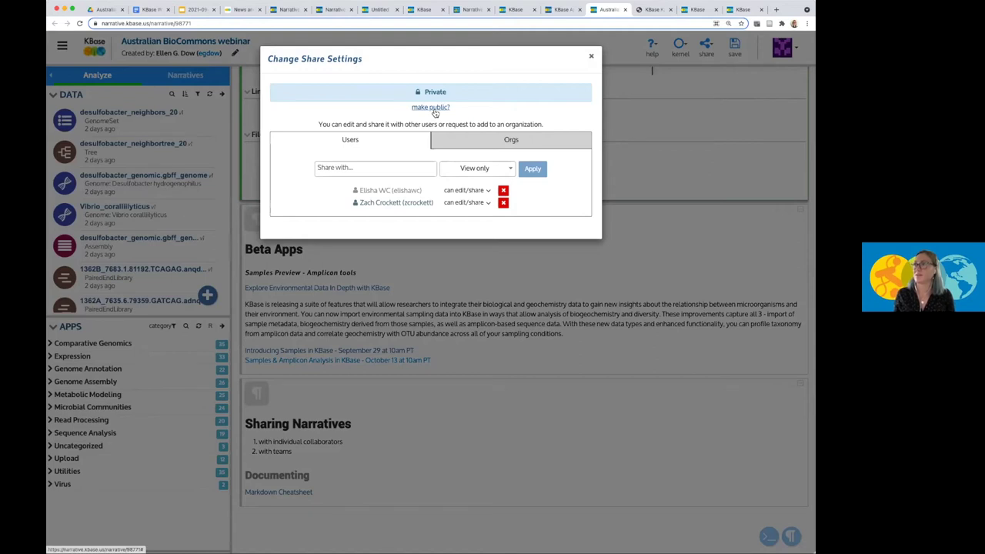
# Make the narrative public, check the Orgs sharing options without associating, and close sharing.
pyautogui.click(435, 109)
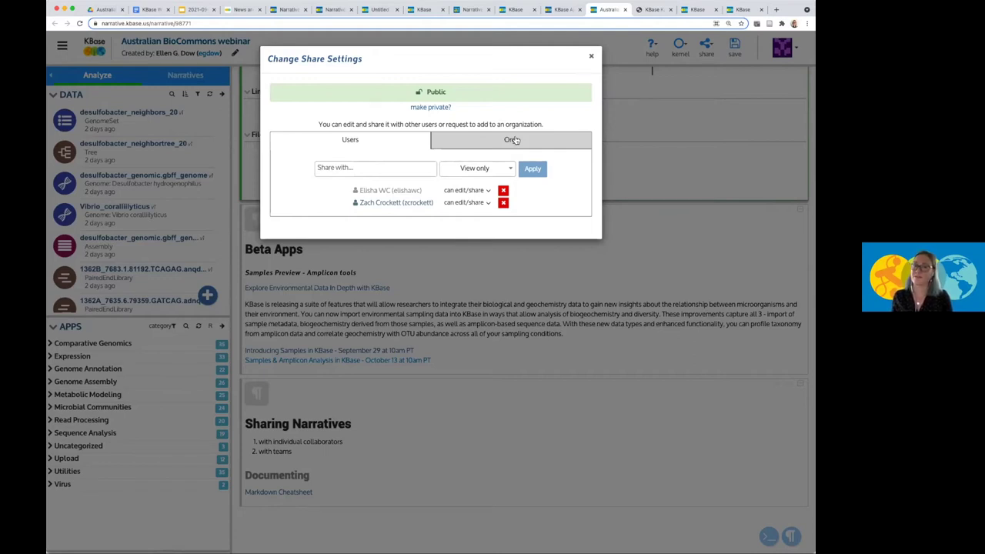
pyautogui.click(512, 140)
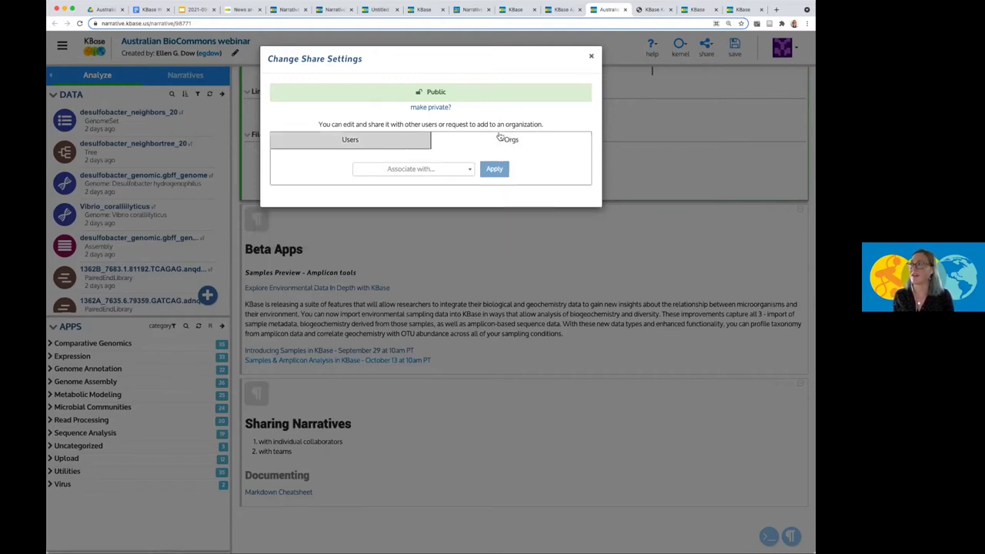
pyautogui.click(451, 173)
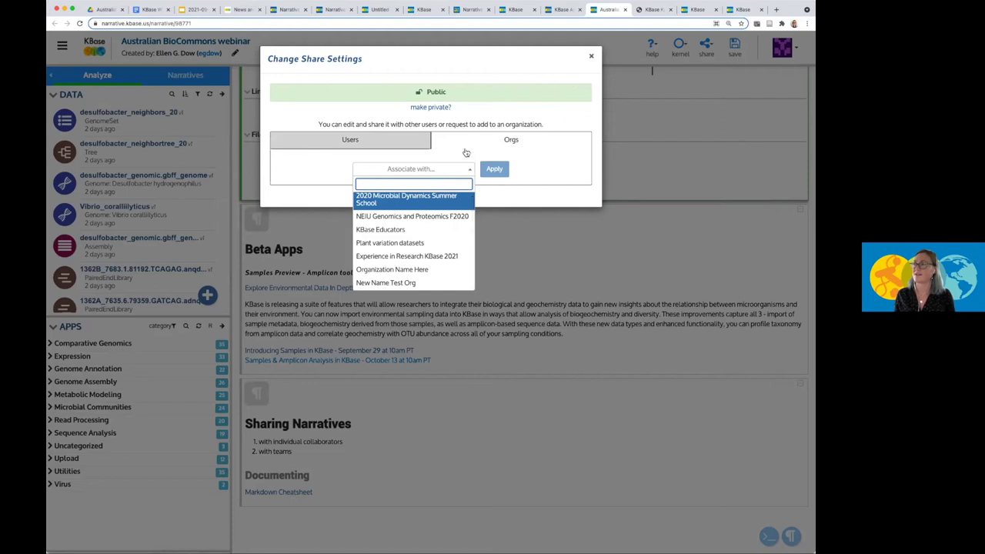
pyautogui.click(496, 172)
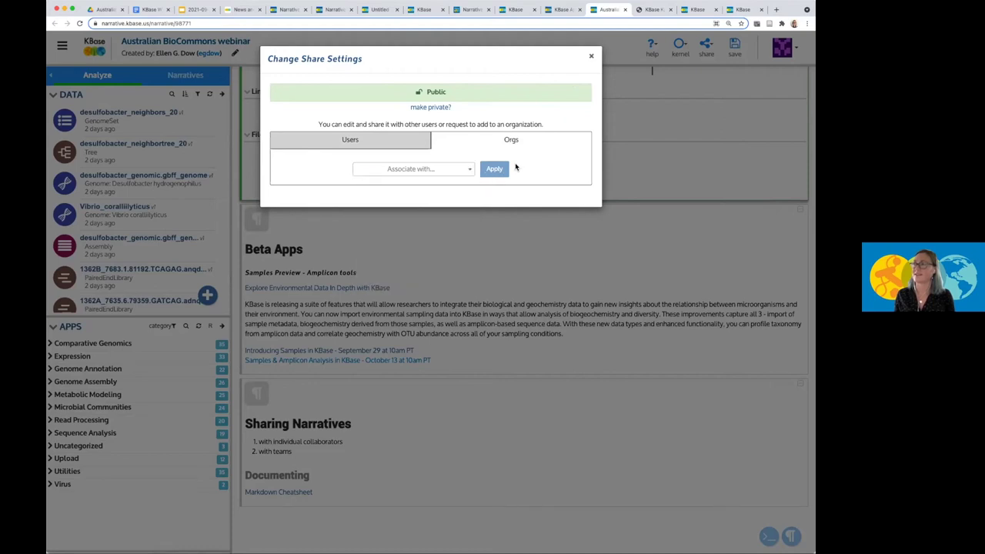
pyautogui.click(591, 58)
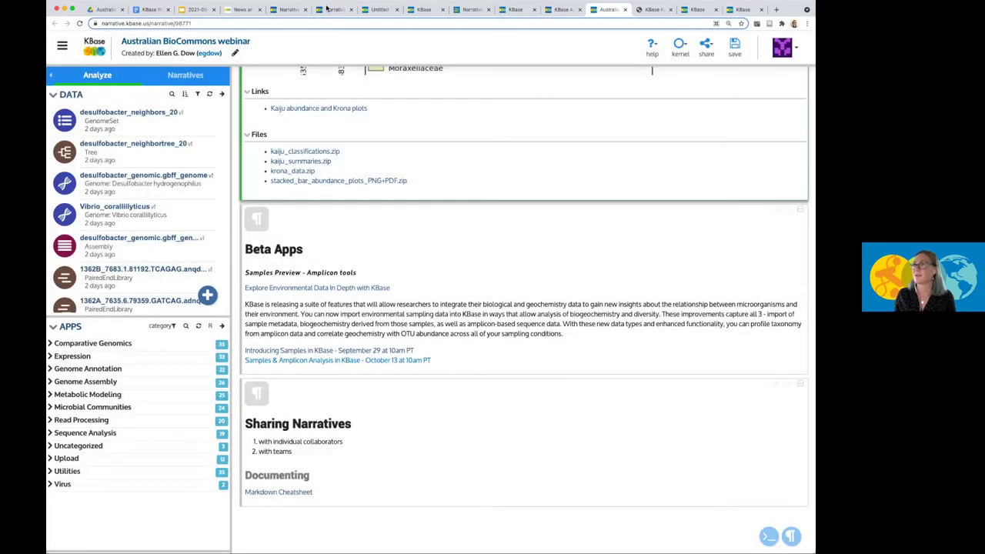
# Browse the All Orgs list in KBase Organizations, then start a new organization.
pyautogui.click(693, 10)
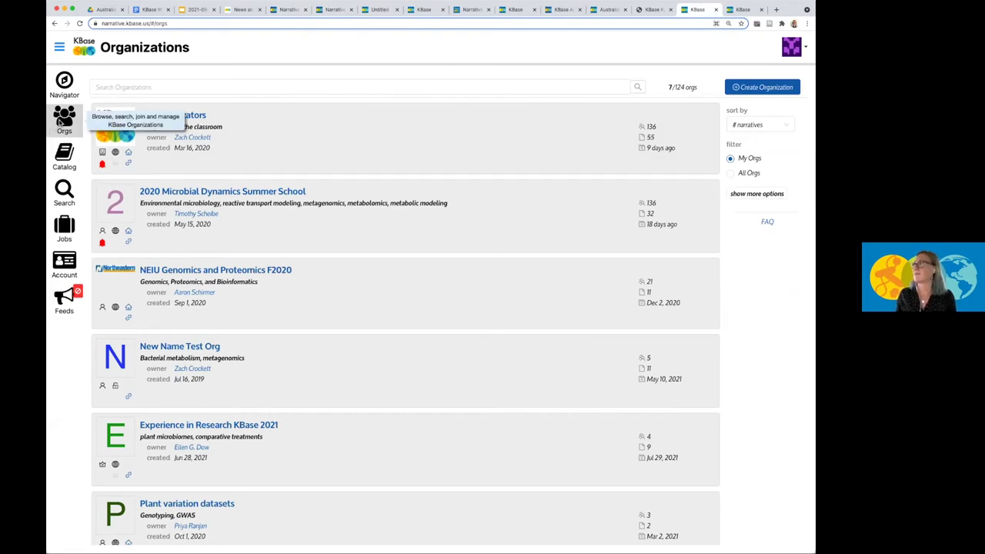
pyautogui.click(153, 84)
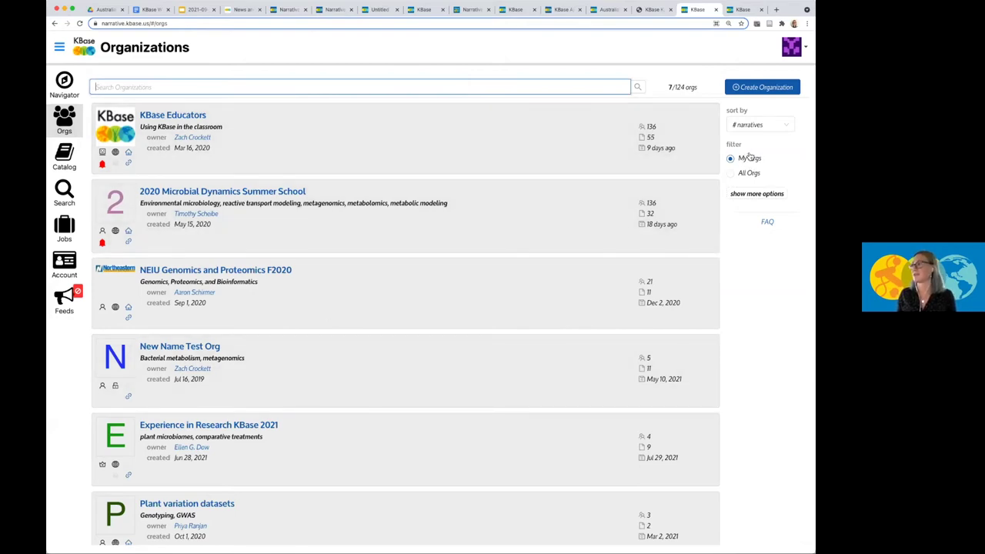
pyautogui.click(730, 174)
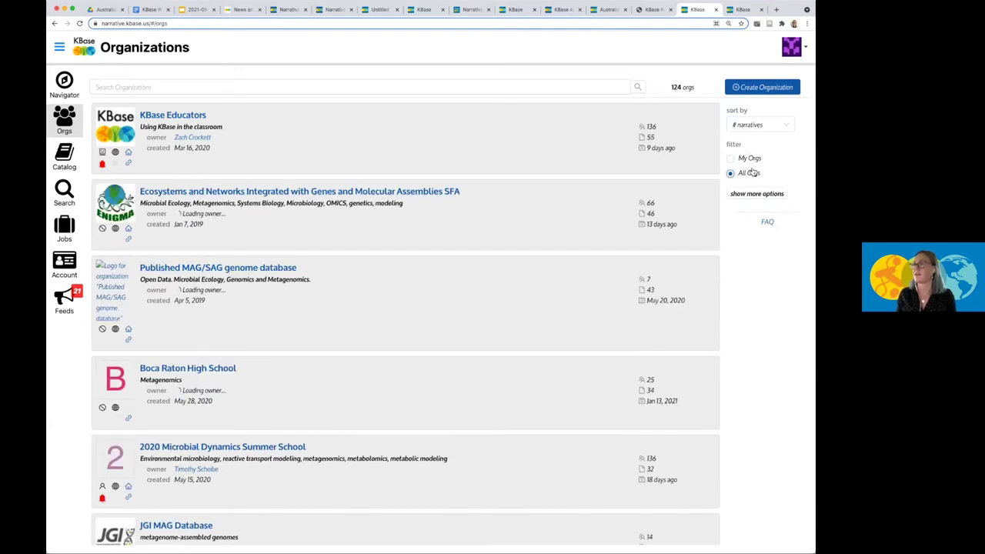
pyautogui.scroll(-1, 452, 311)
pyautogui.scroll(-10, 451, 311)
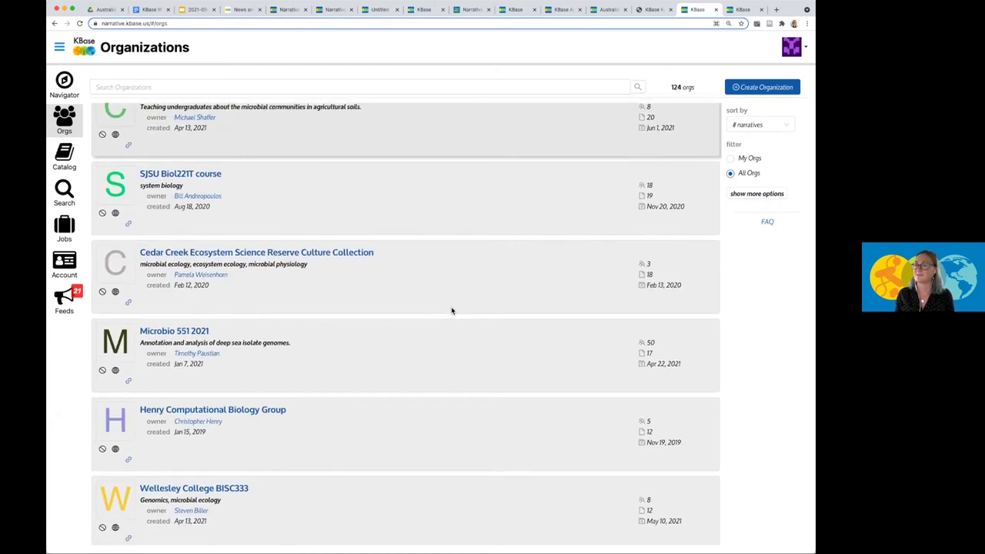
pyautogui.scroll(4, 452, 310)
pyautogui.click(150, 86)
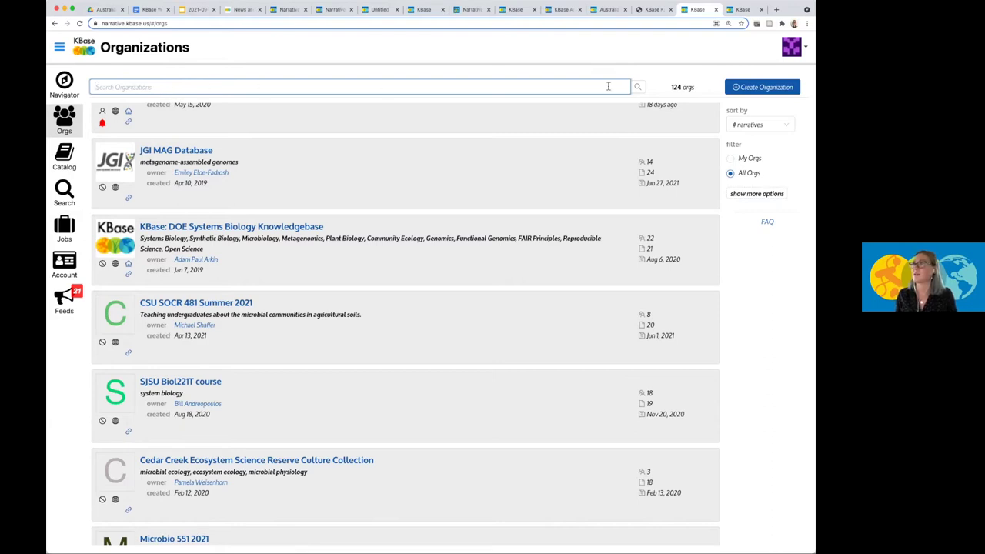
pyautogui.click(735, 88)
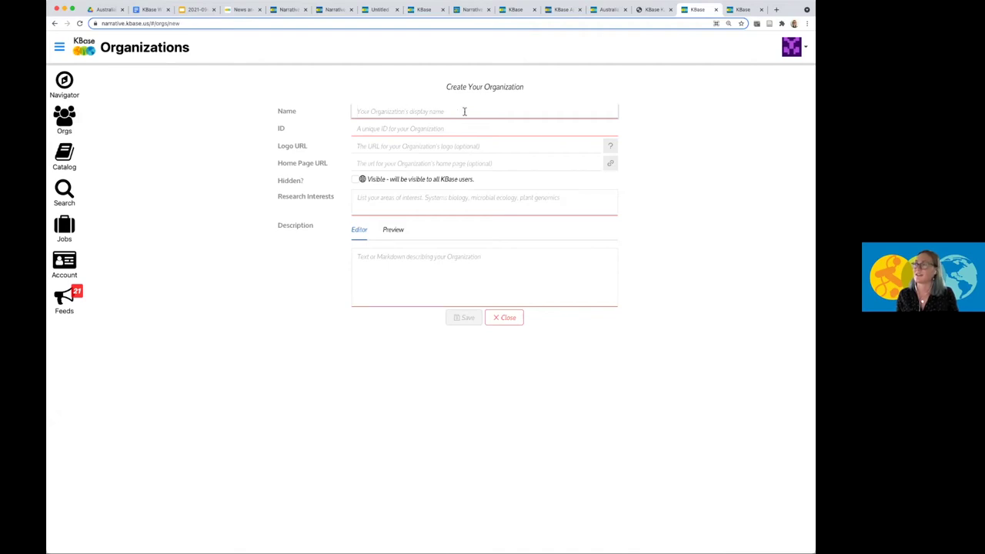
pyautogui.click(434, 129)
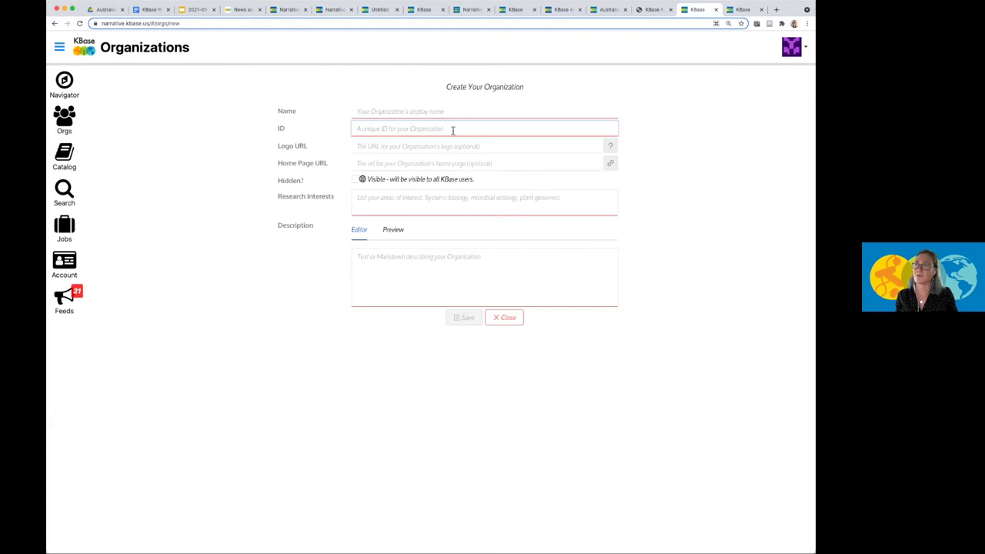
pyautogui.click(411, 146)
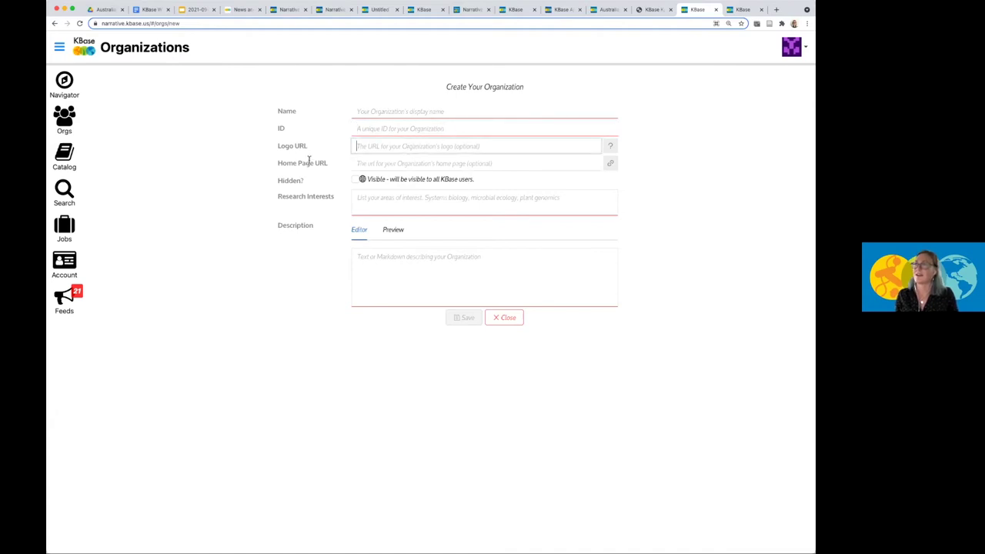
pyautogui.click(376, 160)
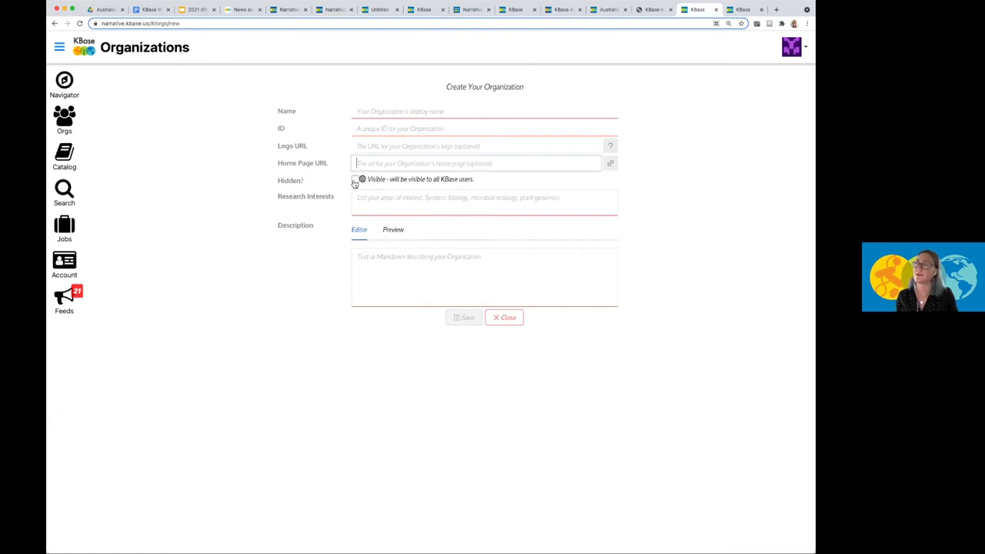
pyautogui.click(355, 181)
pyautogui.click(354, 180)
pyautogui.click(363, 194)
pyautogui.click(379, 257)
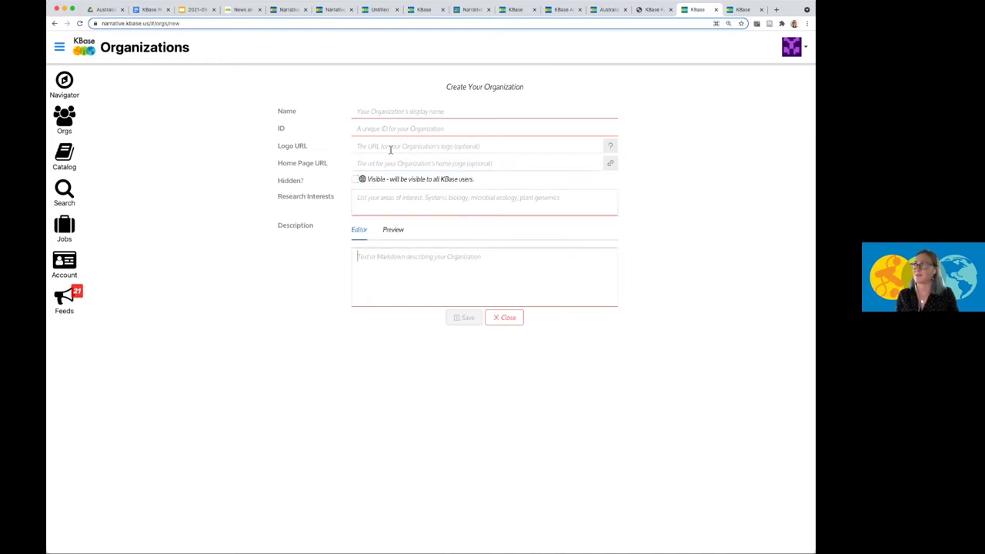
pyautogui.click(741, 10)
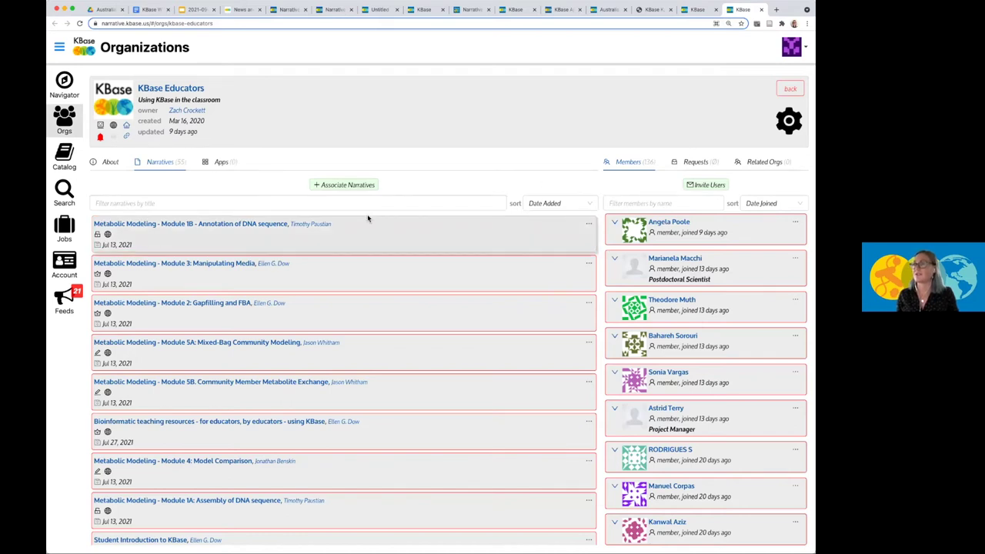
pyautogui.click(112, 161)
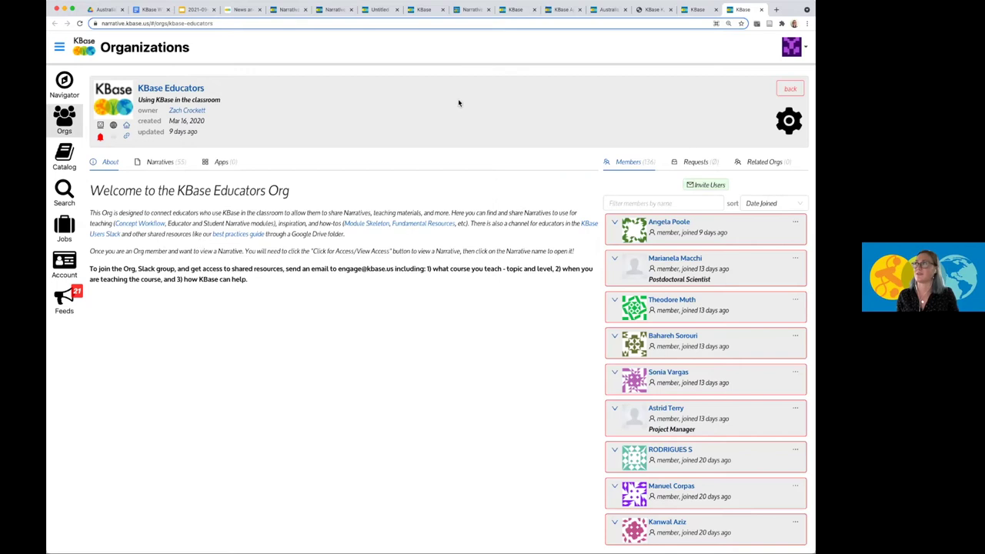
pyautogui.click(696, 9)
pyautogui.click(655, 9)
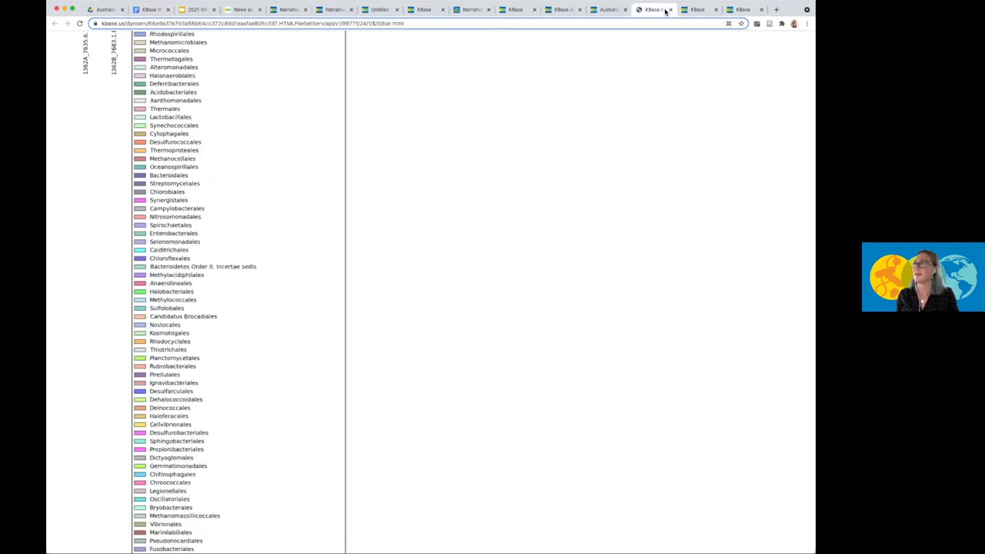
pyautogui.click(696, 9)
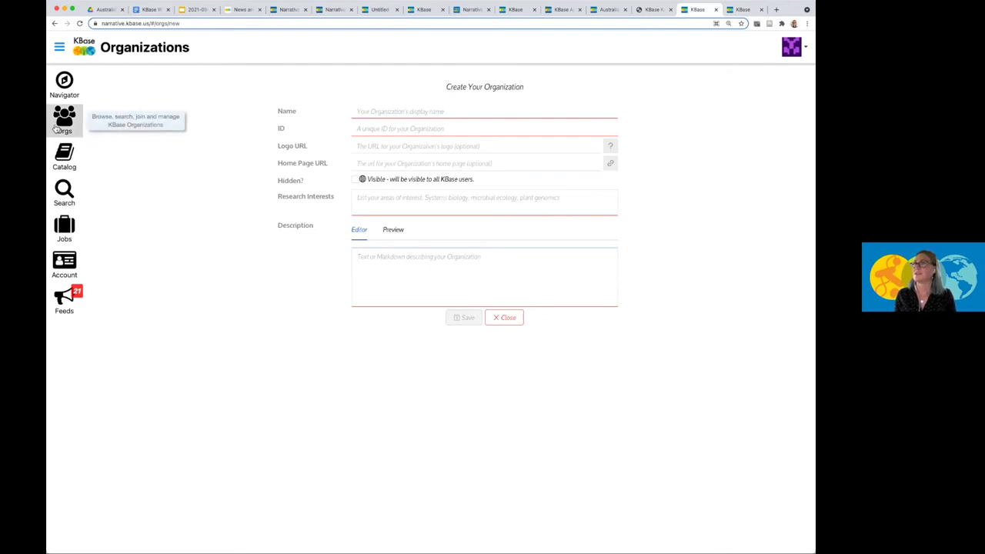
# Discard the unsaved organization form and open the ENIGMA organization's page from All Orgs.
pyautogui.click(502, 315)
pyautogui.click(530, 234)
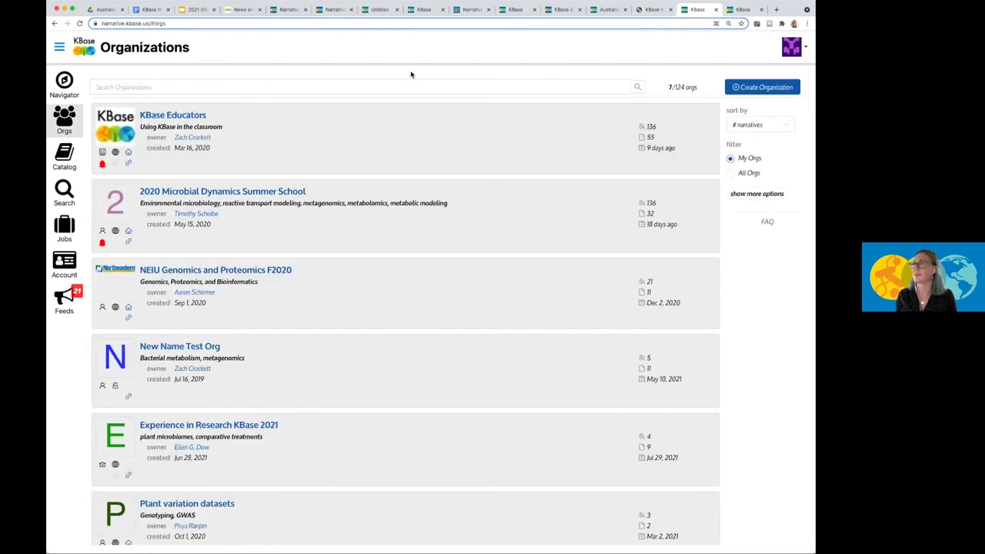
pyautogui.click(730, 173)
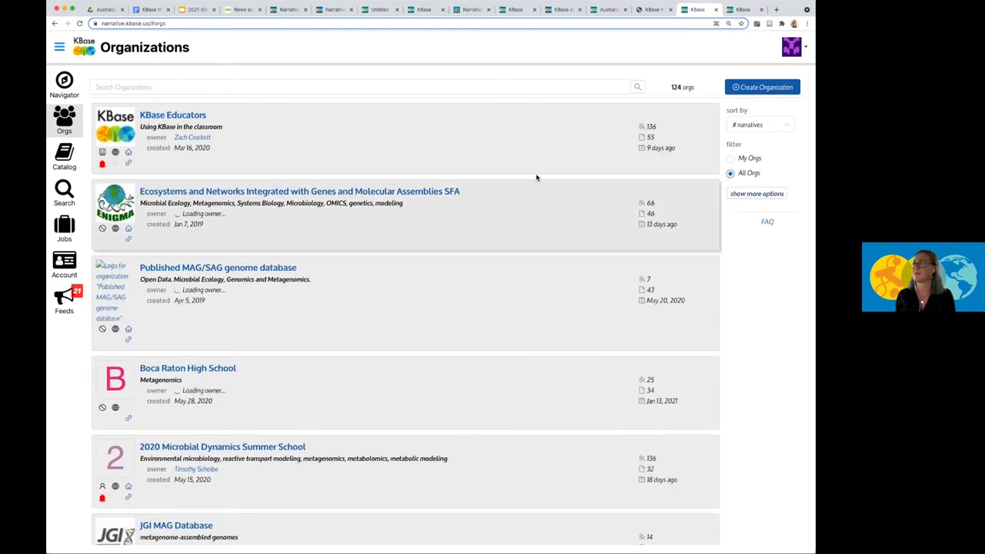
pyautogui.click(323, 196)
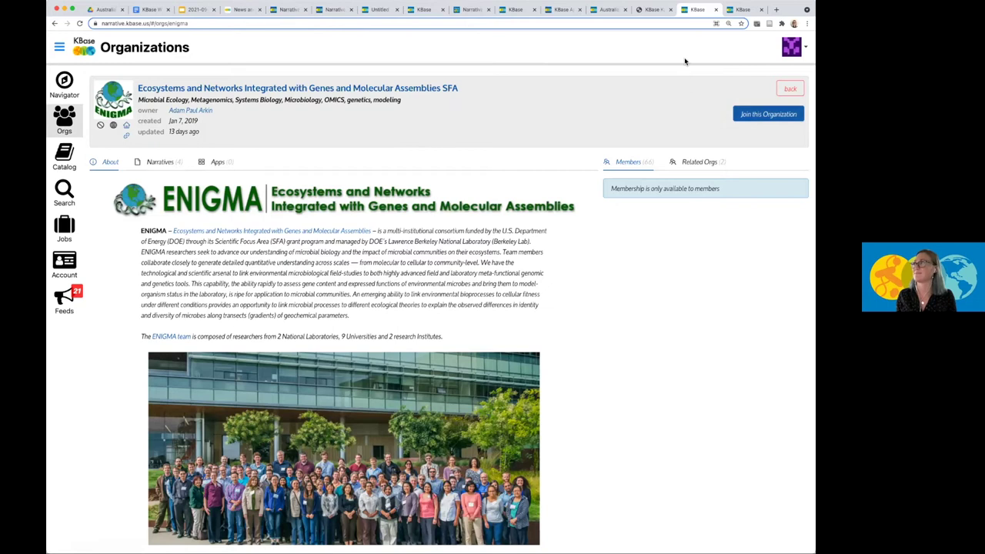
pyautogui.hotkey('ctrl', 'Tab')
# Scroll through the Untitled narrative and select the Import Amplicon Matrix app cell.
pyautogui.click(379, 10)
pyautogui.scroll(-10, 304, 526)
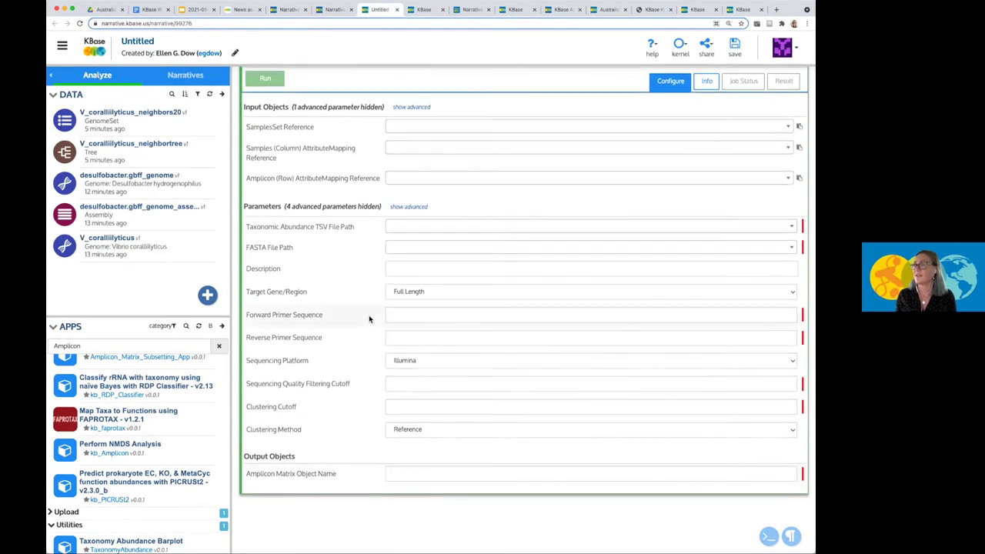
pyautogui.scroll(3, 368, 315)
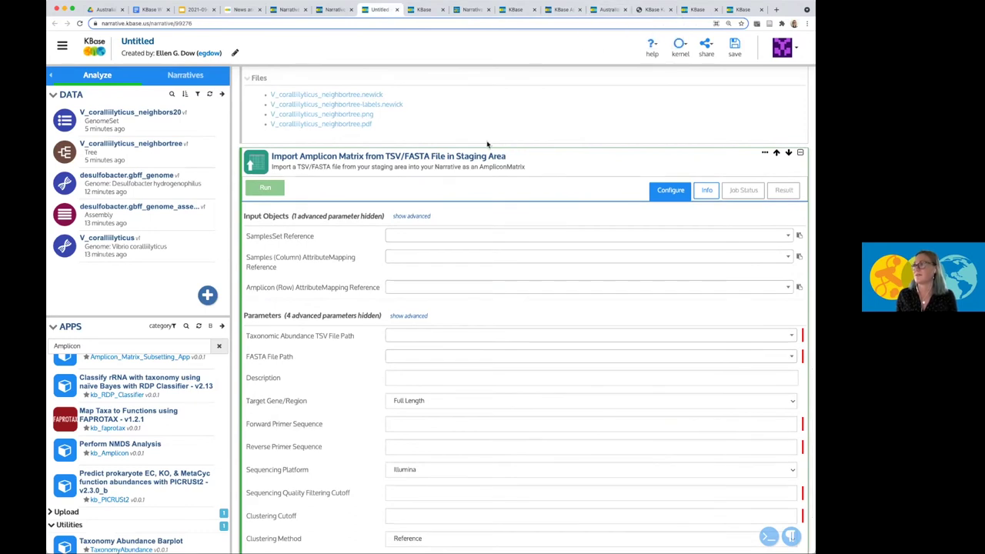
pyautogui.scroll(-2, 598, 344)
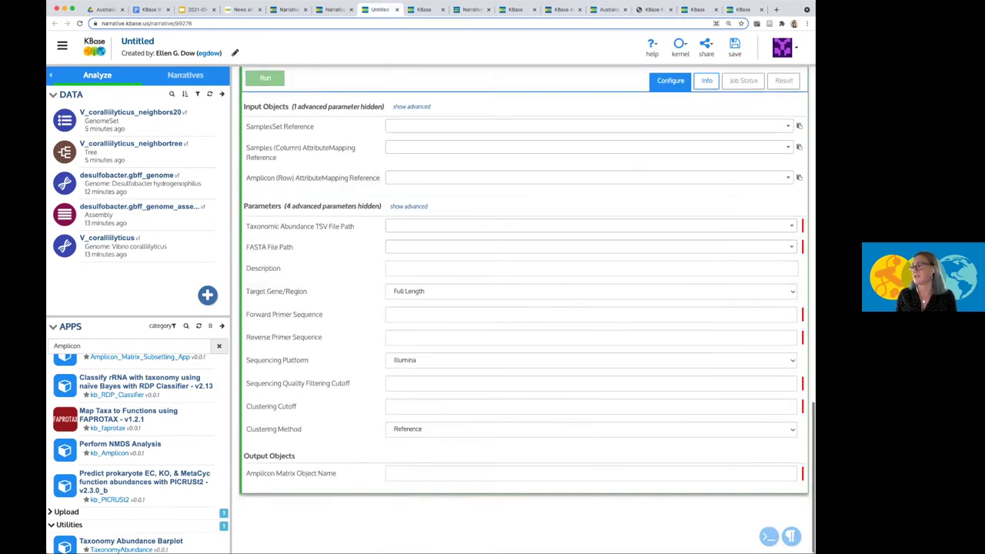
pyautogui.scroll(5, 703, 391)
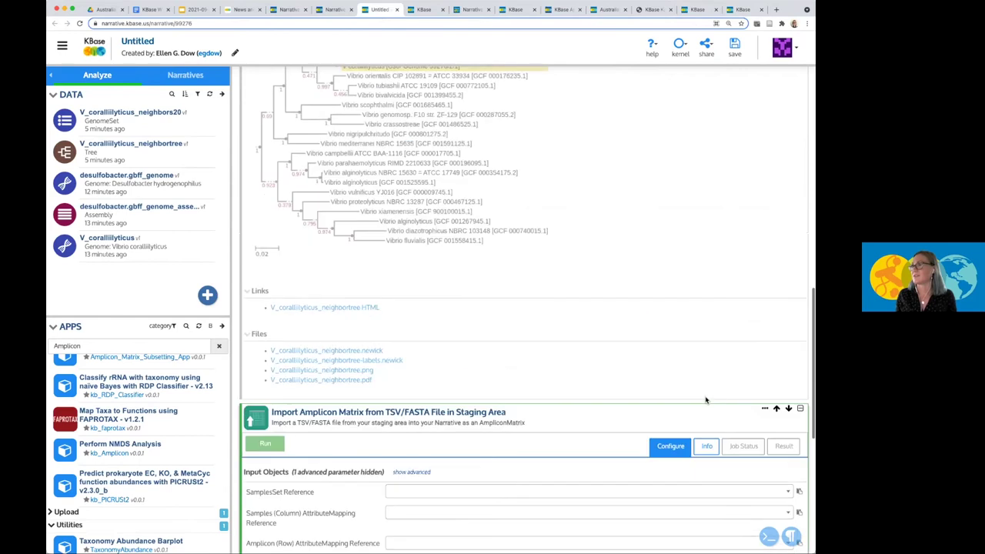
pyautogui.click(677, 375)
pyautogui.scroll(-2, 676, 372)
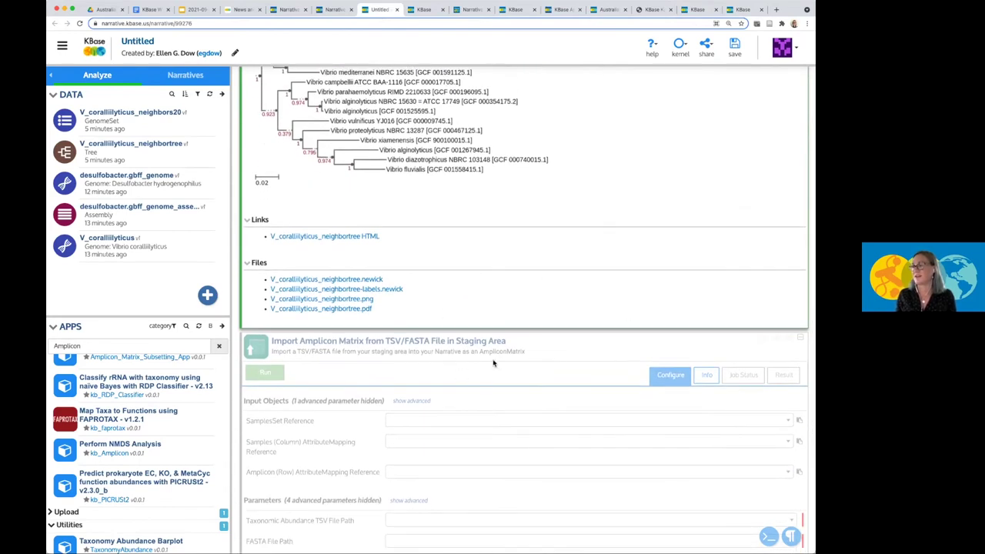
pyautogui.click(493, 363)
pyautogui.scroll(-8, 483, 389)
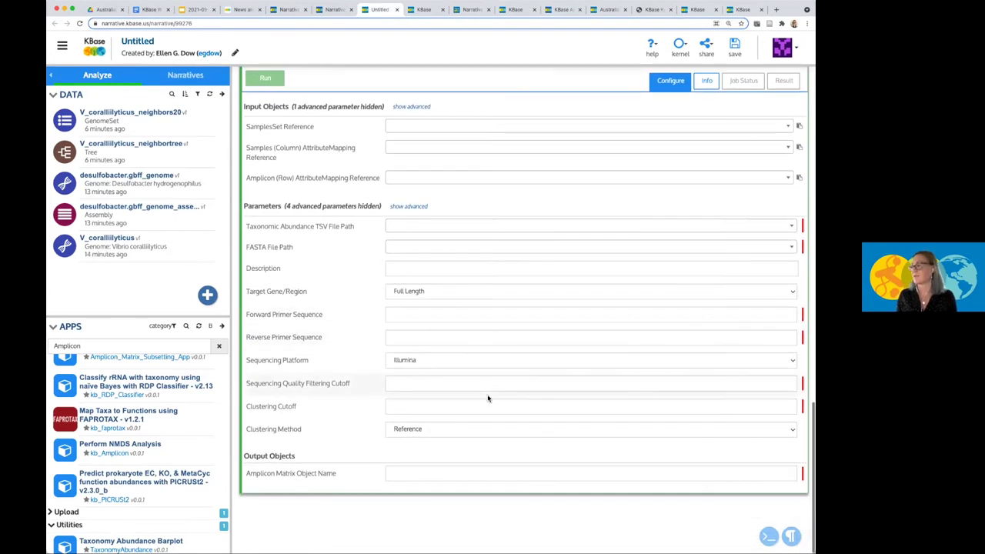
# Add a rendered Markdown cell titled '# Australian BioCommons Webinar' with 'Live demo' below the import app.
pyautogui.click(792, 537)
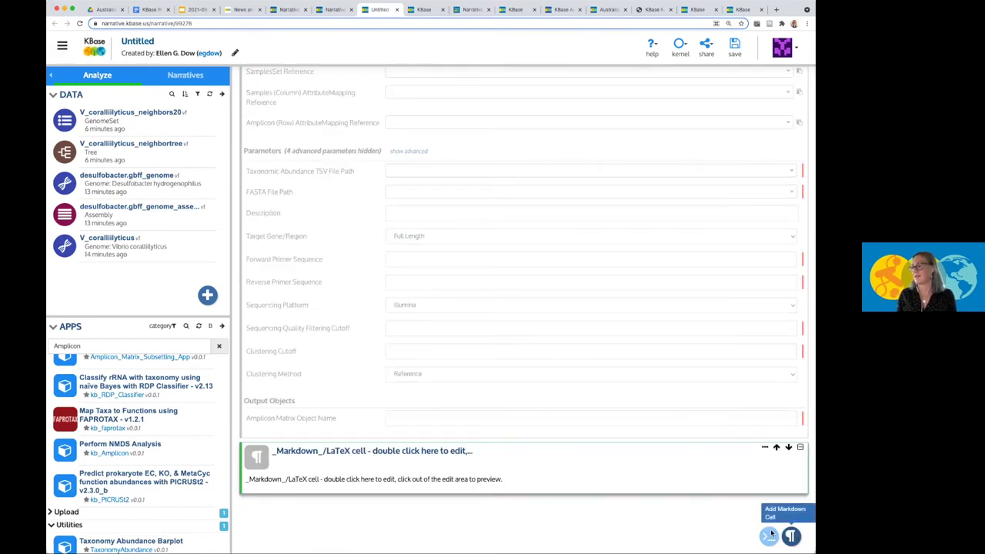
pyautogui.doubleClick(396, 481)
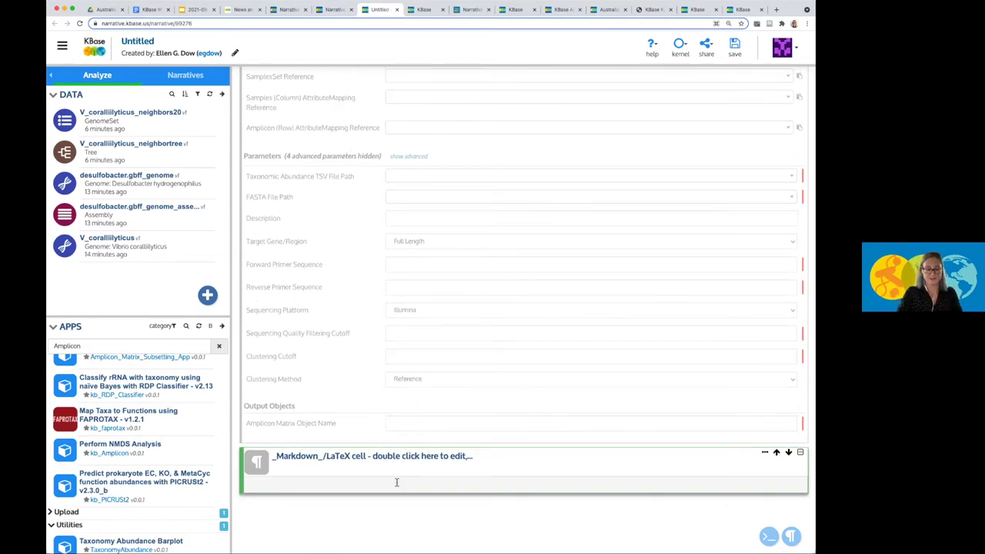
pyautogui.write('#')
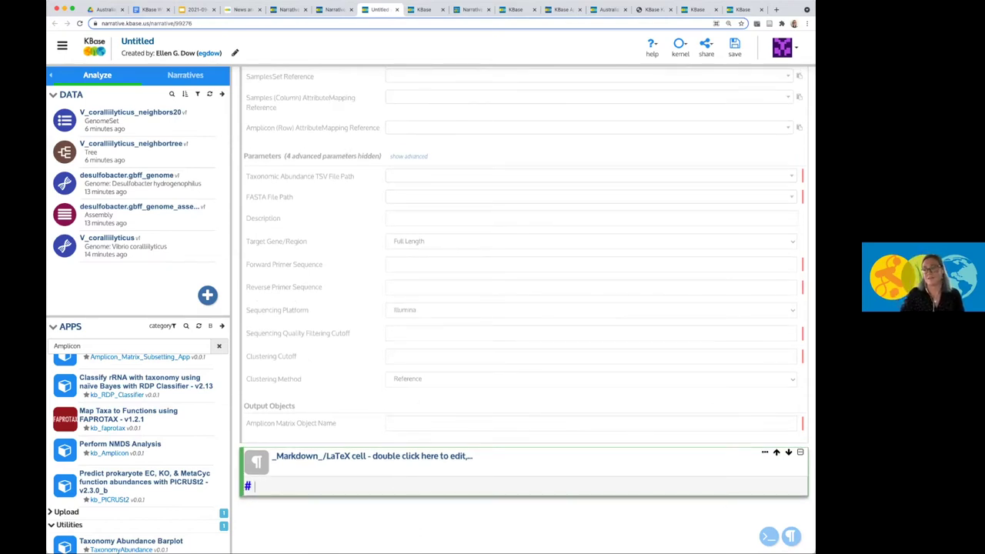
pyautogui.write(' Australian BioC')
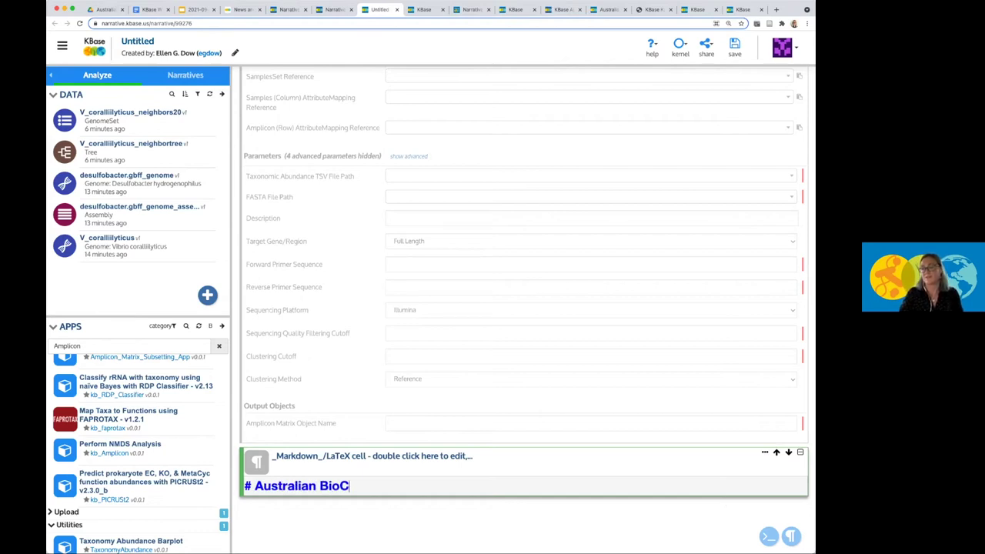
pyautogui.write('ommons Webinar')
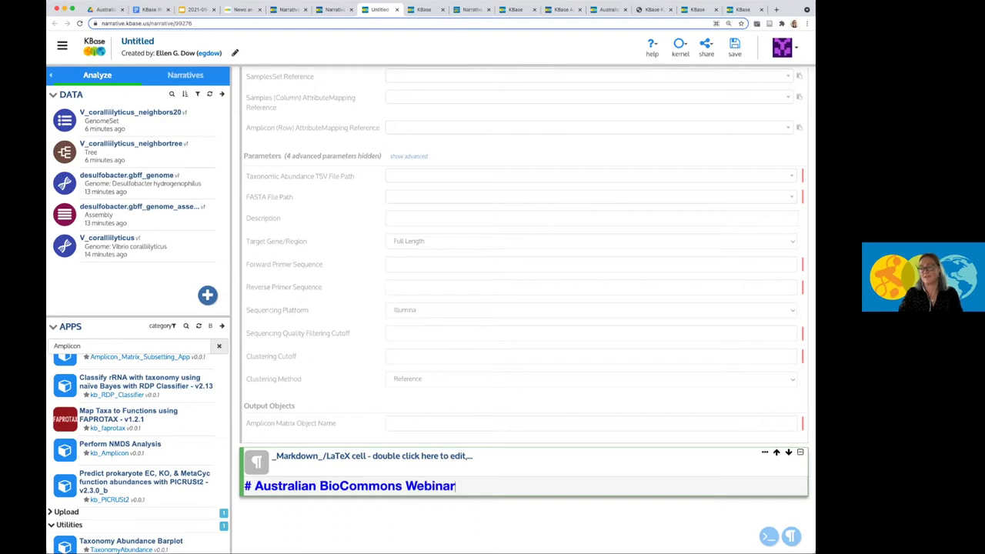
pyautogui.press('Return')
pyautogui.press('Return')
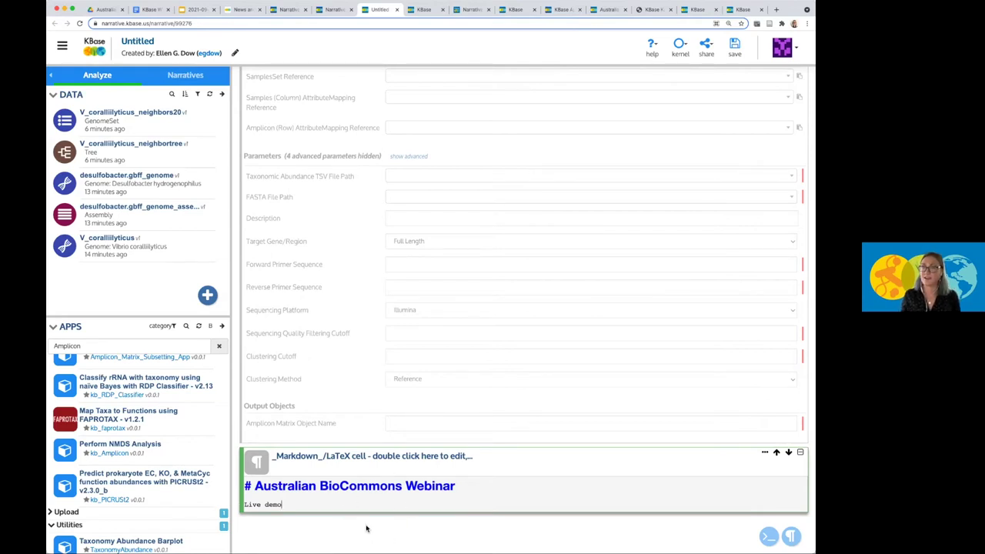
pyautogui.hotkey('shift', 'Return')
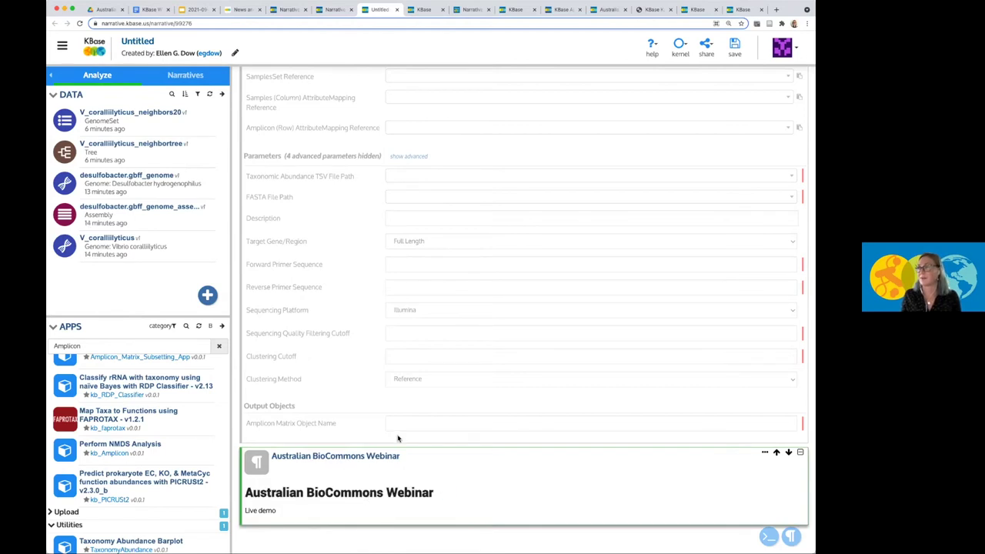
pyautogui.scroll(-1, 338, 423)
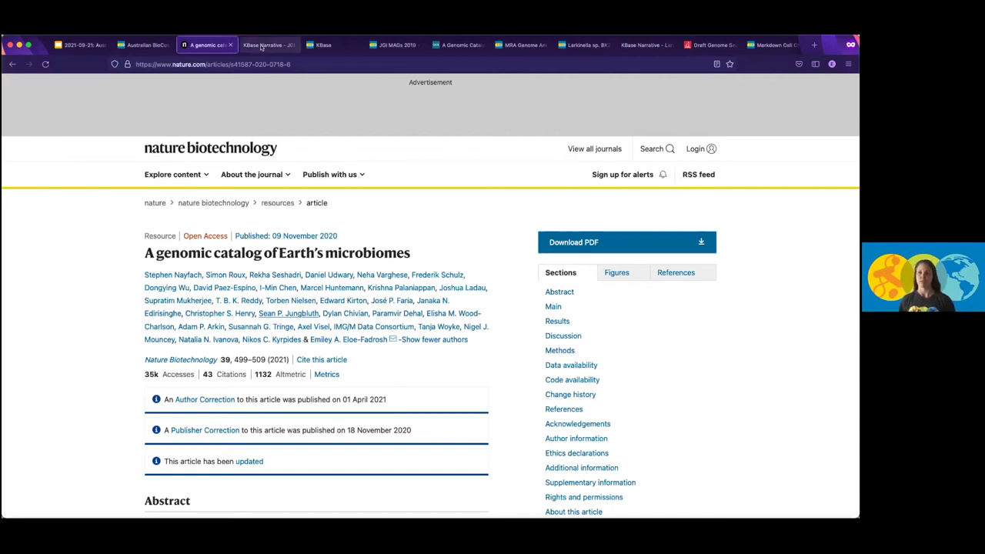
# Show the JGI MAG Database organization page and scroll through its JGI MAGs 2019 narratives.
pyautogui.click(329, 46)
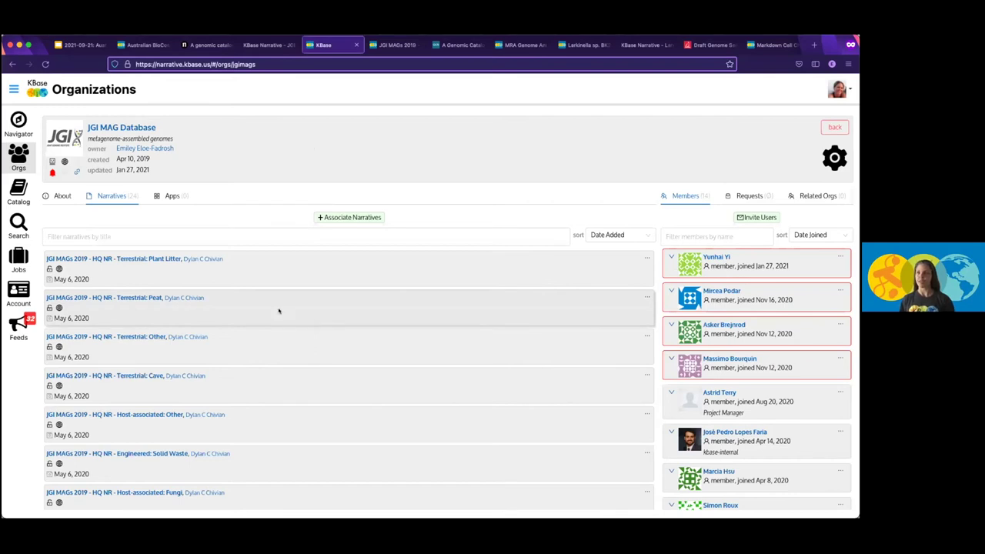
pyautogui.scroll(-1, 285, 288)
pyautogui.scroll(1, 285, 287)
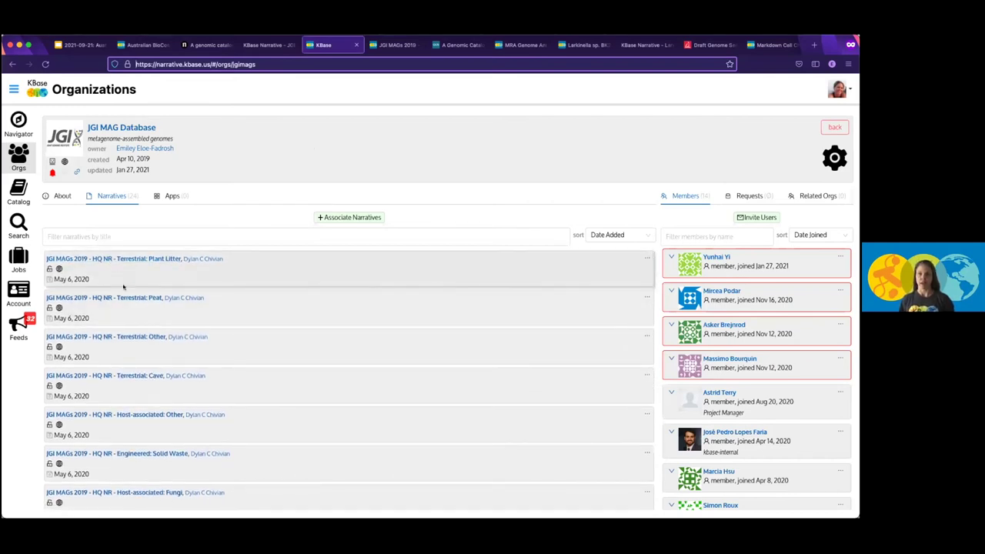
pyautogui.click(211, 45)
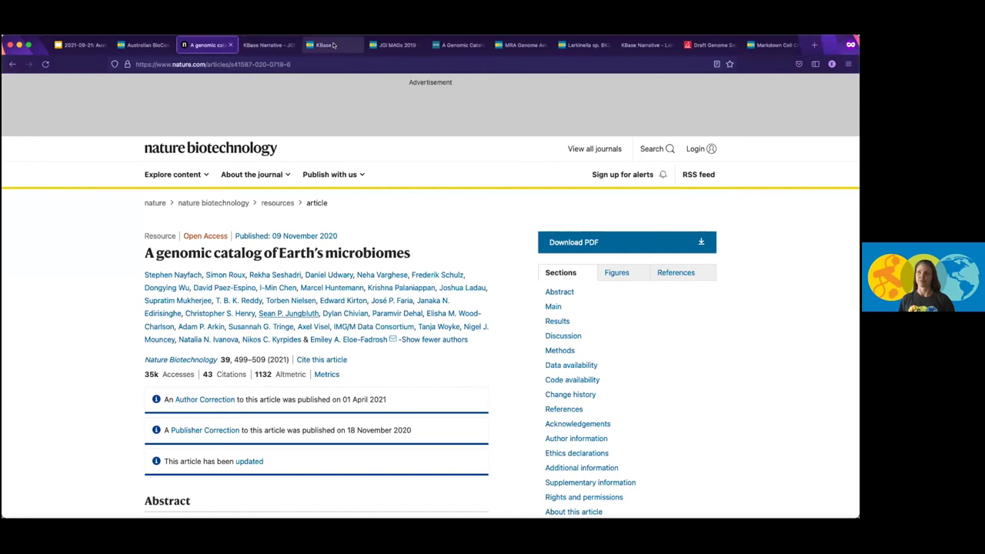
pyautogui.click(333, 46)
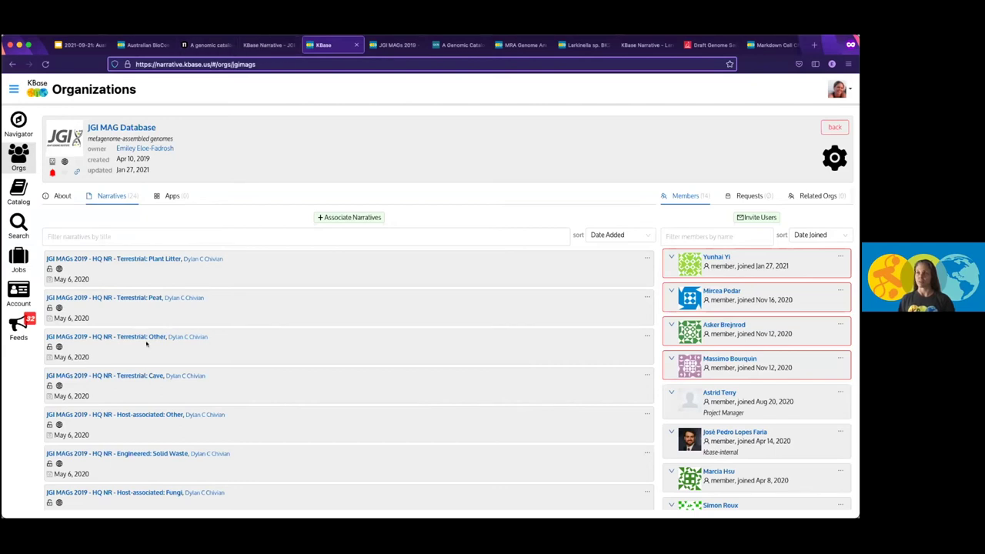
pyautogui.scroll(-5, 146, 367)
pyautogui.scroll(5, 139, 346)
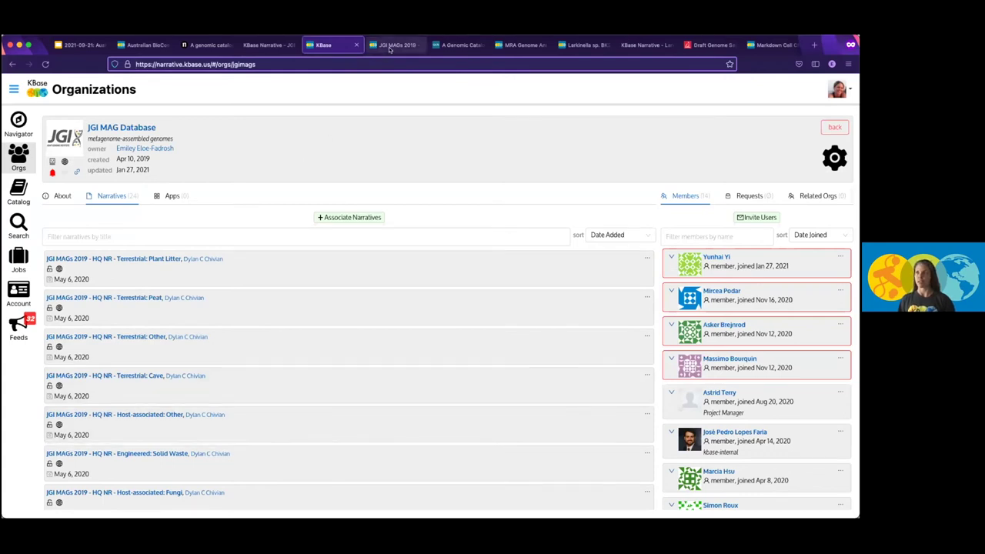
# Scroll through the JGI MAGs 2019 Introduction and Read-me narrative.
pyautogui.hotkey('ctrl', 'Tab')
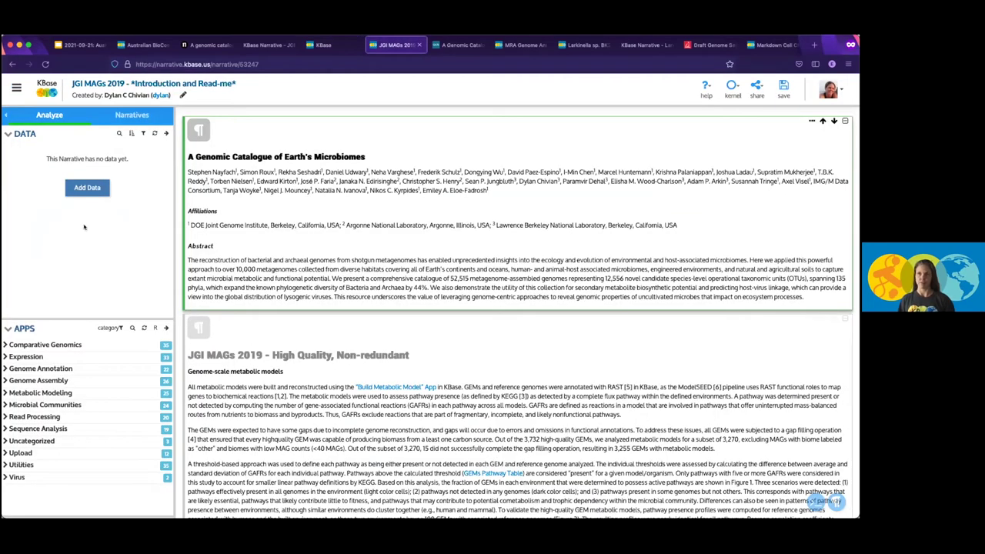
pyautogui.scroll(-1, 318, 241)
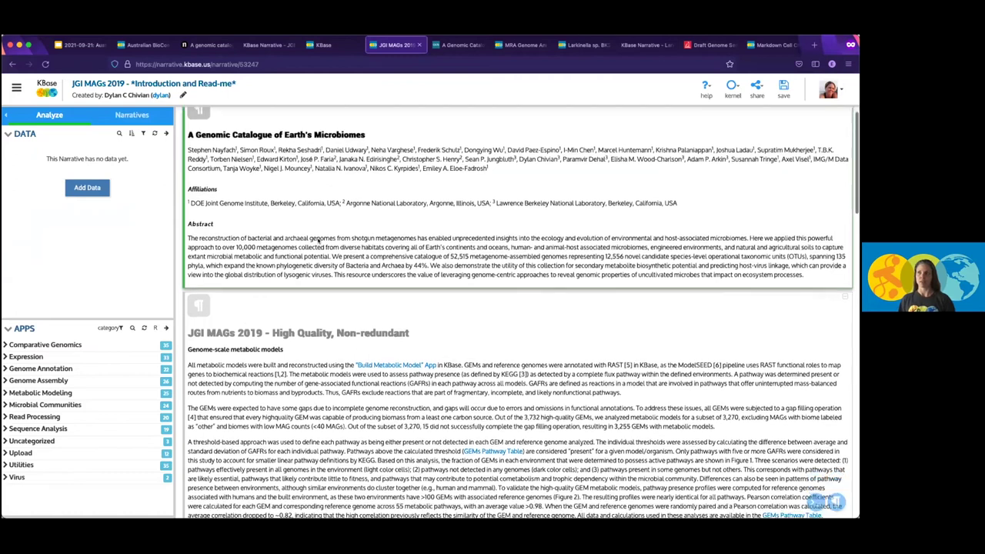
pyautogui.scroll(-3, 323, 250)
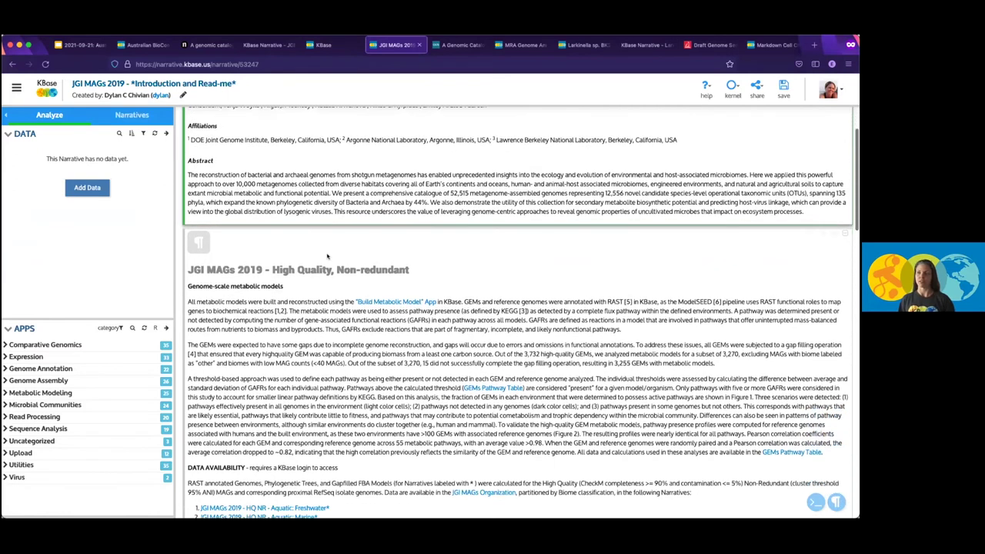
pyautogui.scroll(-10, 326, 256)
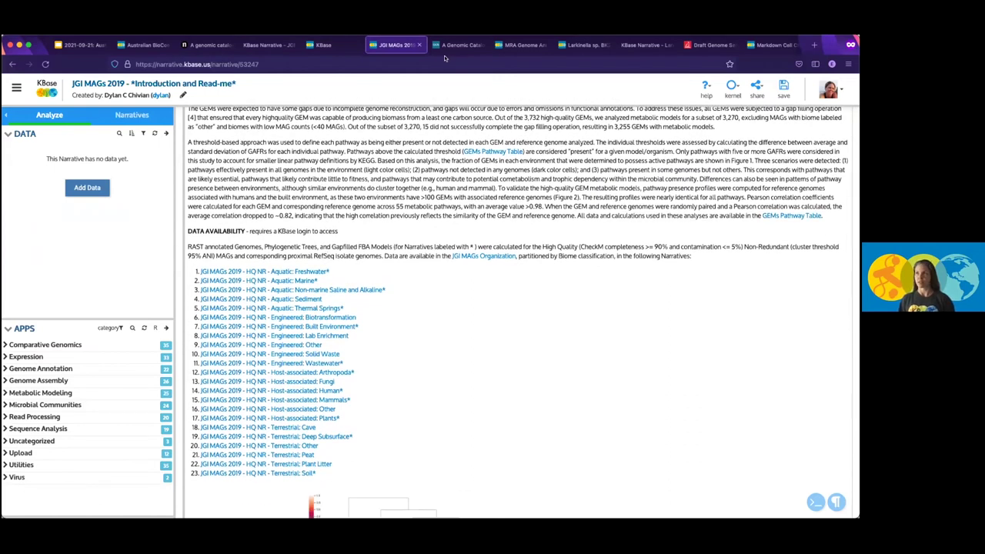
# View the narrative's static version, scrolling down to the heatmap and back up.
pyautogui.click(276, 46)
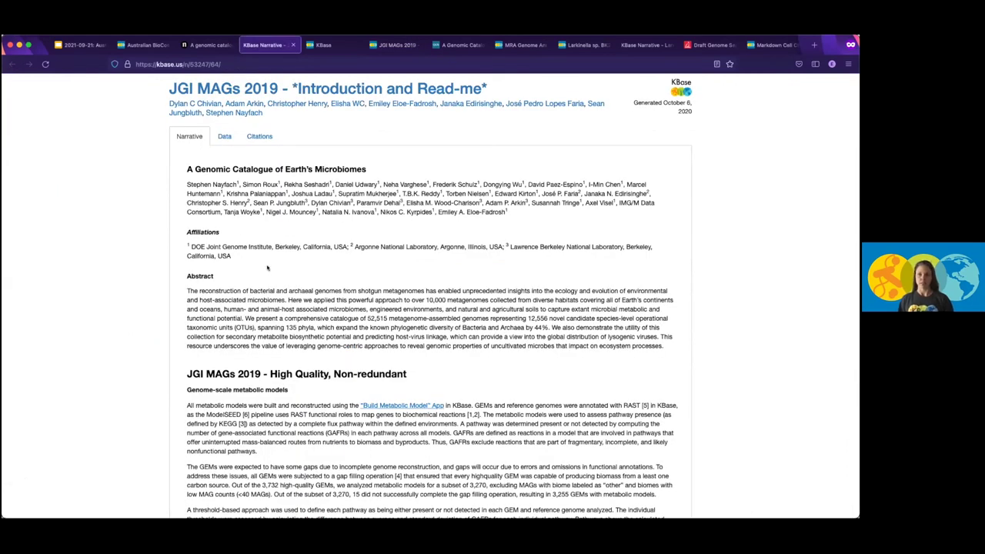
pyautogui.scroll(-8, 238, 336)
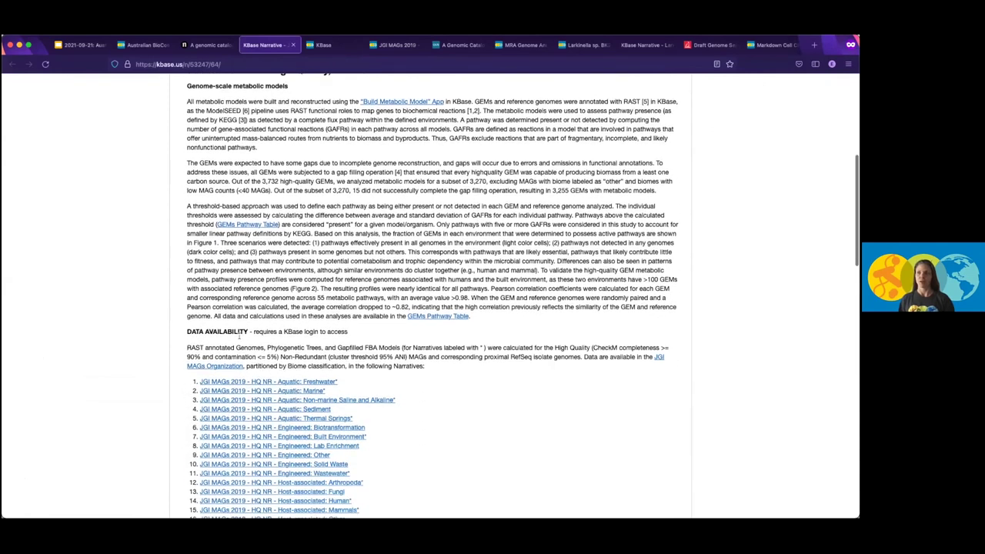
pyautogui.scroll(-3, 239, 336)
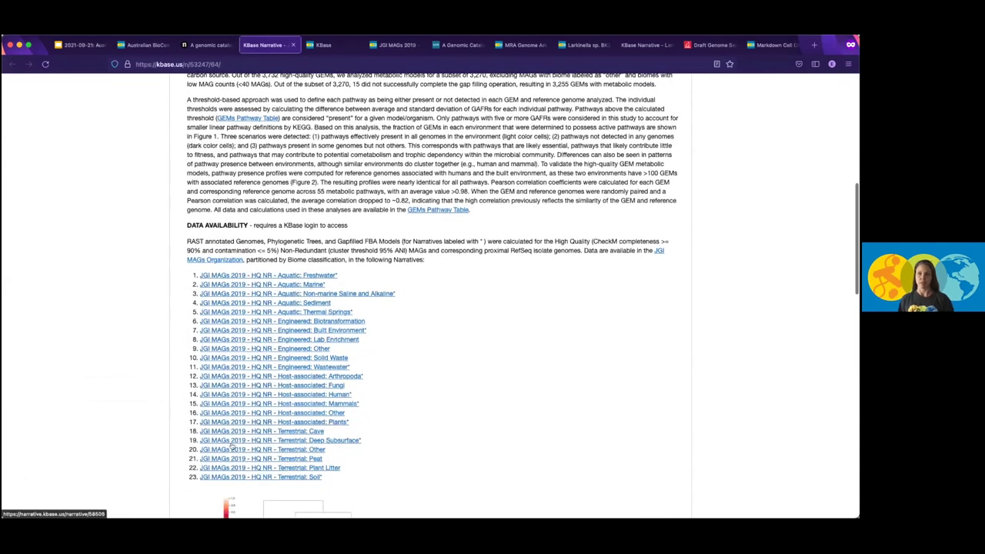
pyautogui.scroll(-2, 437, 426)
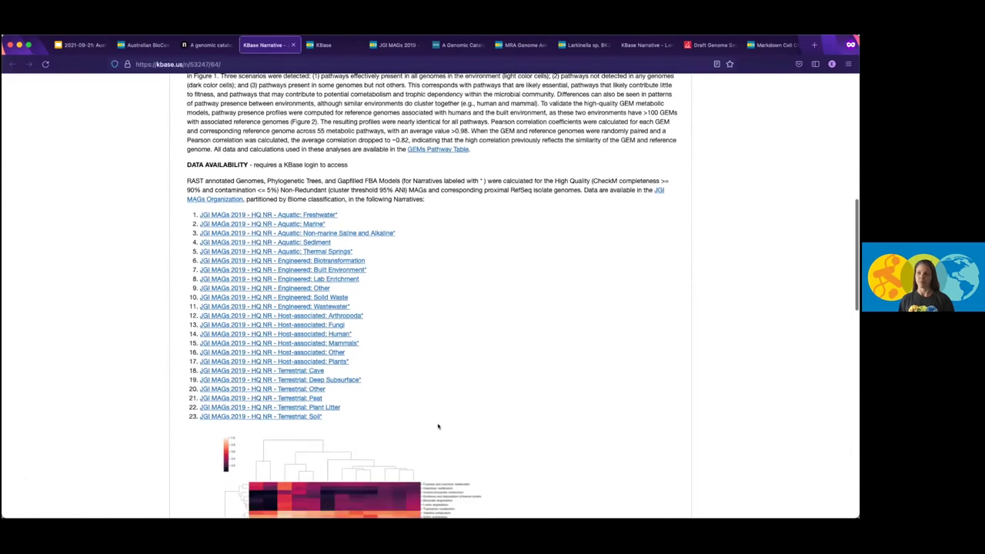
pyautogui.scroll(-8, 437, 426)
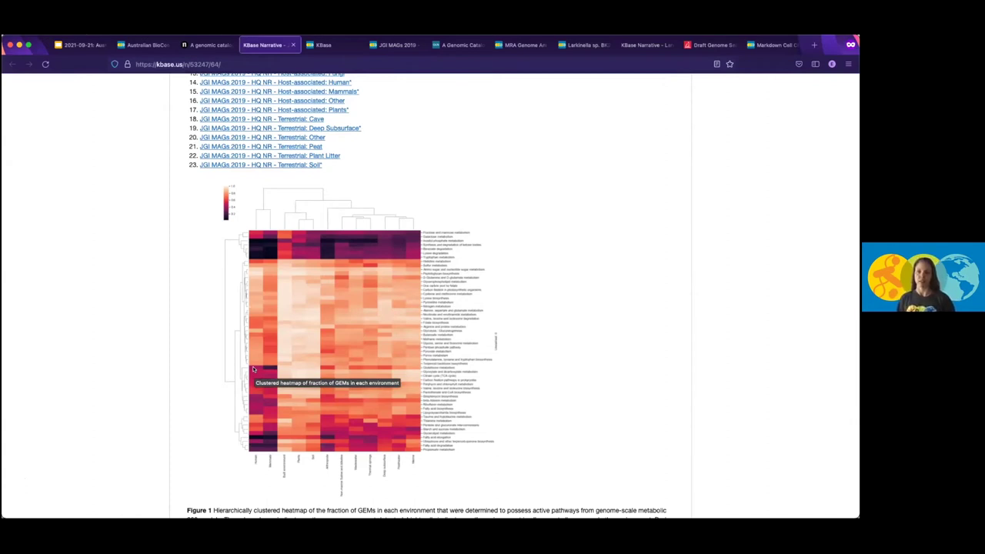
pyautogui.scroll(-11, 253, 369)
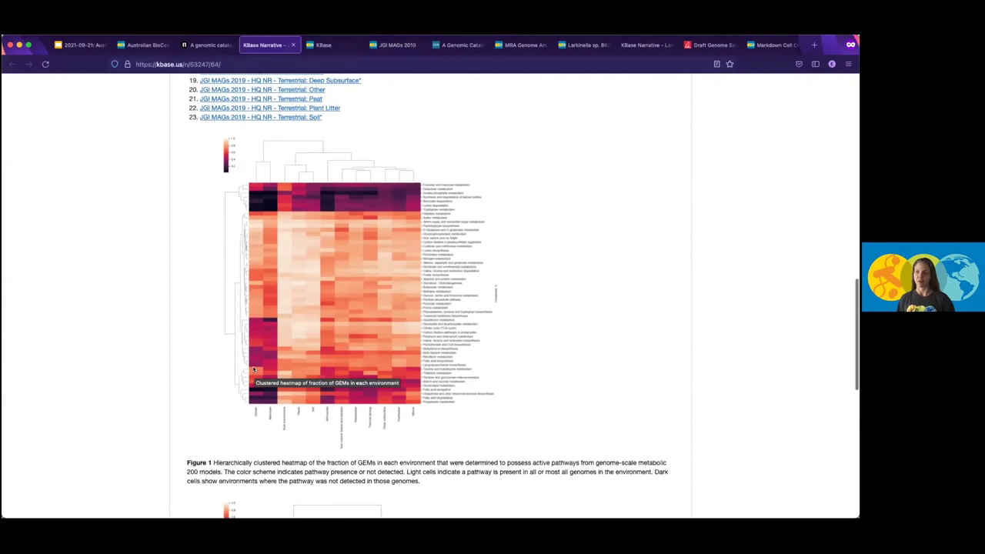
pyautogui.scroll(20, 253, 369)
pyautogui.scroll(4, 253, 370)
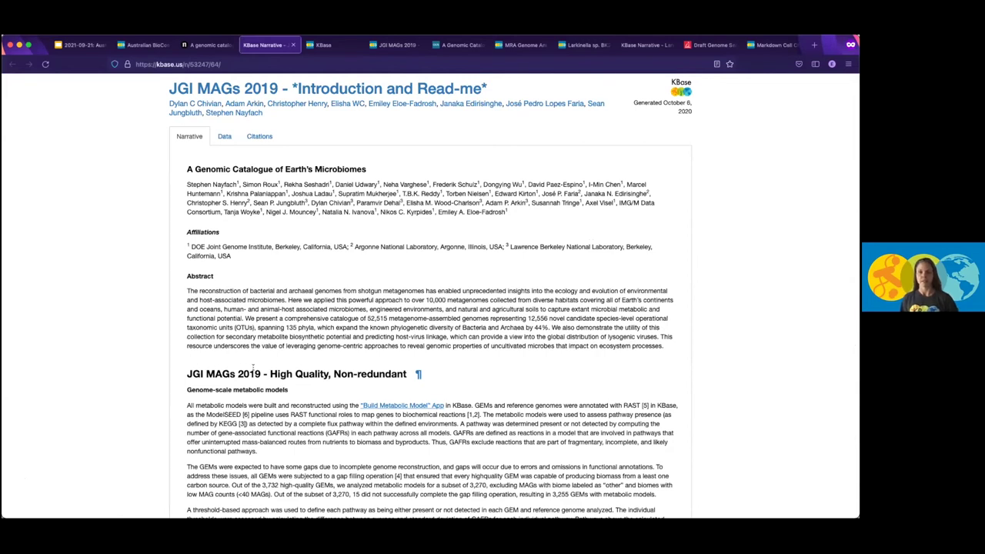
# Review the OSTI.GOV Genomic Catalogue dataset record, then open the Larkinella sp. BK230 draft genome article.
pyautogui.click(460, 44)
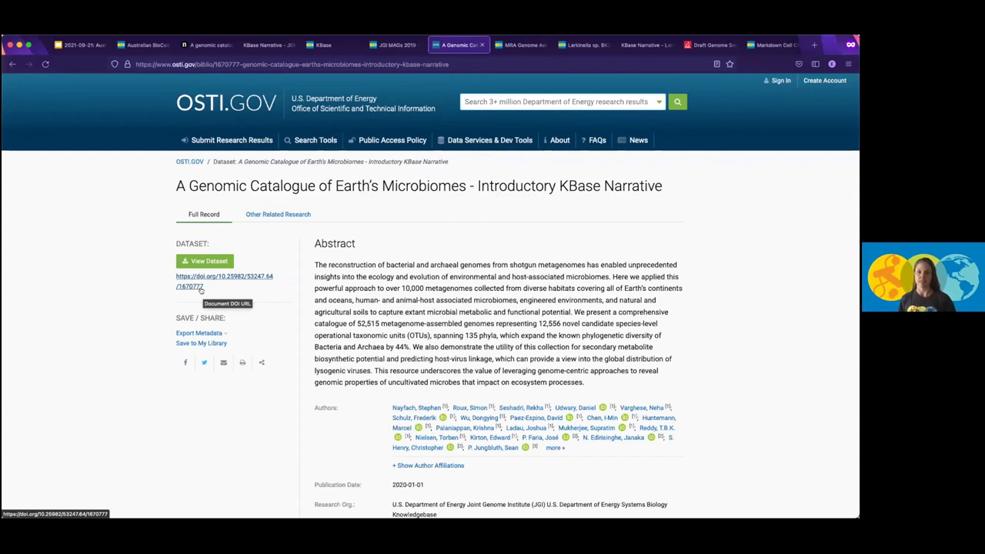
pyautogui.click(466, 102)
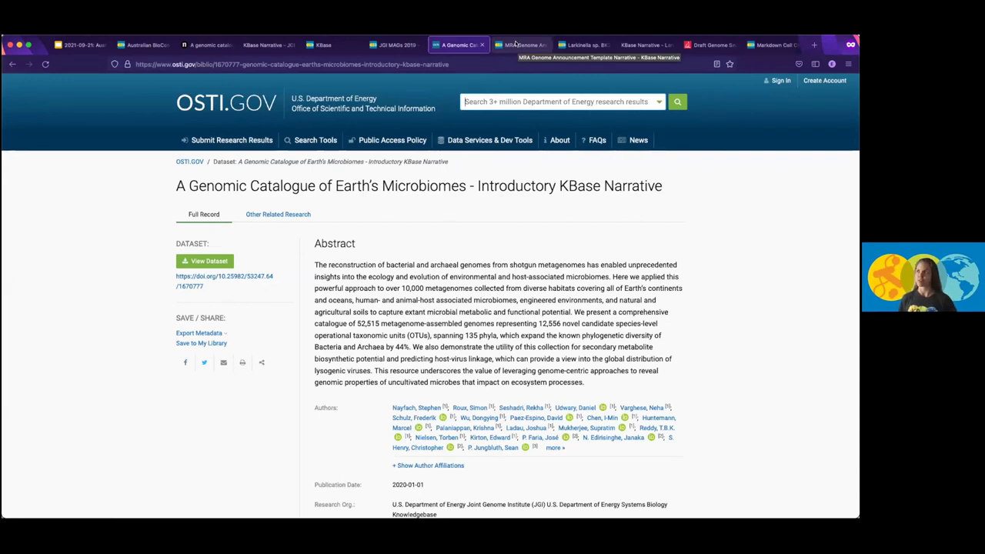
pyautogui.click(704, 44)
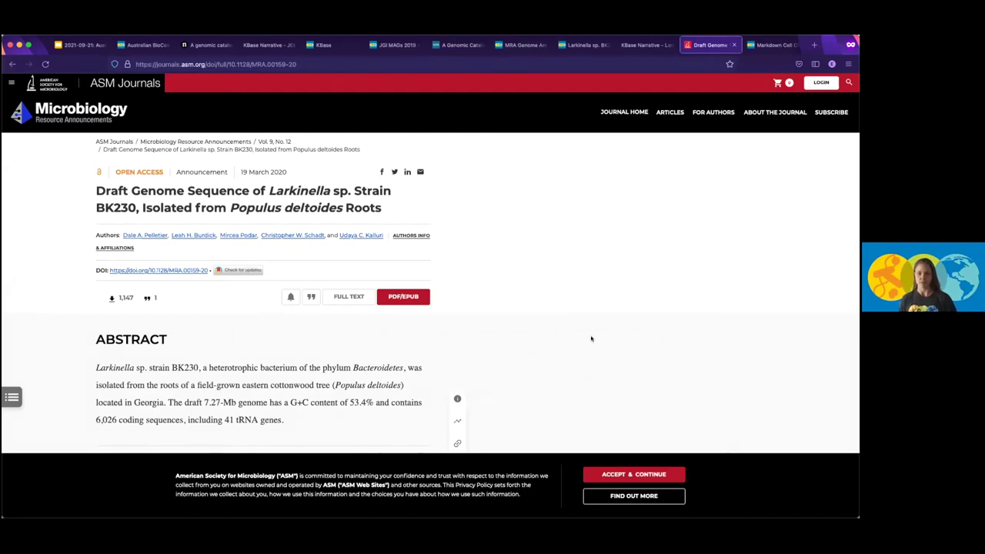
# Accept the cookie notice and scroll the Larkinella BK230 article to Fig 1 and back.
pyautogui.click(631, 473)
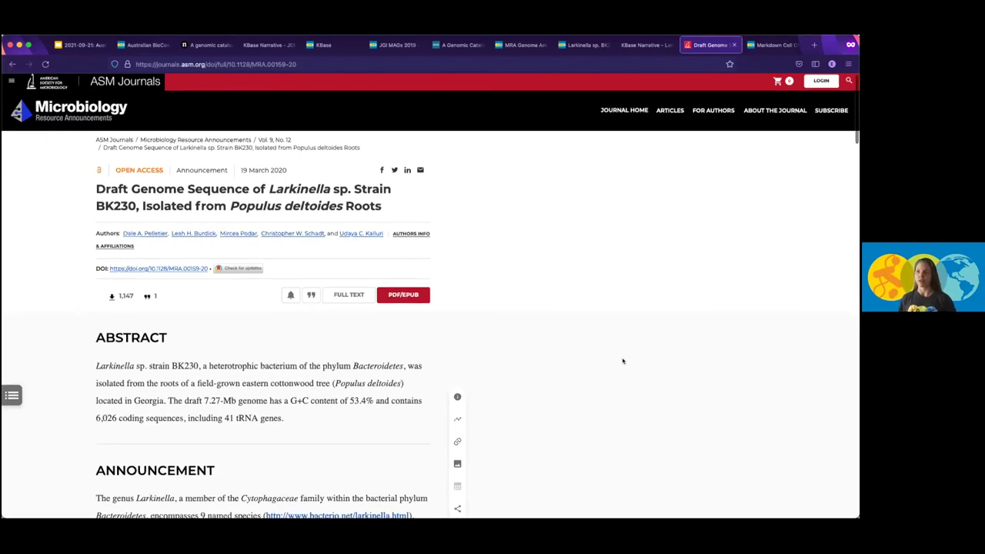
pyautogui.scroll(-5, 623, 361)
pyautogui.scroll(-8, 623, 361)
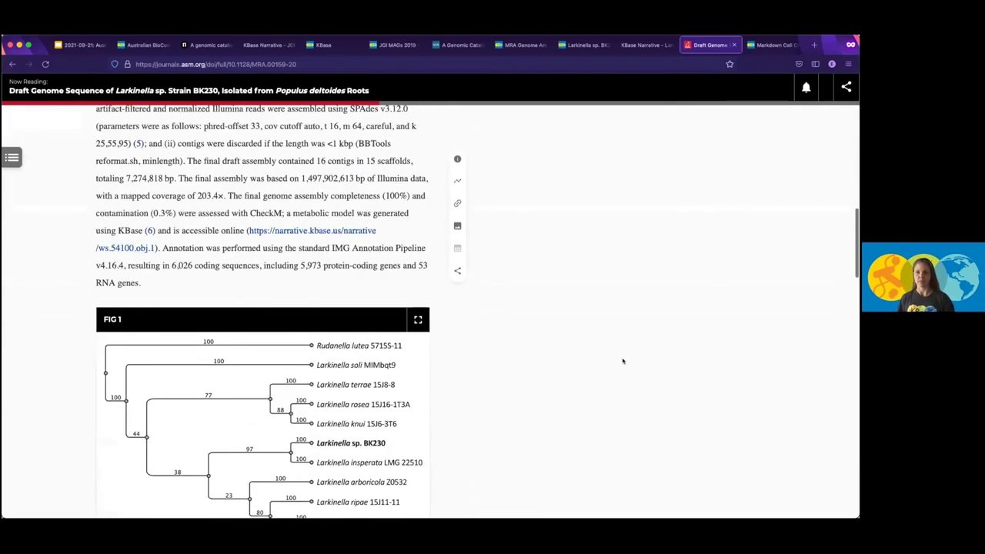
pyautogui.scroll(15, 623, 361)
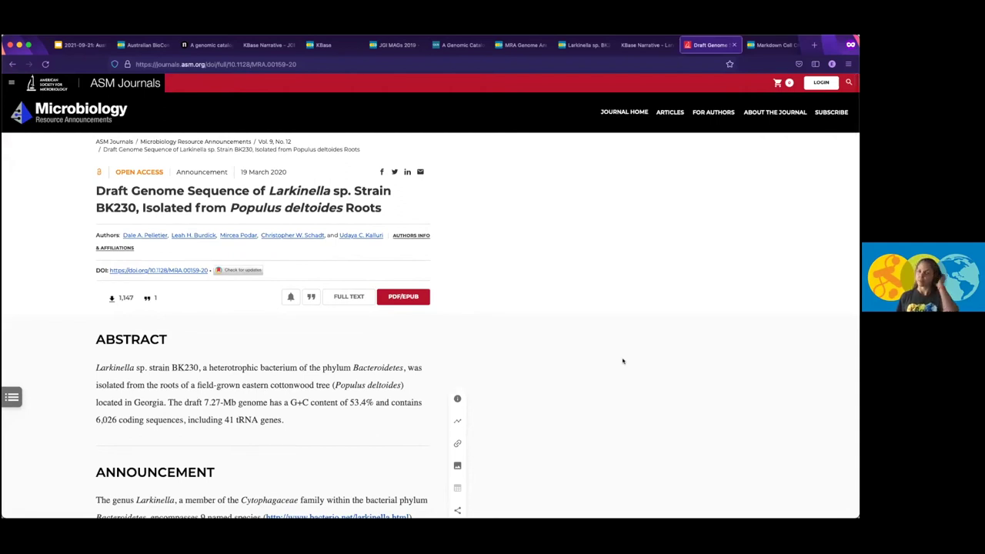
# Scroll through the MRA Genome Announcement Template Narrative's sections down to References and back.
pyautogui.click(520, 45)
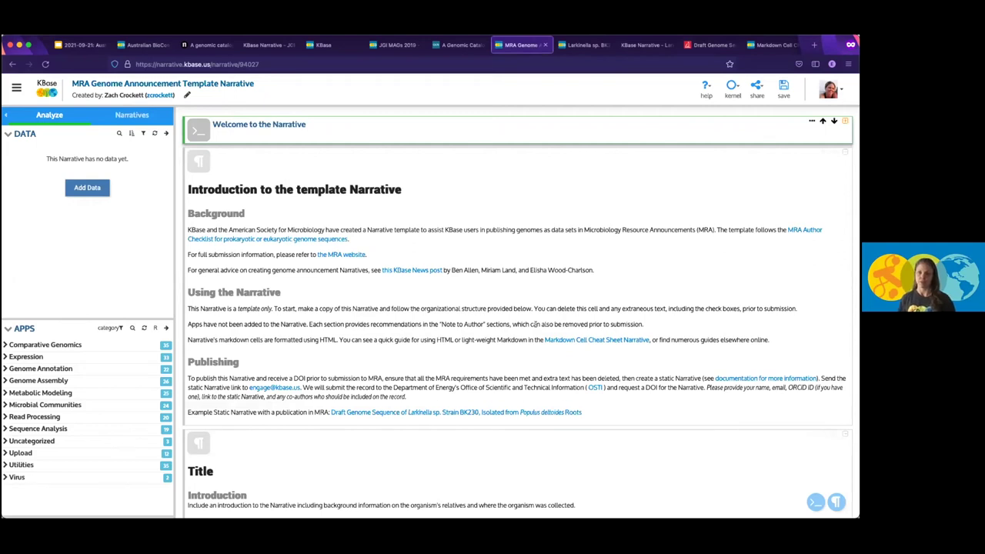
pyautogui.scroll(-1, 536, 324)
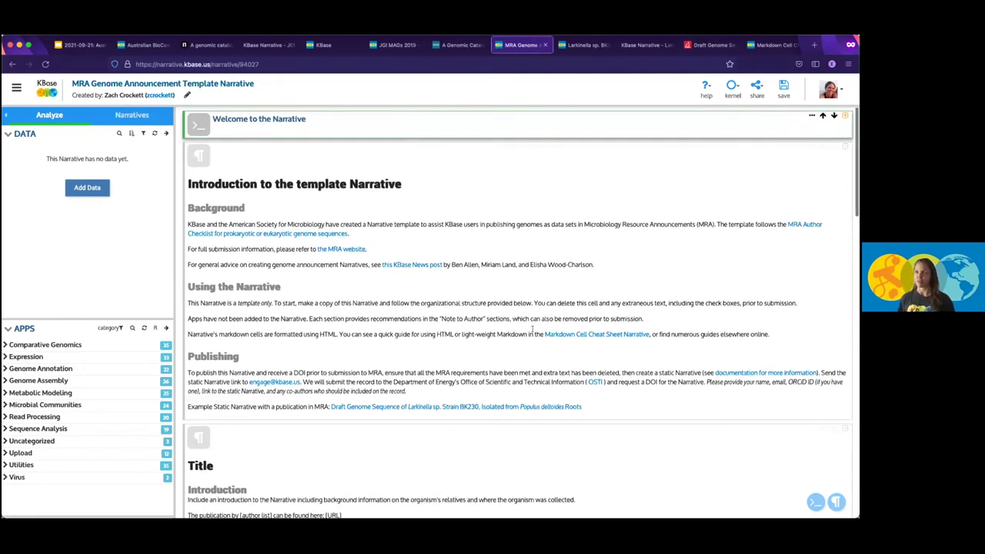
pyautogui.scroll(-1, 533, 331)
pyautogui.scroll(-5, 532, 333)
pyautogui.scroll(-3, 532, 332)
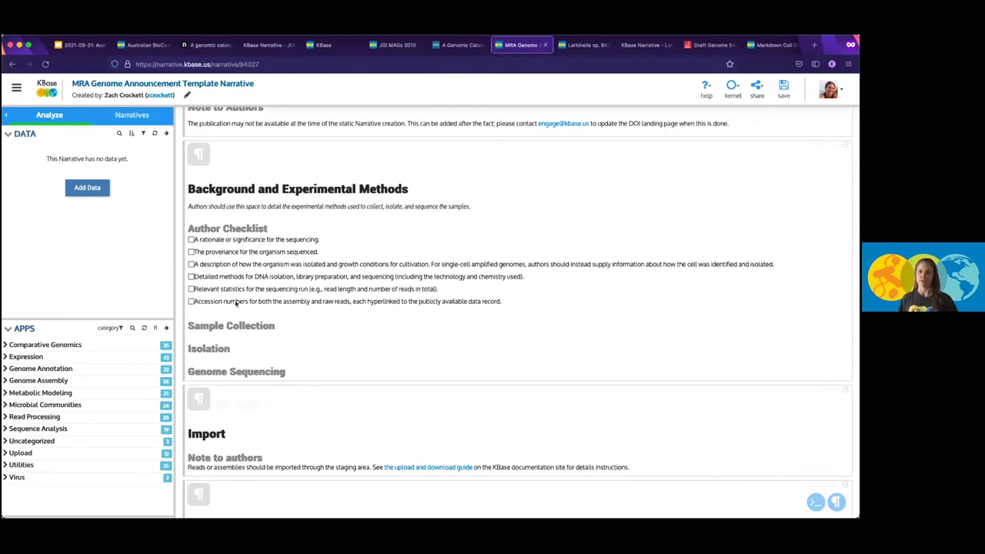
pyautogui.scroll(-5, 236, 302)
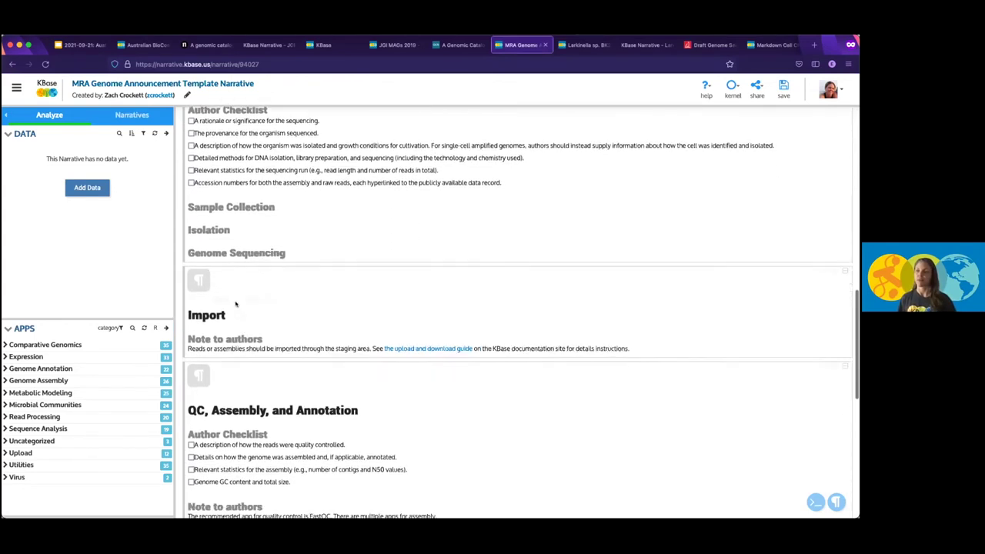
pyautogui.scroll(-3, 236, 305)
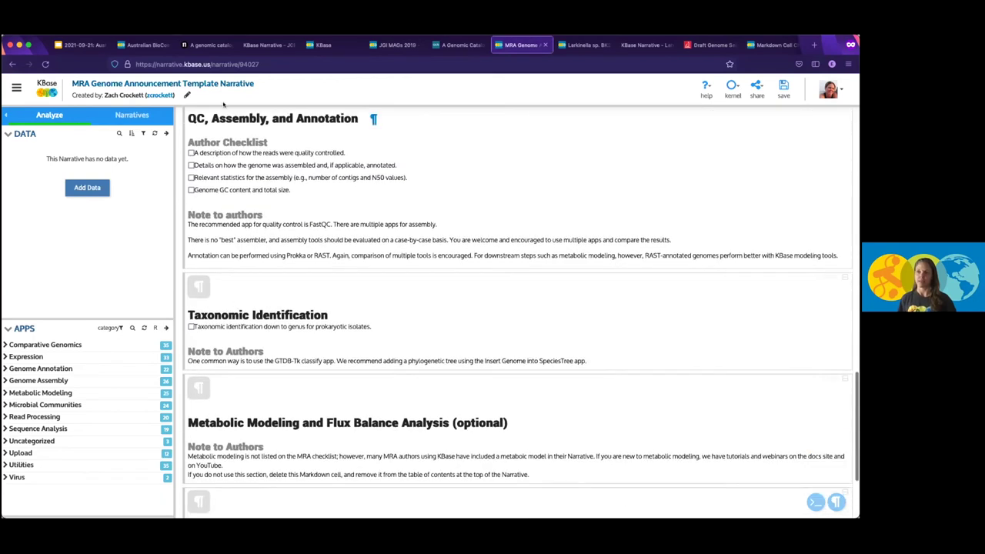
pyautogui.scroll(-4, 521, 400)
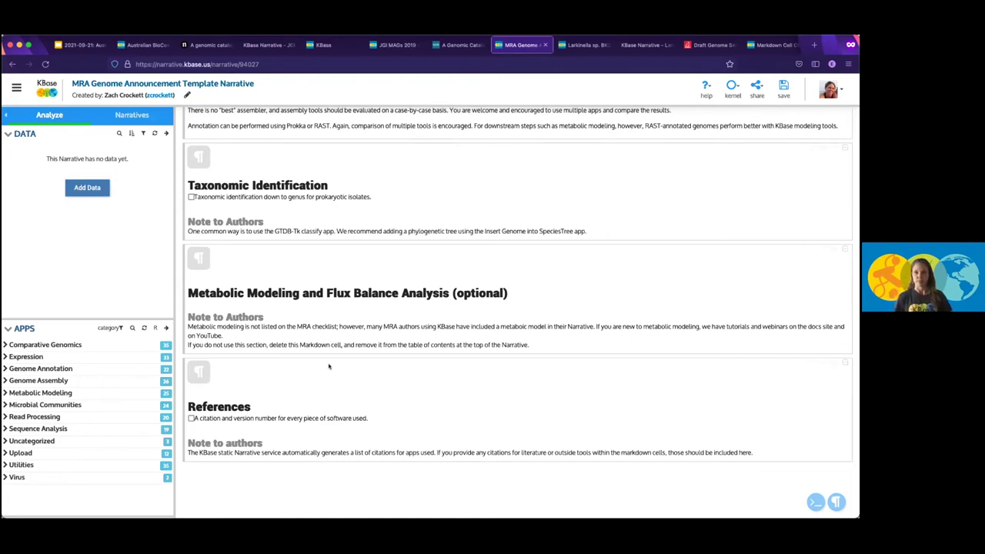
pyautogui.scroll(20, 329, 366)
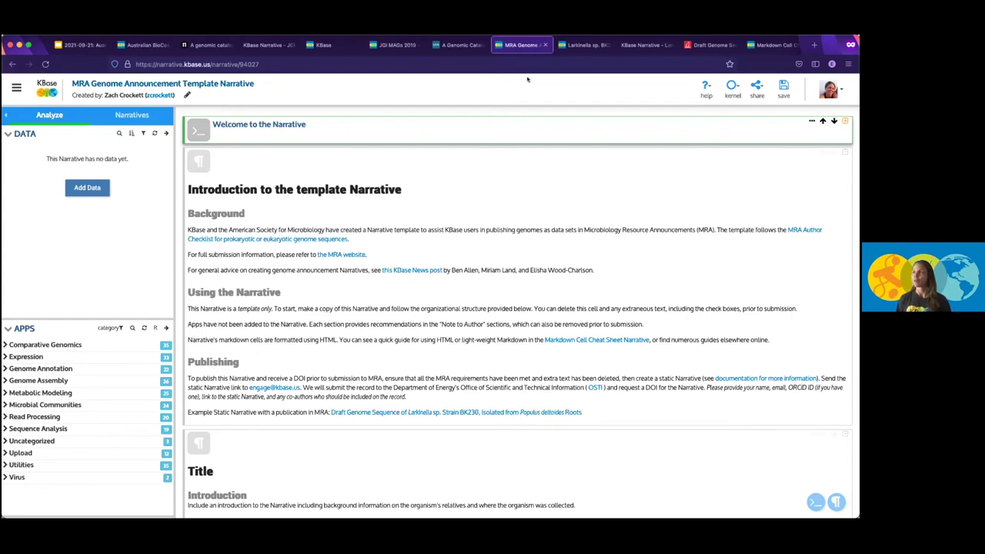
pyautogui.click(573, 46)
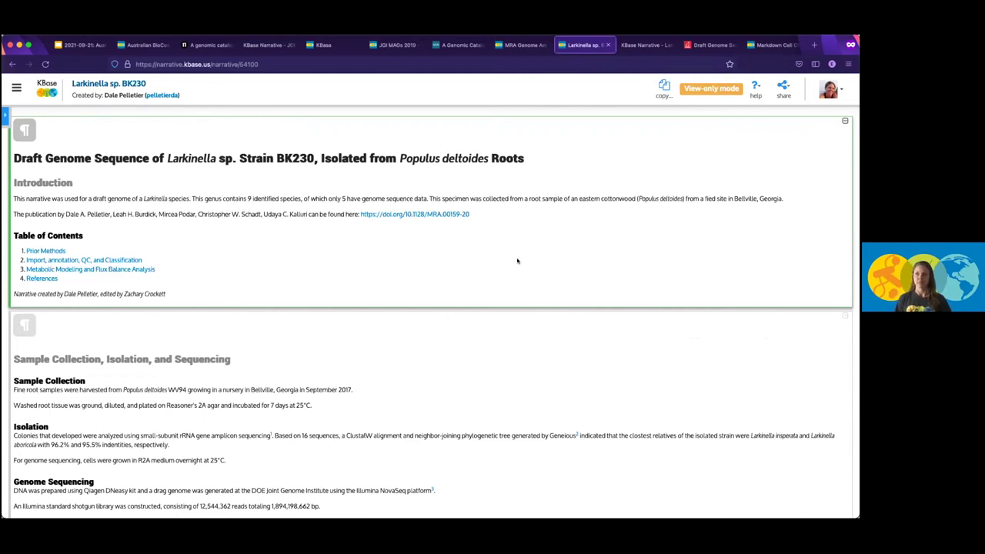
pyautogui.scroll(-5, 517, 261)
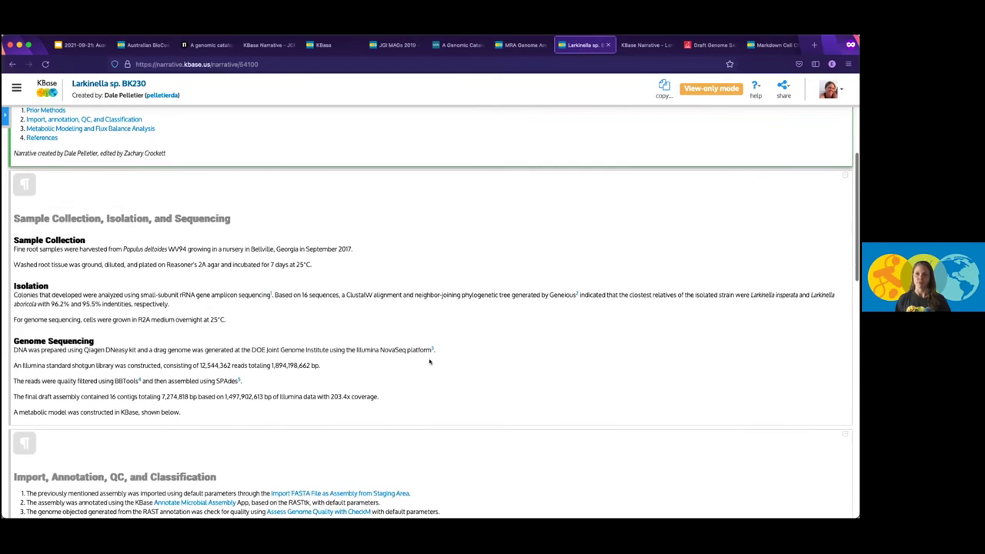
pyautogui.scroll(-2, 432, 346)
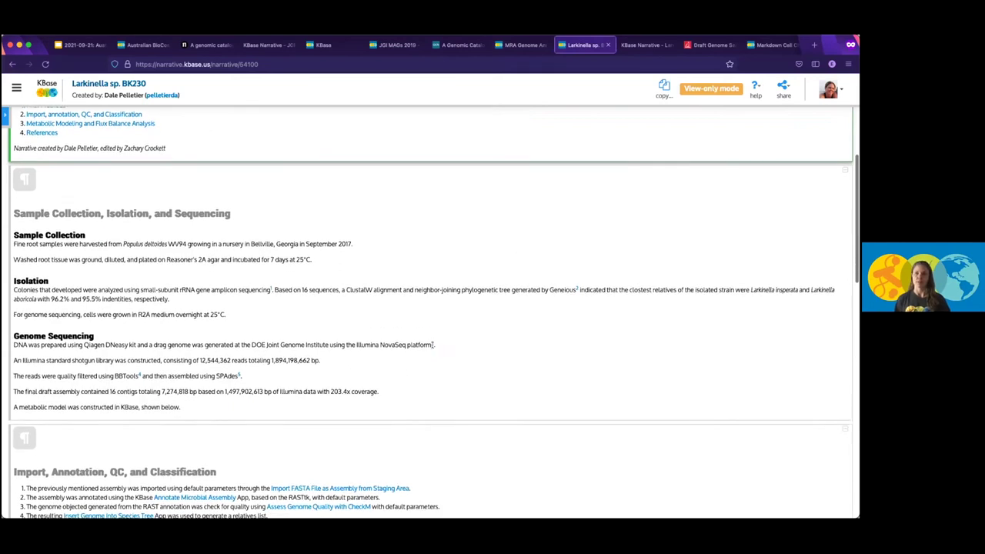
pyautogui.scroll(-7, 432, 346)
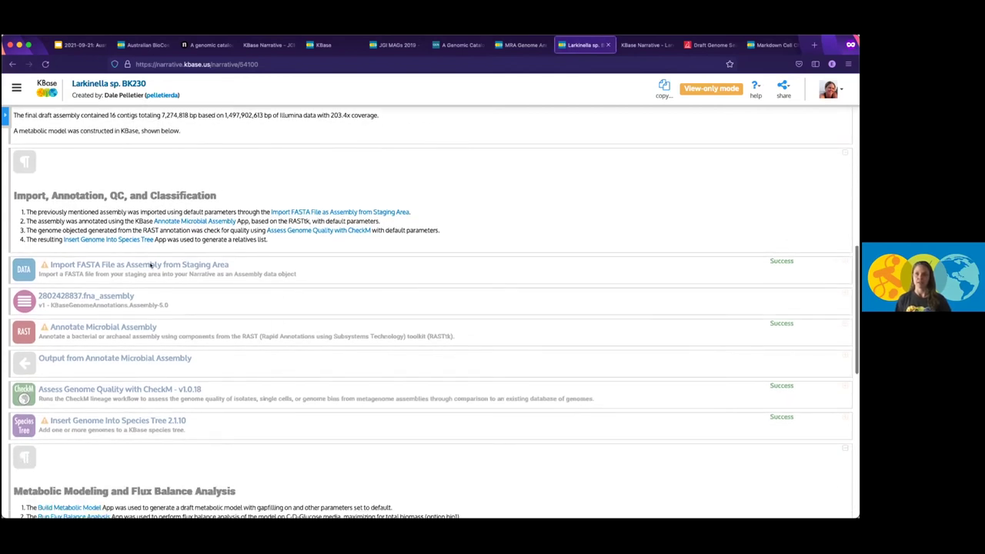
pyautogui.scroll(-1, 241, 345)
pyautogui.scroll(-1, 241, 342)
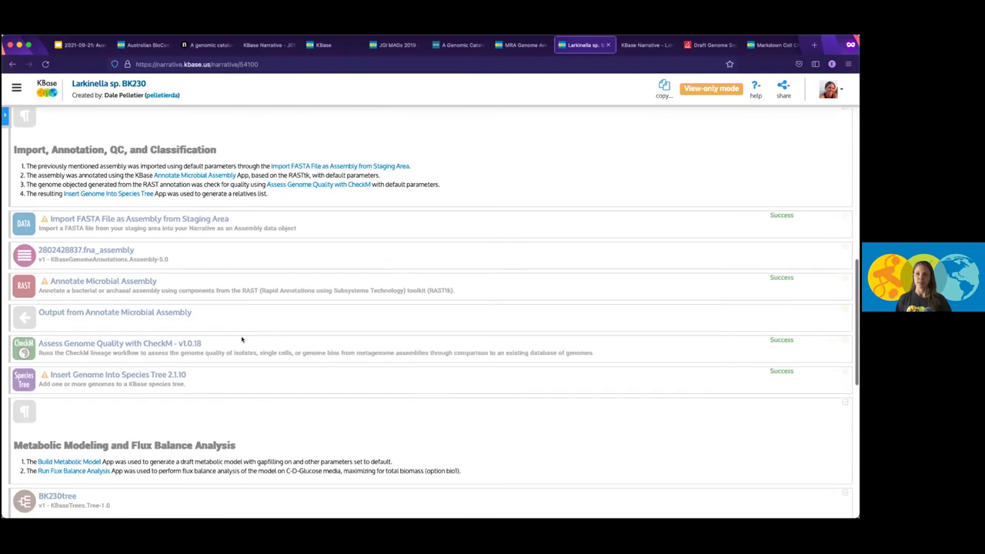
pyautogui.scroll(-1, 242, 339)
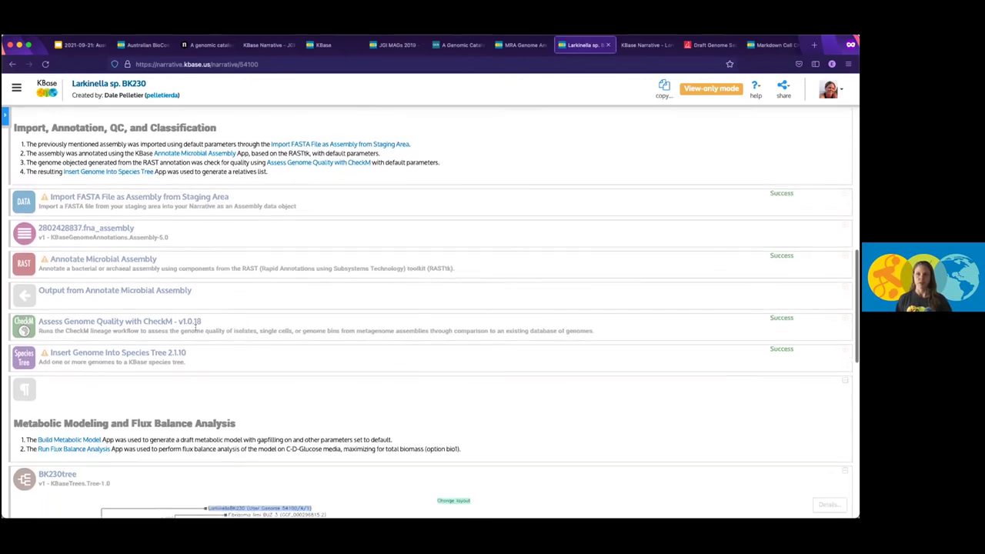
pyautogui.scroll(-2, 202, 327)
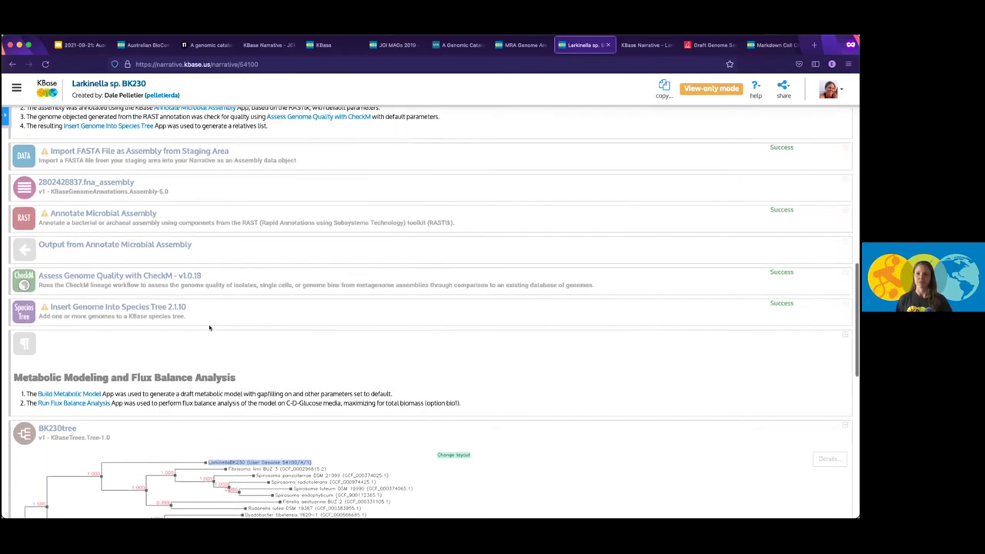
pyautogui.scroll(-5, 167, 308)
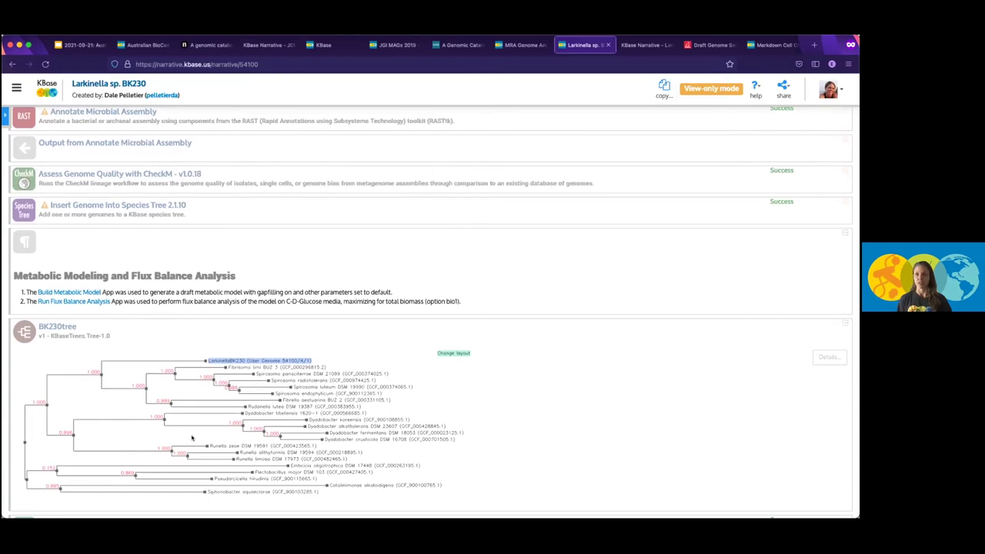
pyautogui.scroll(-3, 193, 438)
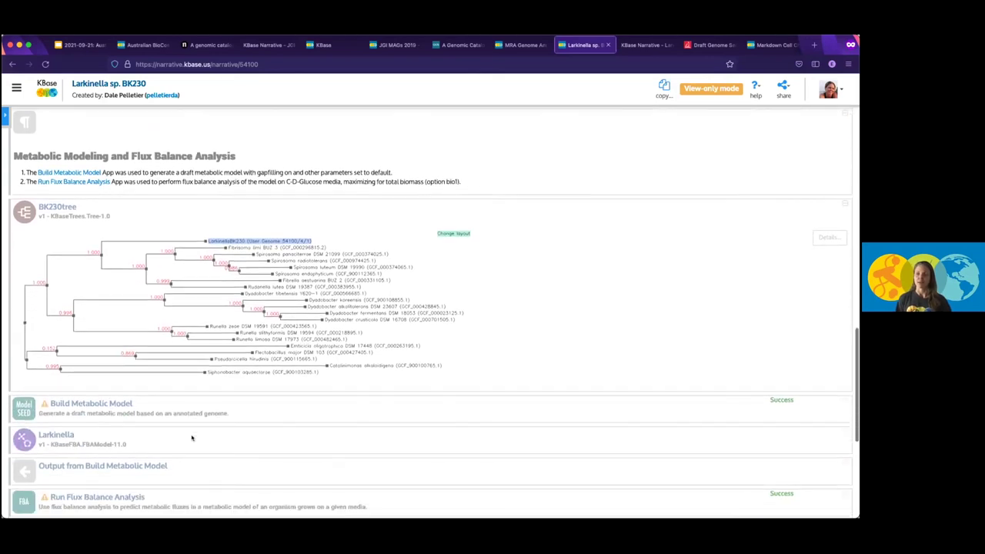
# Compare the Larkinella BK230 journal article with its static narrative page, ending on the static page.
pyautogui.click(645, 44)
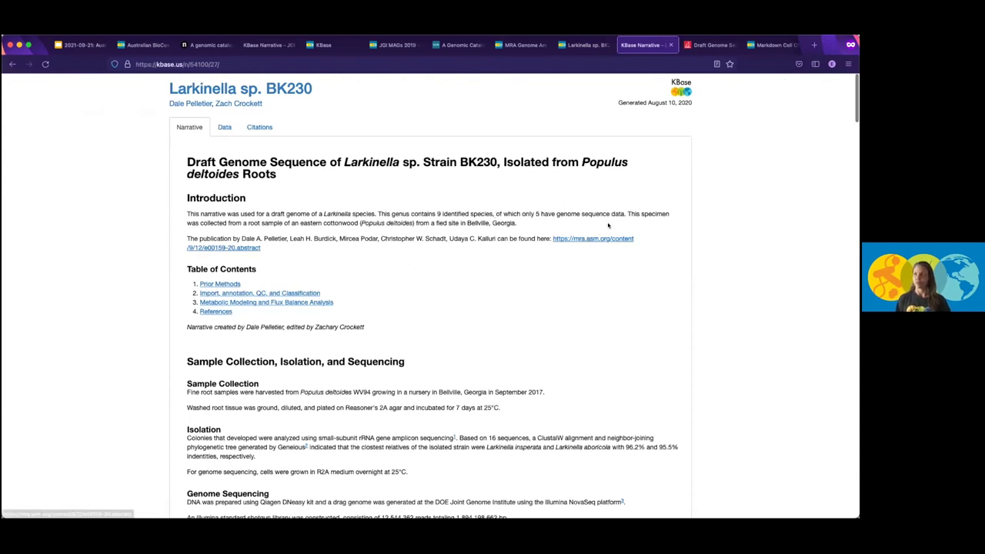
pyautogui.click(699, 44)
pyautogui.moveTo(669, 113)
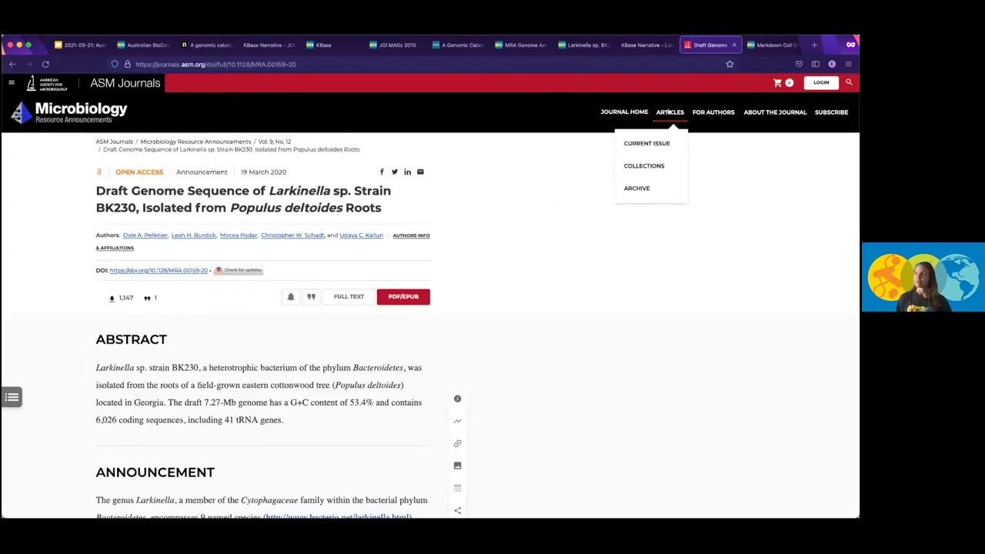
pyautogui.click(648, 46)
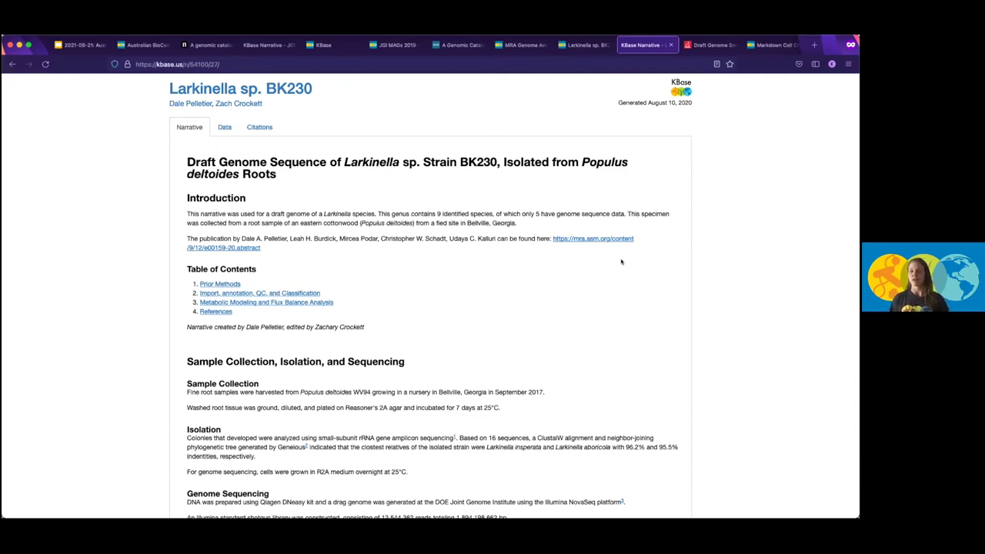
# Return to the Larkinella sp. BK230 narrative and show its data panel listing BK230tree and Larkinella.
pyautogui.click(585, 45)
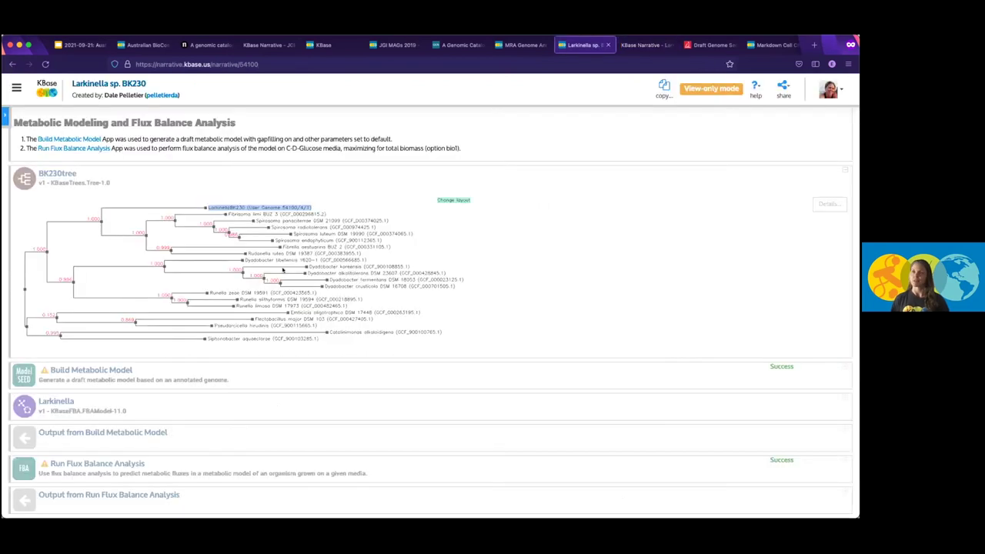
pyautogui.click(6, 115)
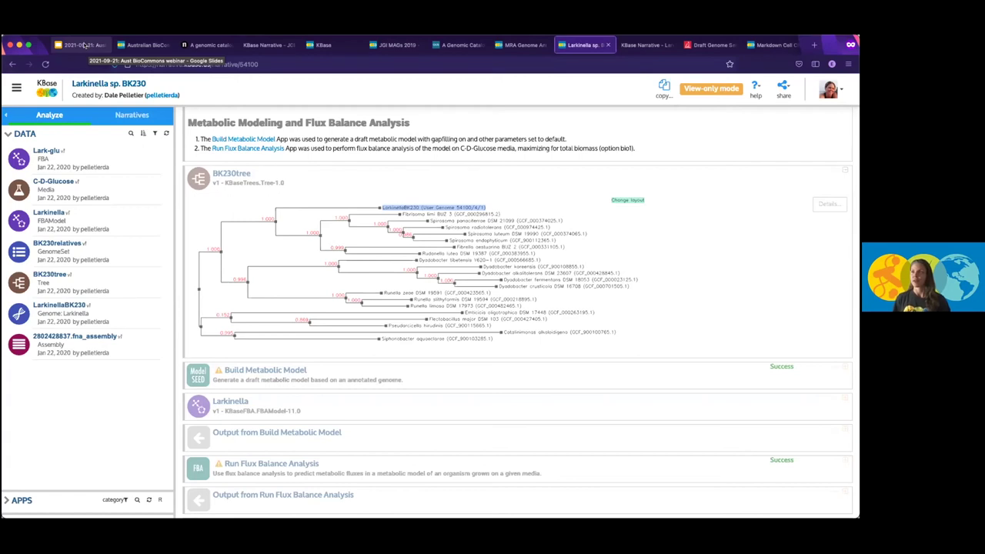
# Go to the Data Management Best Practices slide in the webinar deck.
pyautogui.click(83, 45)
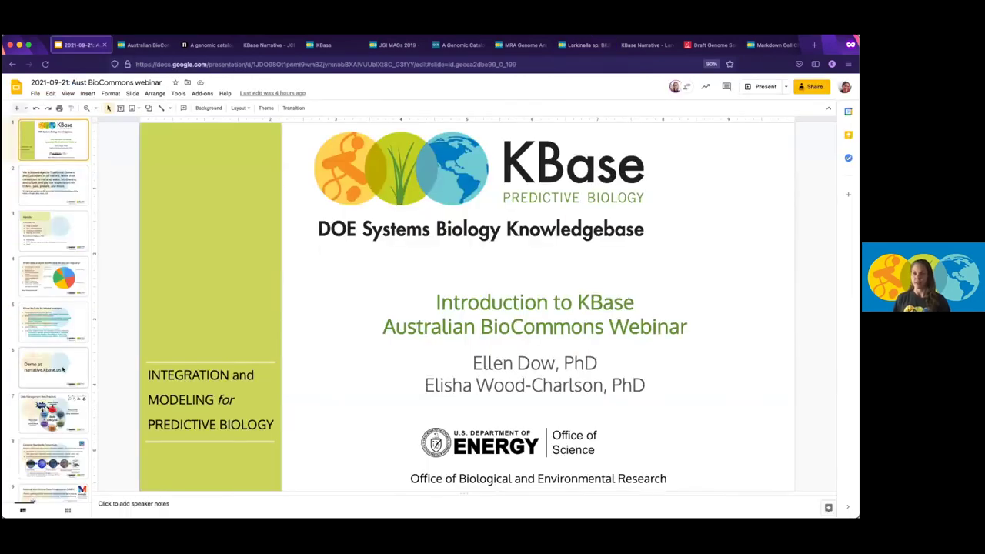
pyautogui.scroll(-1, 63, 369)
pyautogui.click(52, 368)
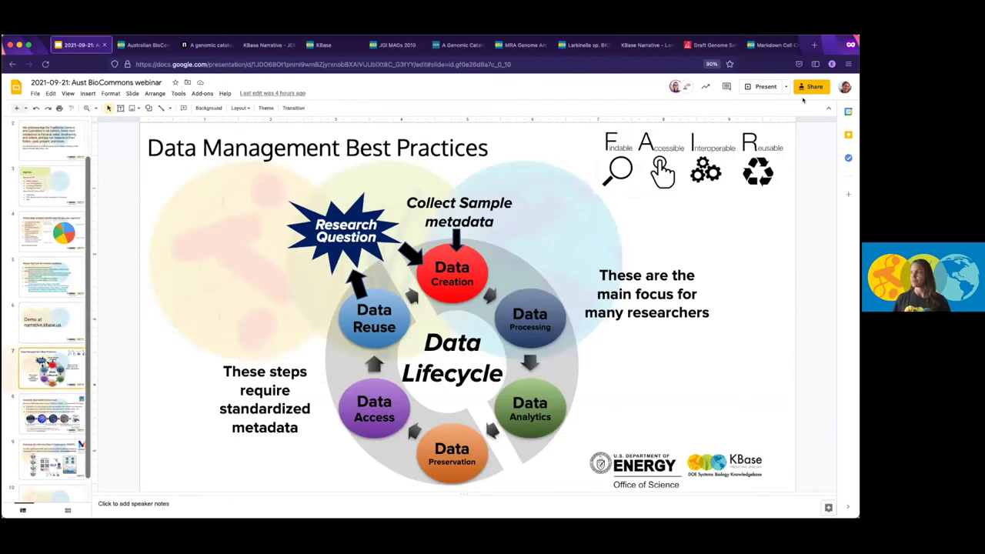
# Present the deck in compact mode and move on to the Genomic Standards Consortium slide.
pyautogui.hotkey('ctrl', 'shift', 'f')
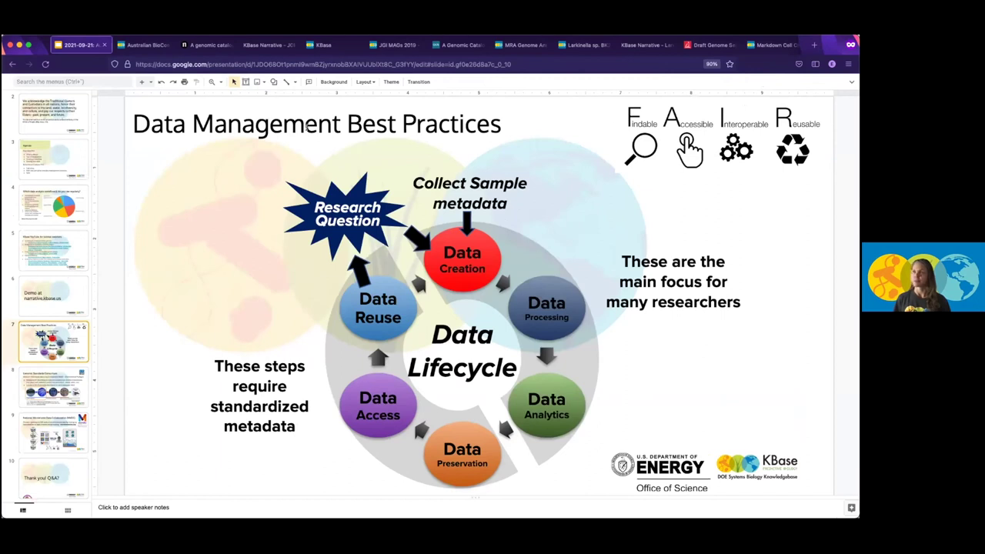
pyautogui.click(848, 82)
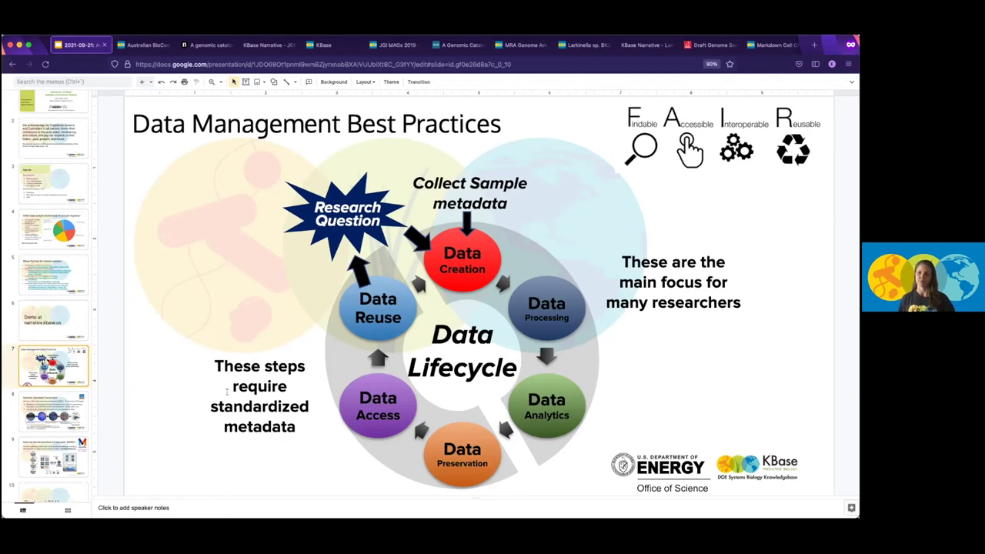
pyautogui.click(74, 413)
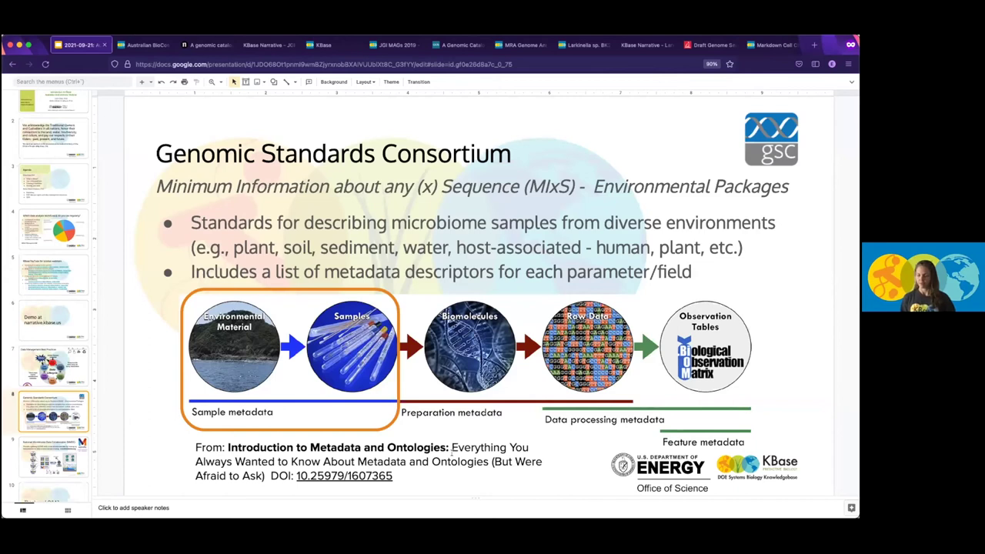
# Advance the slideshow to the NMDC slide on the microbiomedata.org FAIR data gateway.
pyautogui.press('Down')
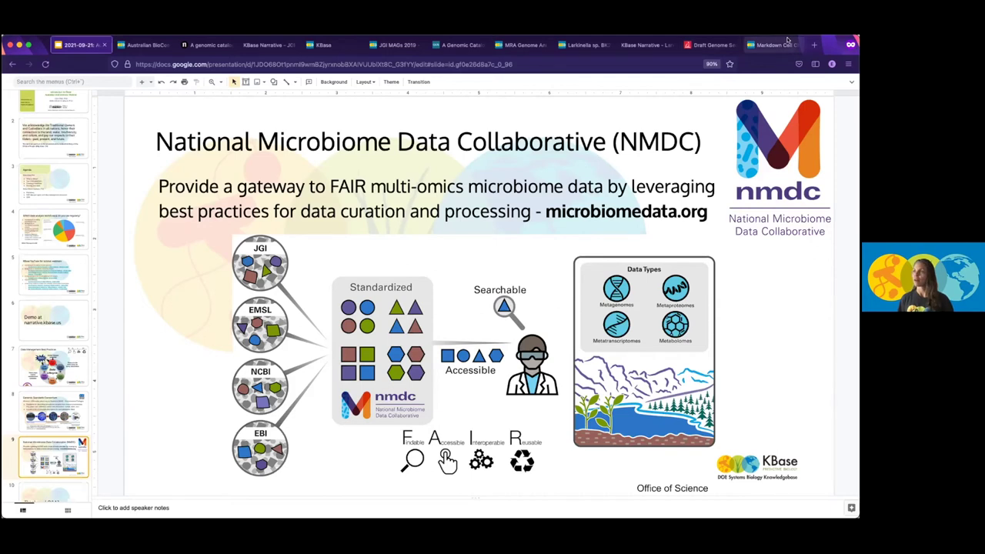
# In a new private tab, enter data.microbiomedata.org as the address.
pyautogui.click(814, 45)
pyautogui.write('n')
pyautogui.press('BackSpace')
pyautogui.press('BackSpace')
pyautogui.write('data')
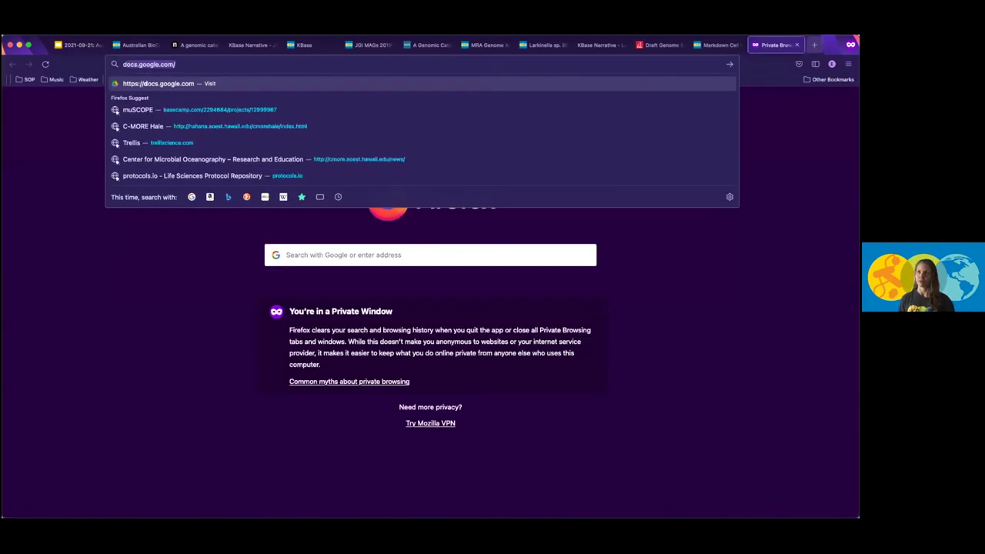
pyautogui.write('.microb')
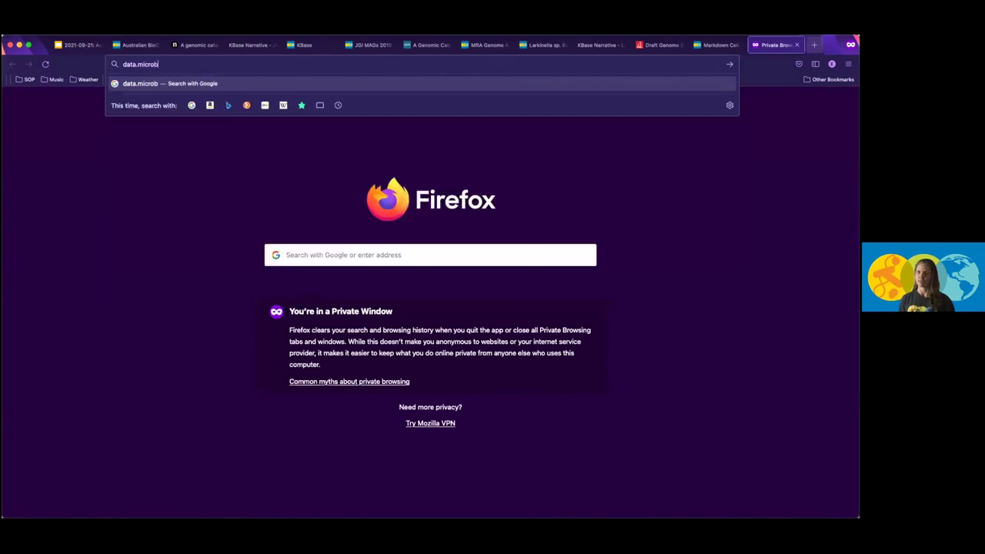
pyautogui.write('iomedata.org')
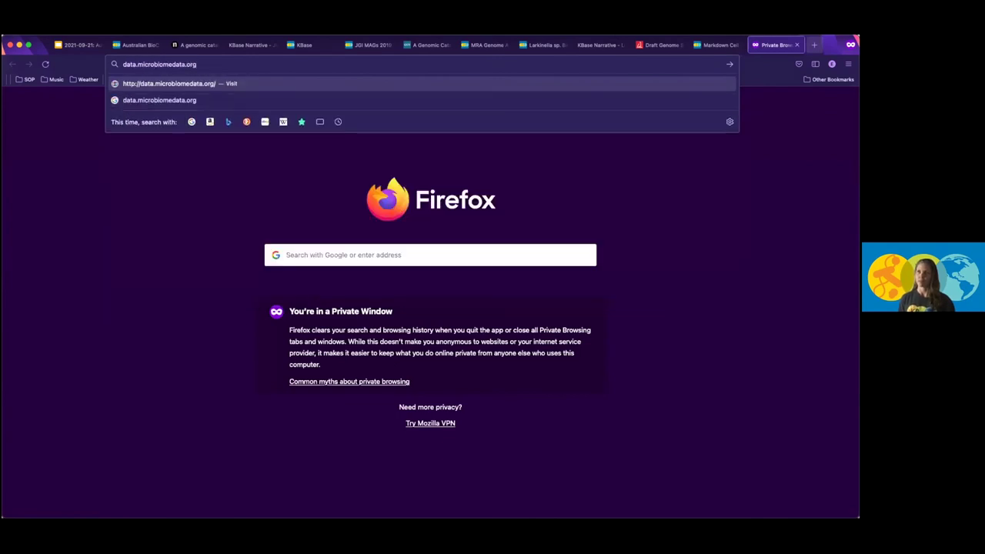
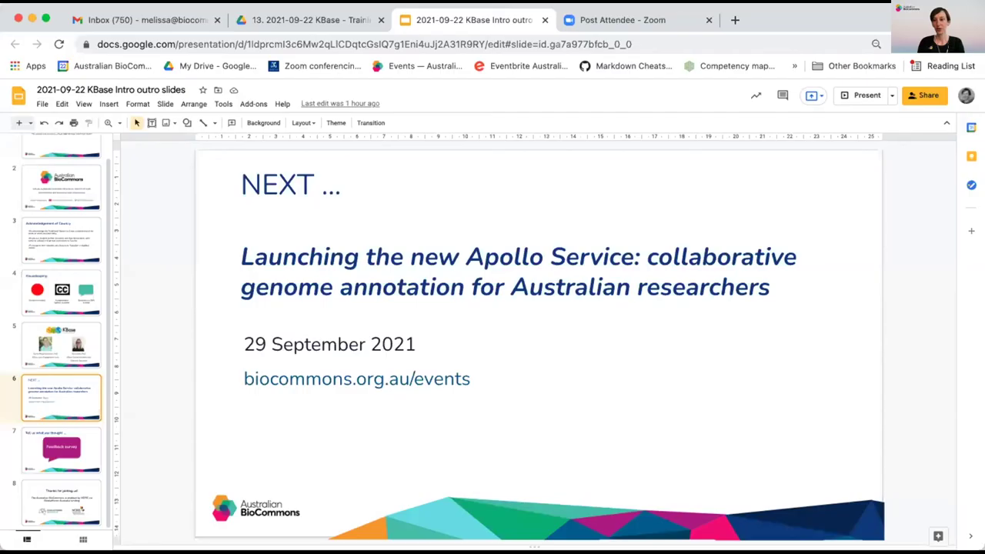
# Present the 'NEXT' slide announcing the Apollo Service launch on 29 September 2021 full-screen.
pyautogui.click(856, 94)
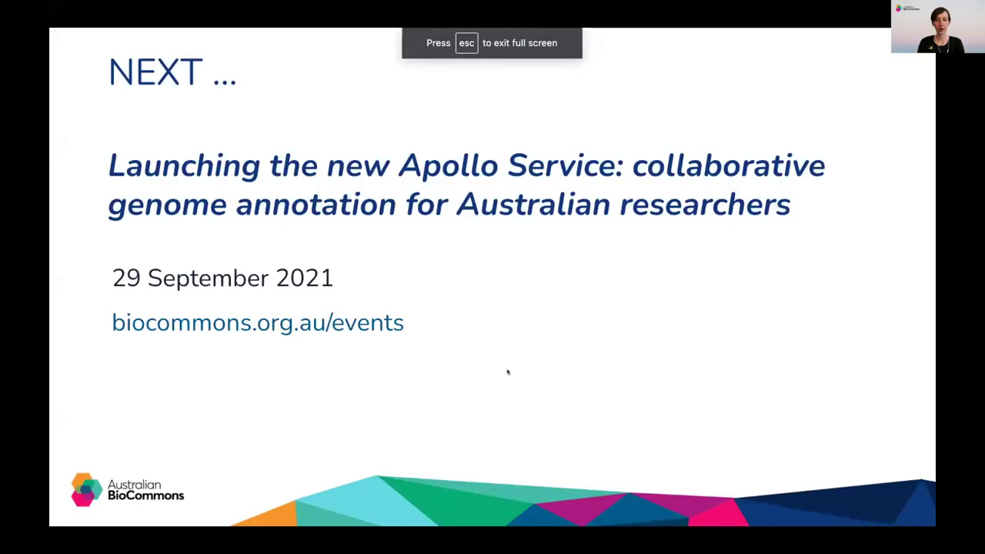